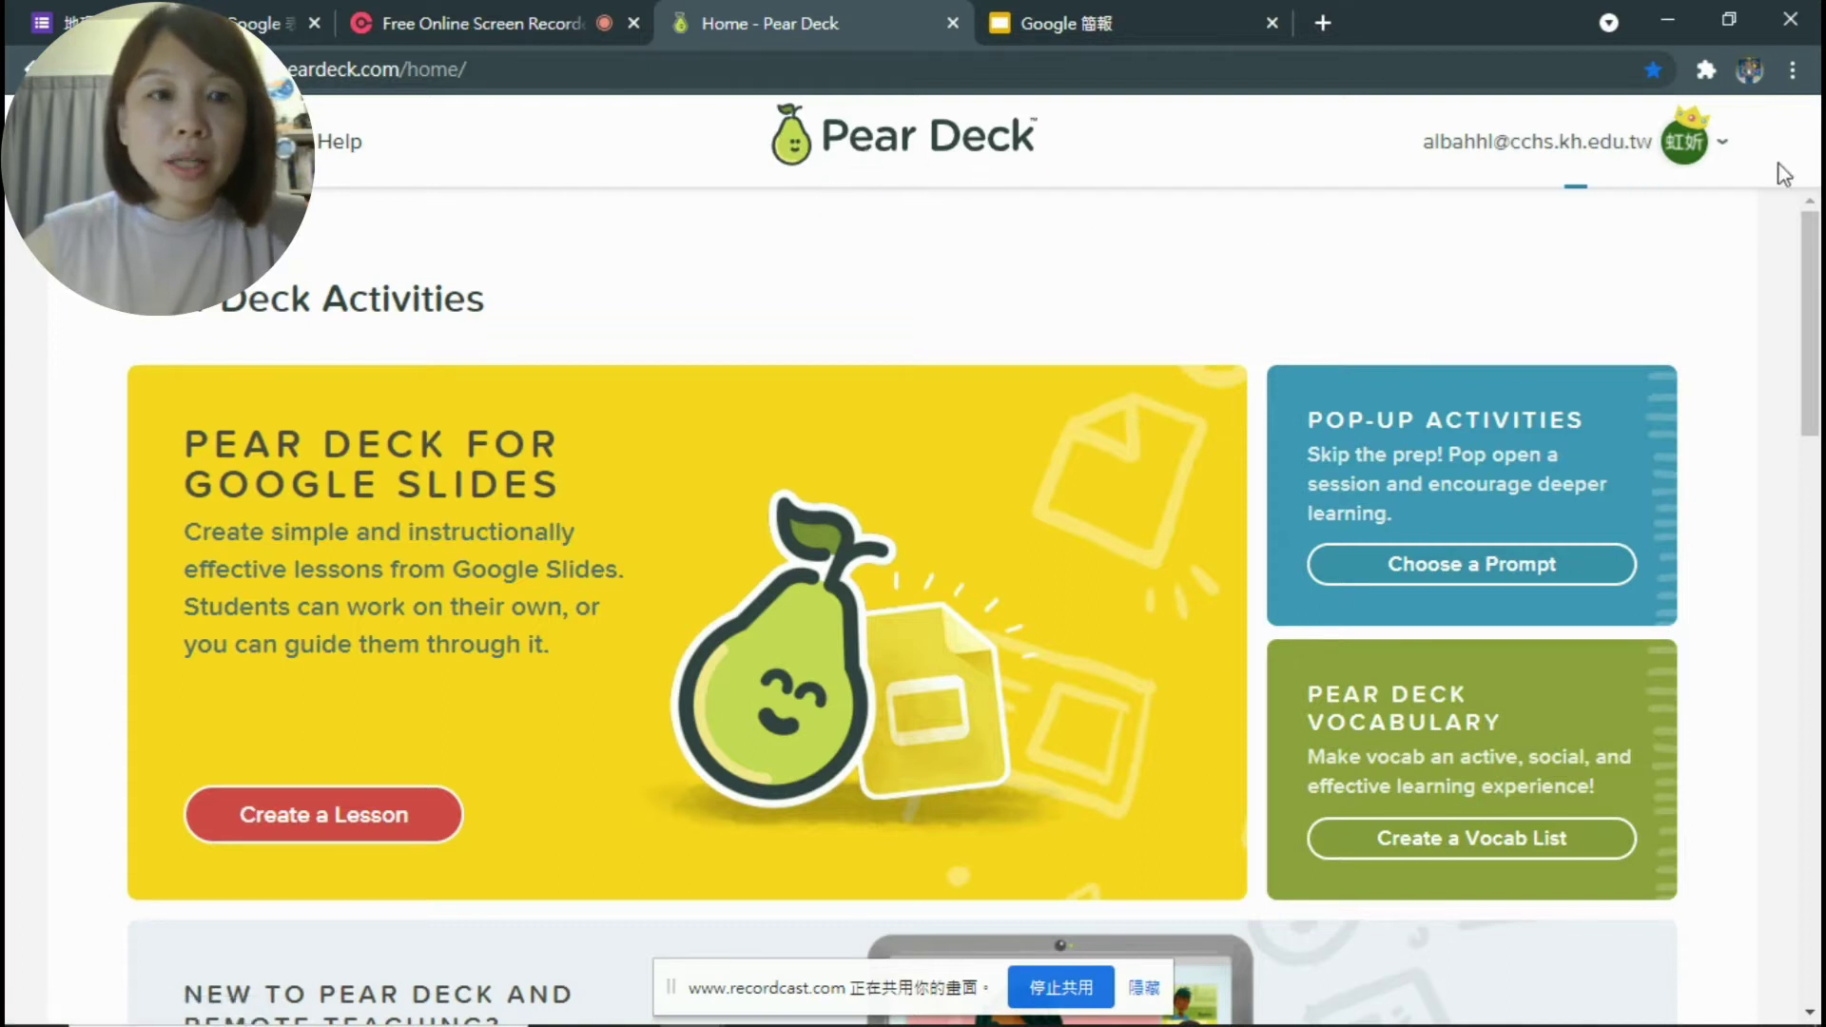
- Open the Pear Deck account page and review the current plan details
{"action": "left_click", "coordinate": [1723, 152]}
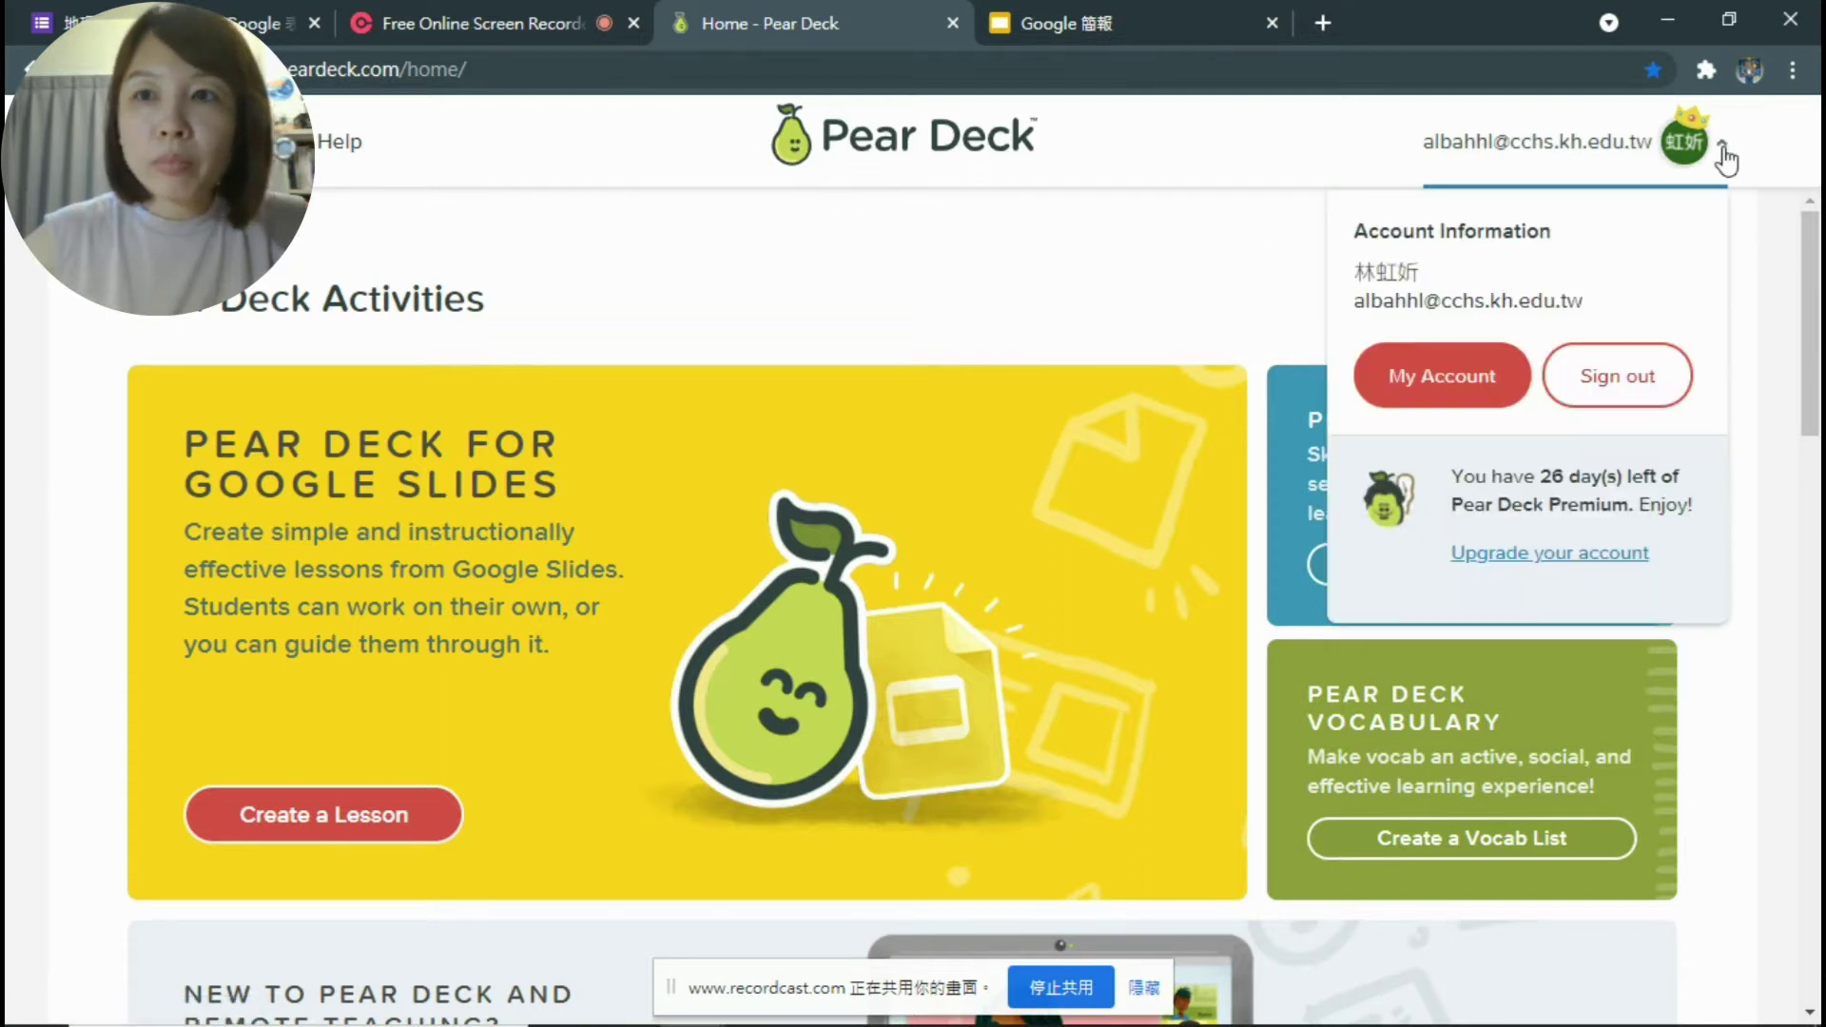
{"action": "left_click", "coordinate": [1497, 381]}
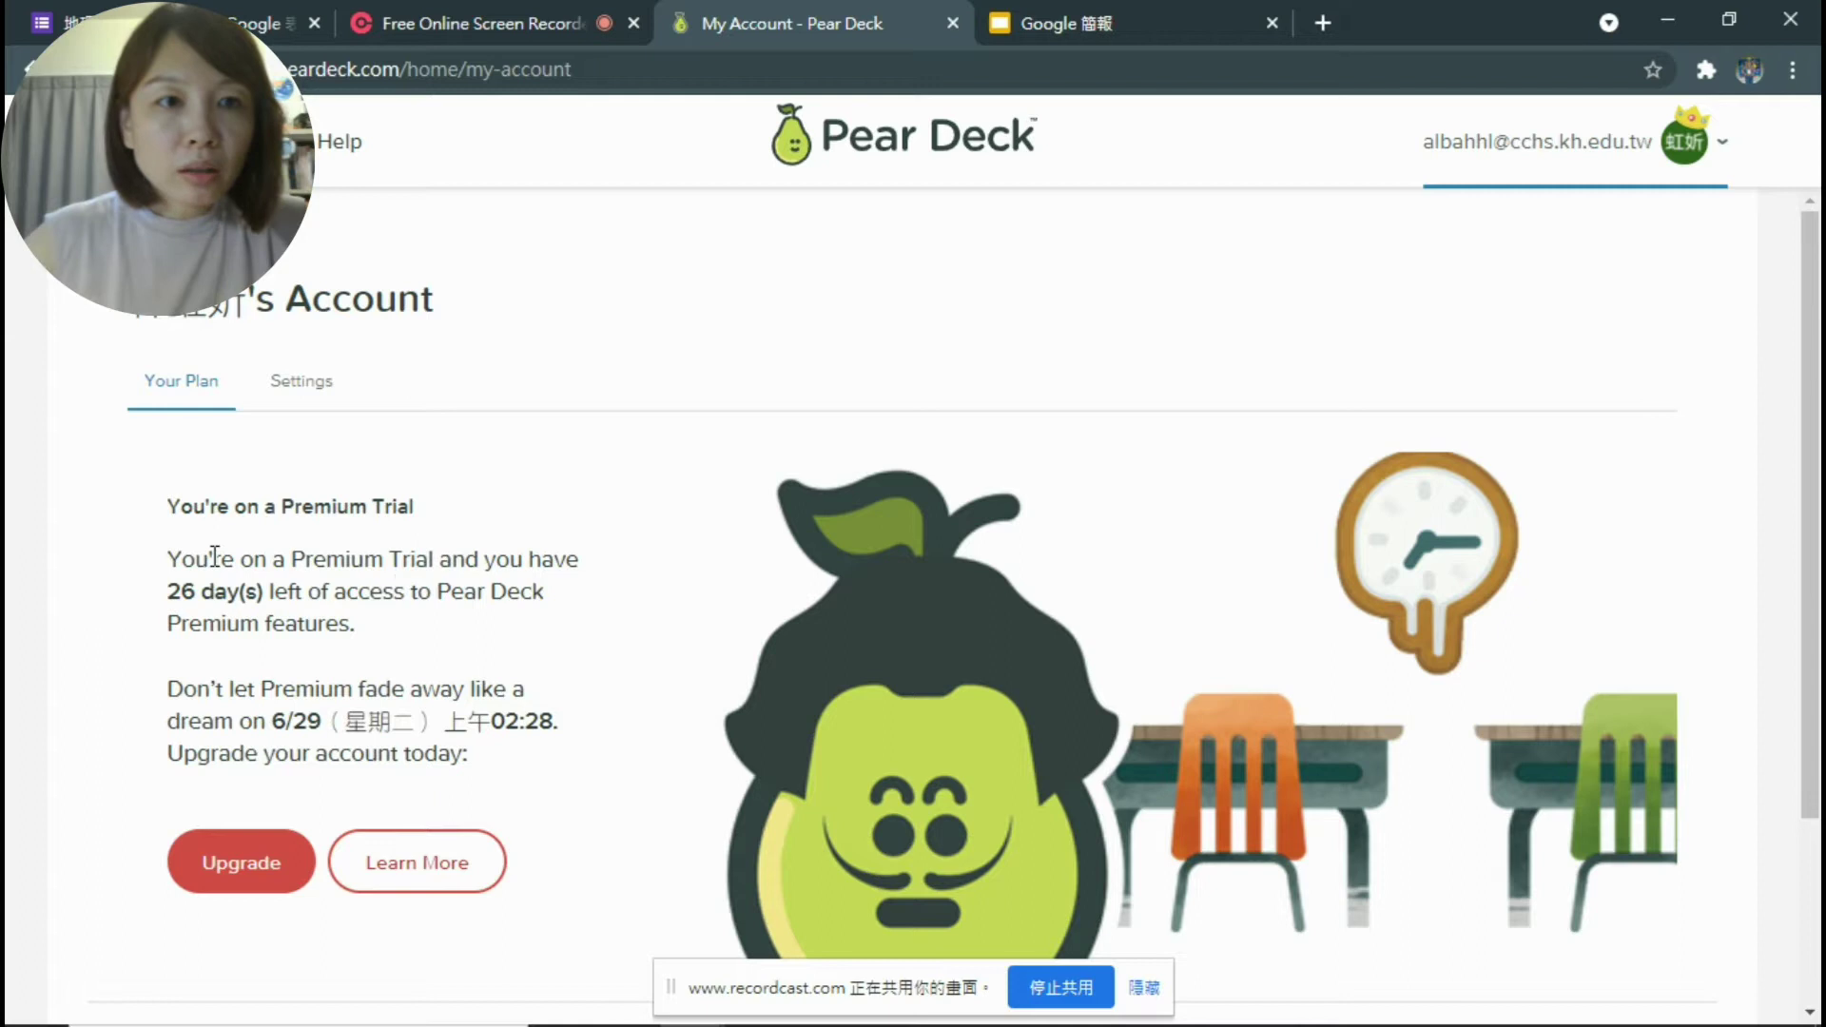
{"action": "scroll", "coordinate": [215, 557], "scroll_direction": "down", "scroll_amount": 3}
{"action": "left_click", "coordinate": [1144, 988]}
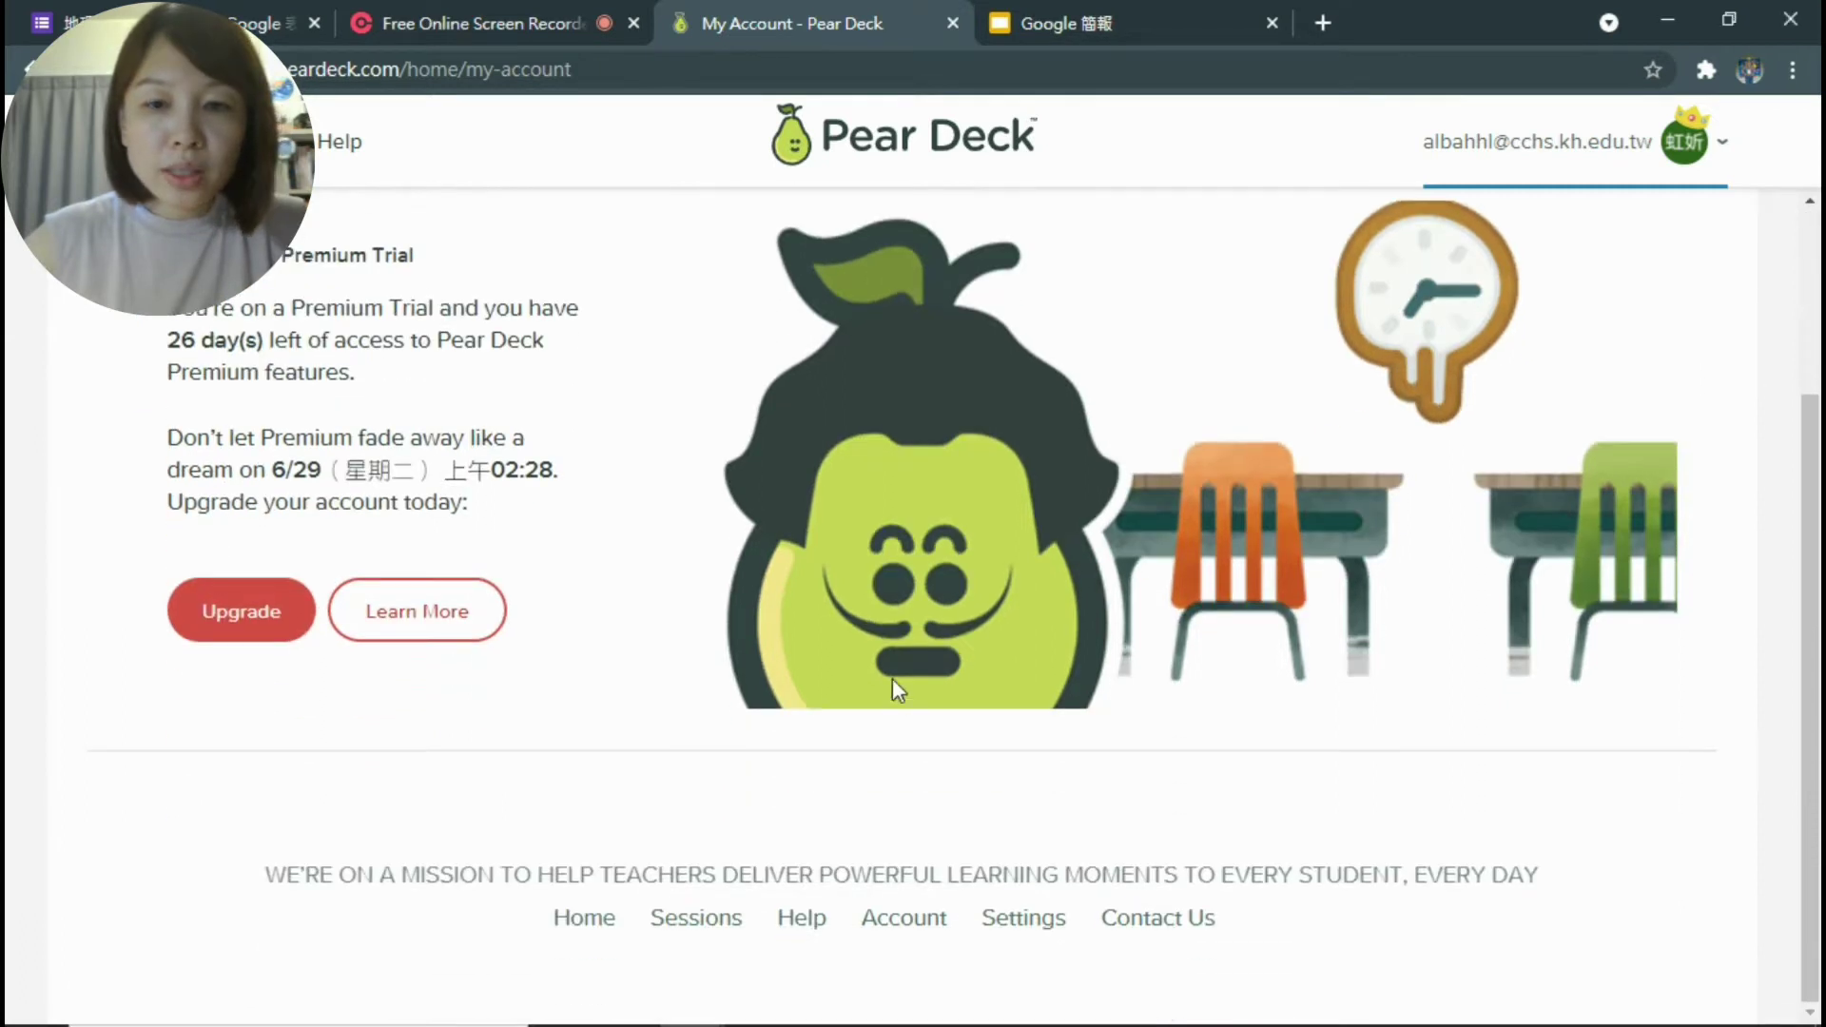
{"action": "scroll", "coordinate": [892, 677], "scroll_direction": "up", "scroll_amount": 3}
- Review the account settings, from Classroom Climate through Google Classroom to Require Student Logins
{"action": "left_click", "coordinate": [330, 392]}
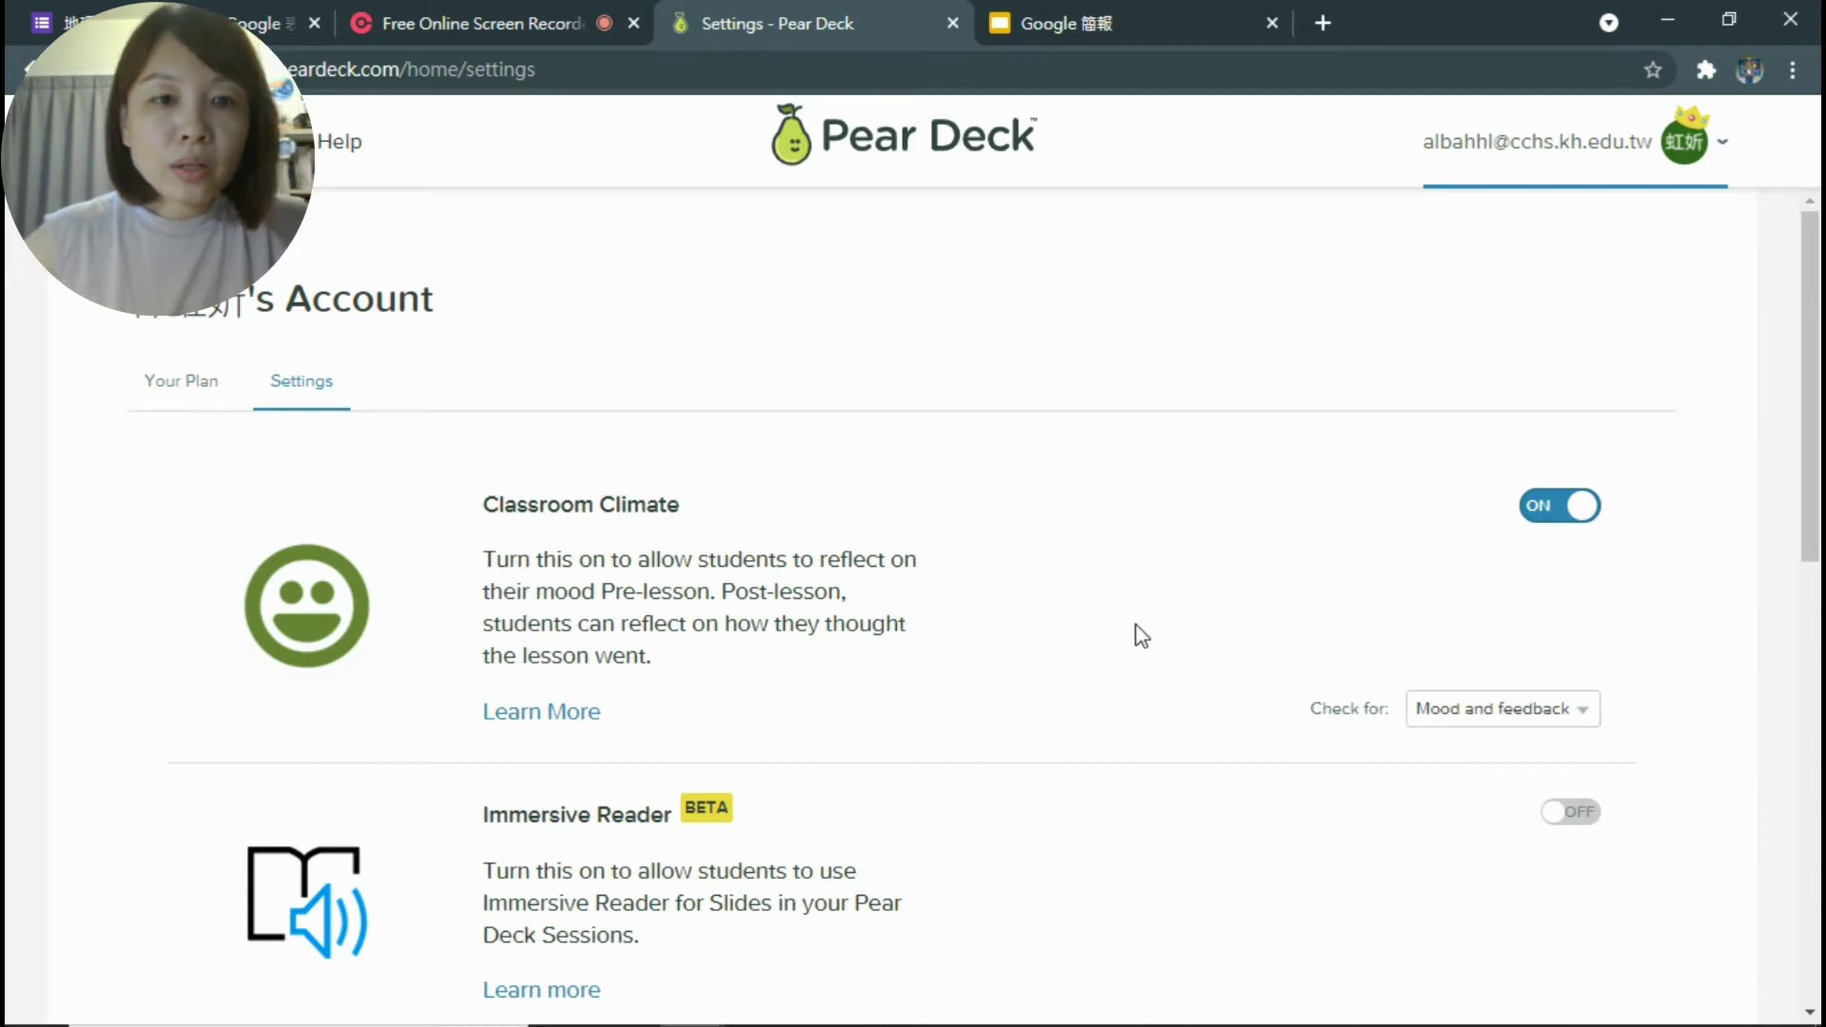
{"action": "scroll", "coordinate": [1304, 570], "scroll_direction": "down", "scroll_amount": 2}
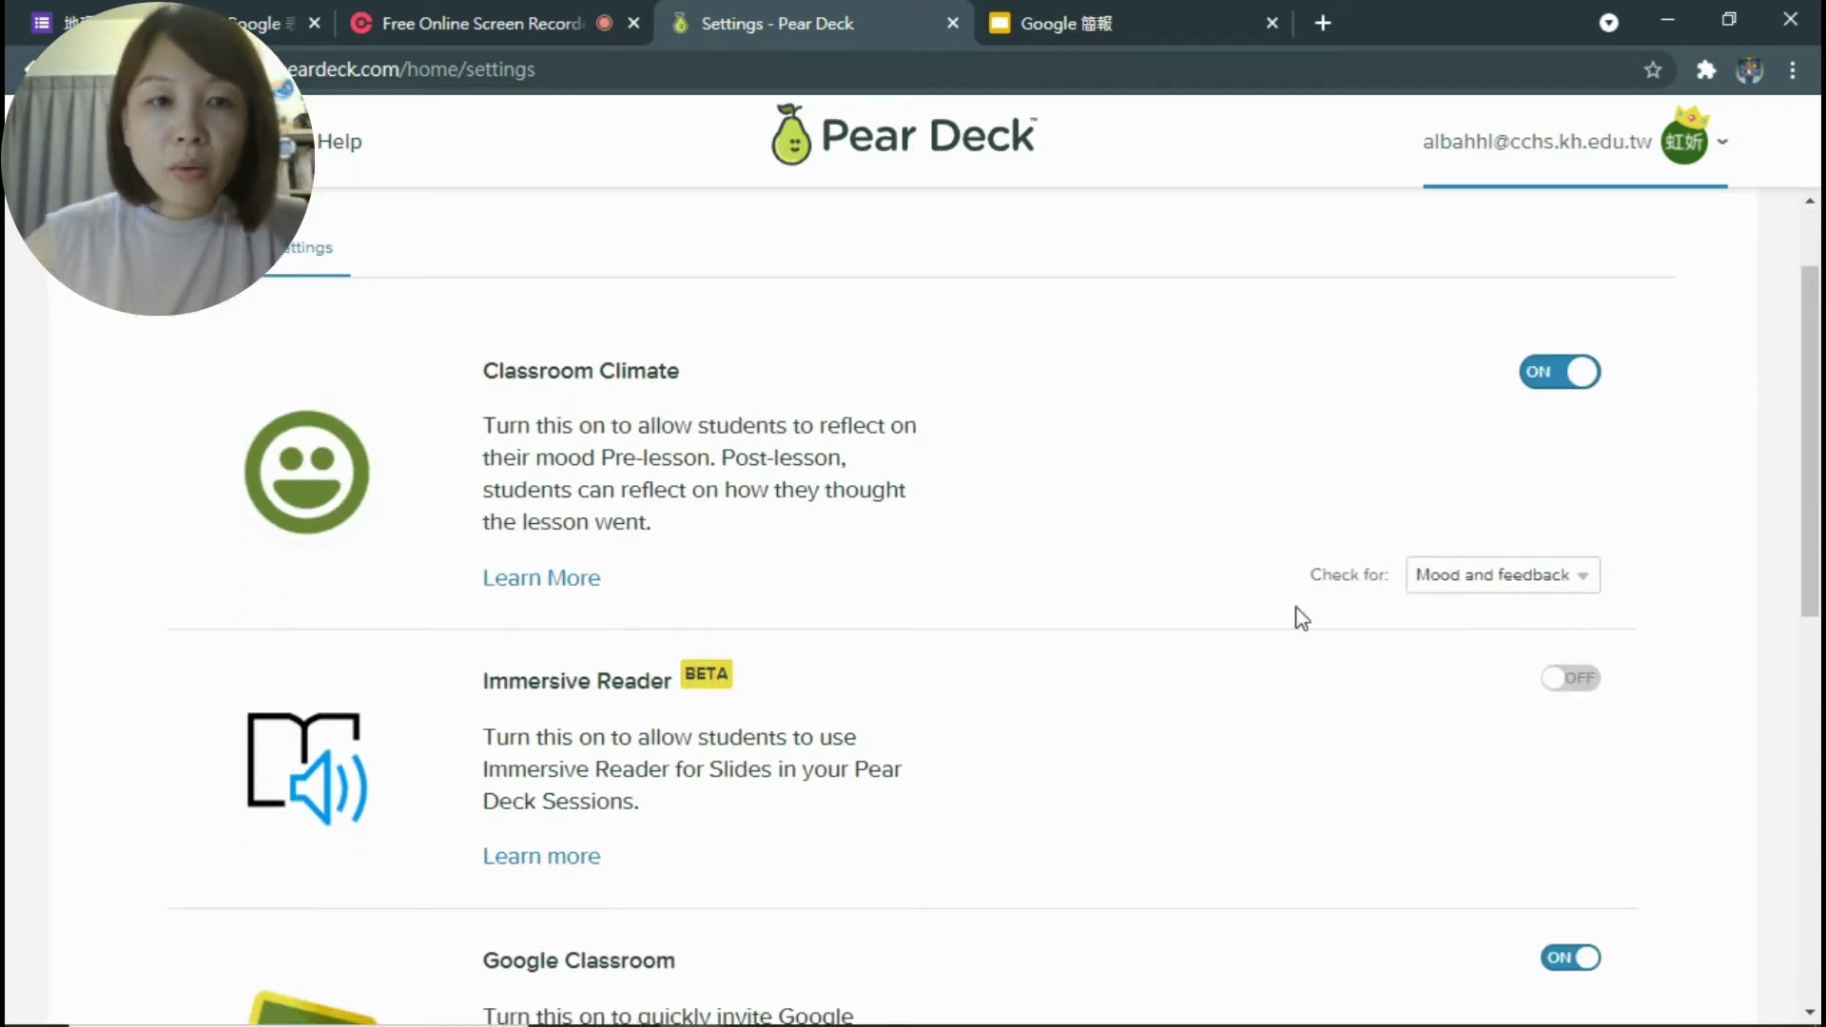
{"action": "scroll", "coordinate": [1298, 618], "scroll_direction": "down", "scroll_amount": 5}
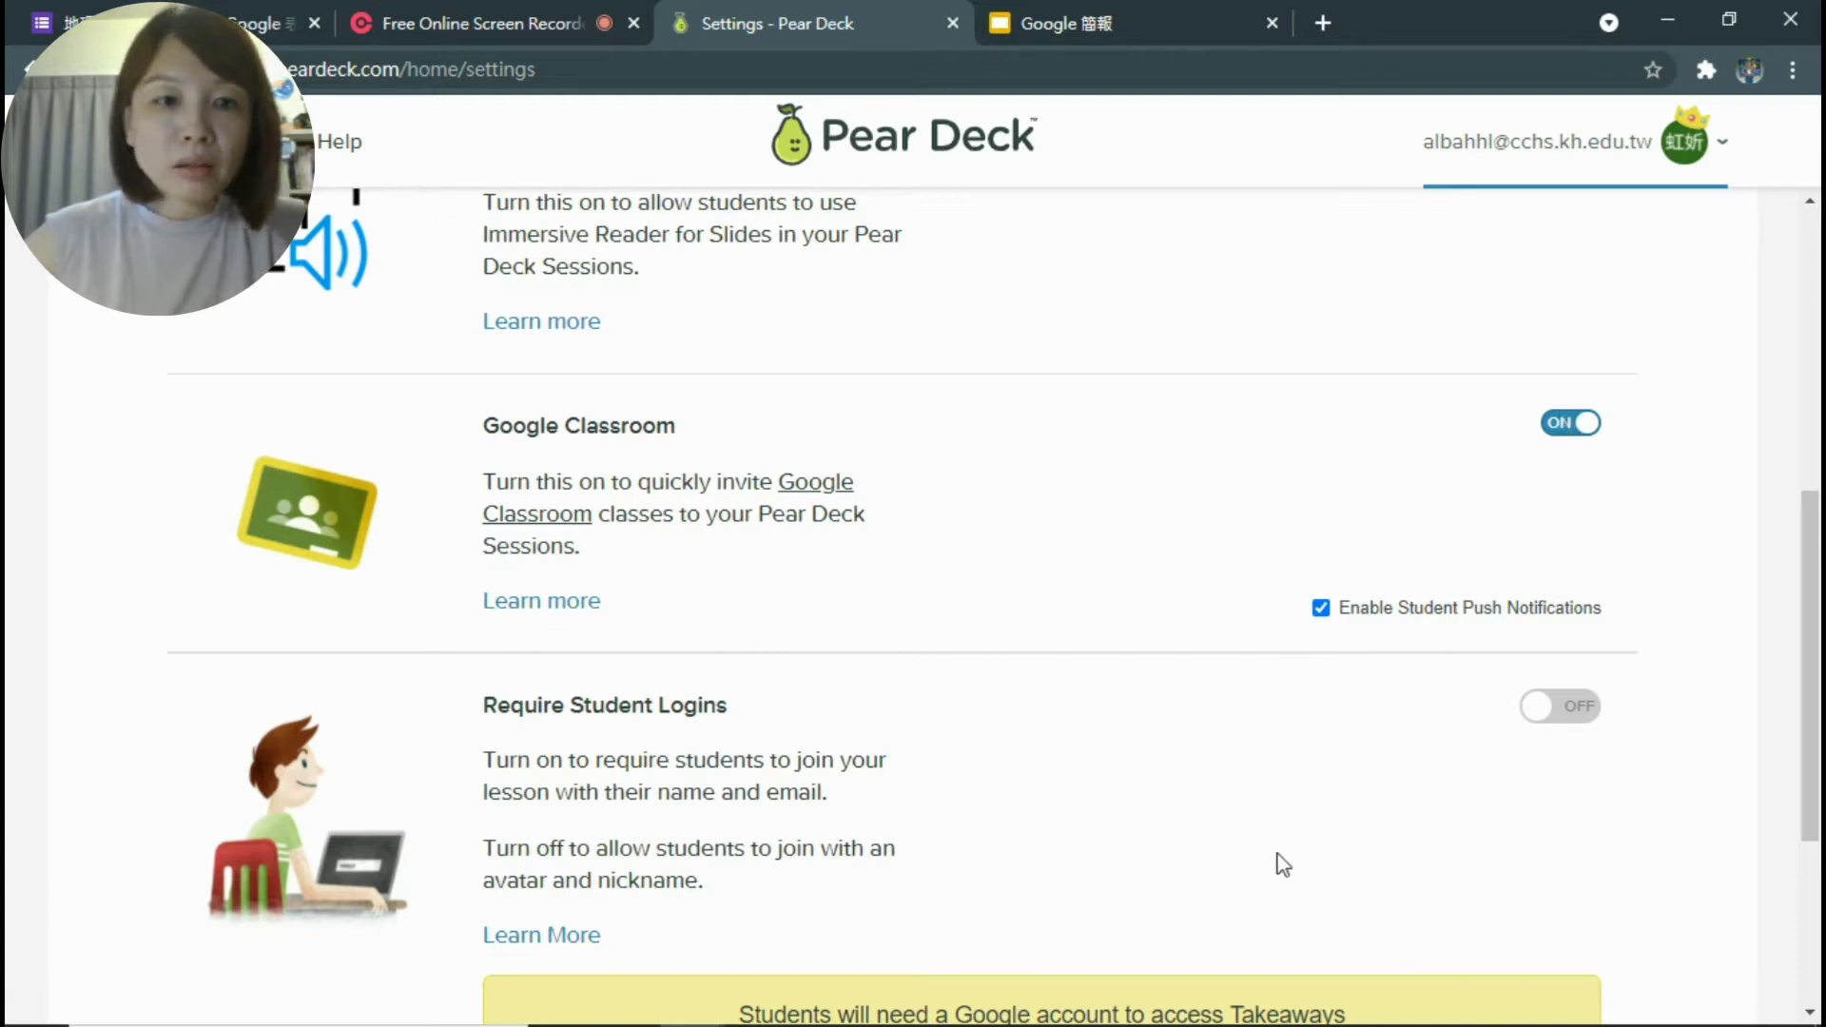
{"action": "scroll", "coordinate": [676, 739], "scroll_direction": "down", "scroll_amount": 2}
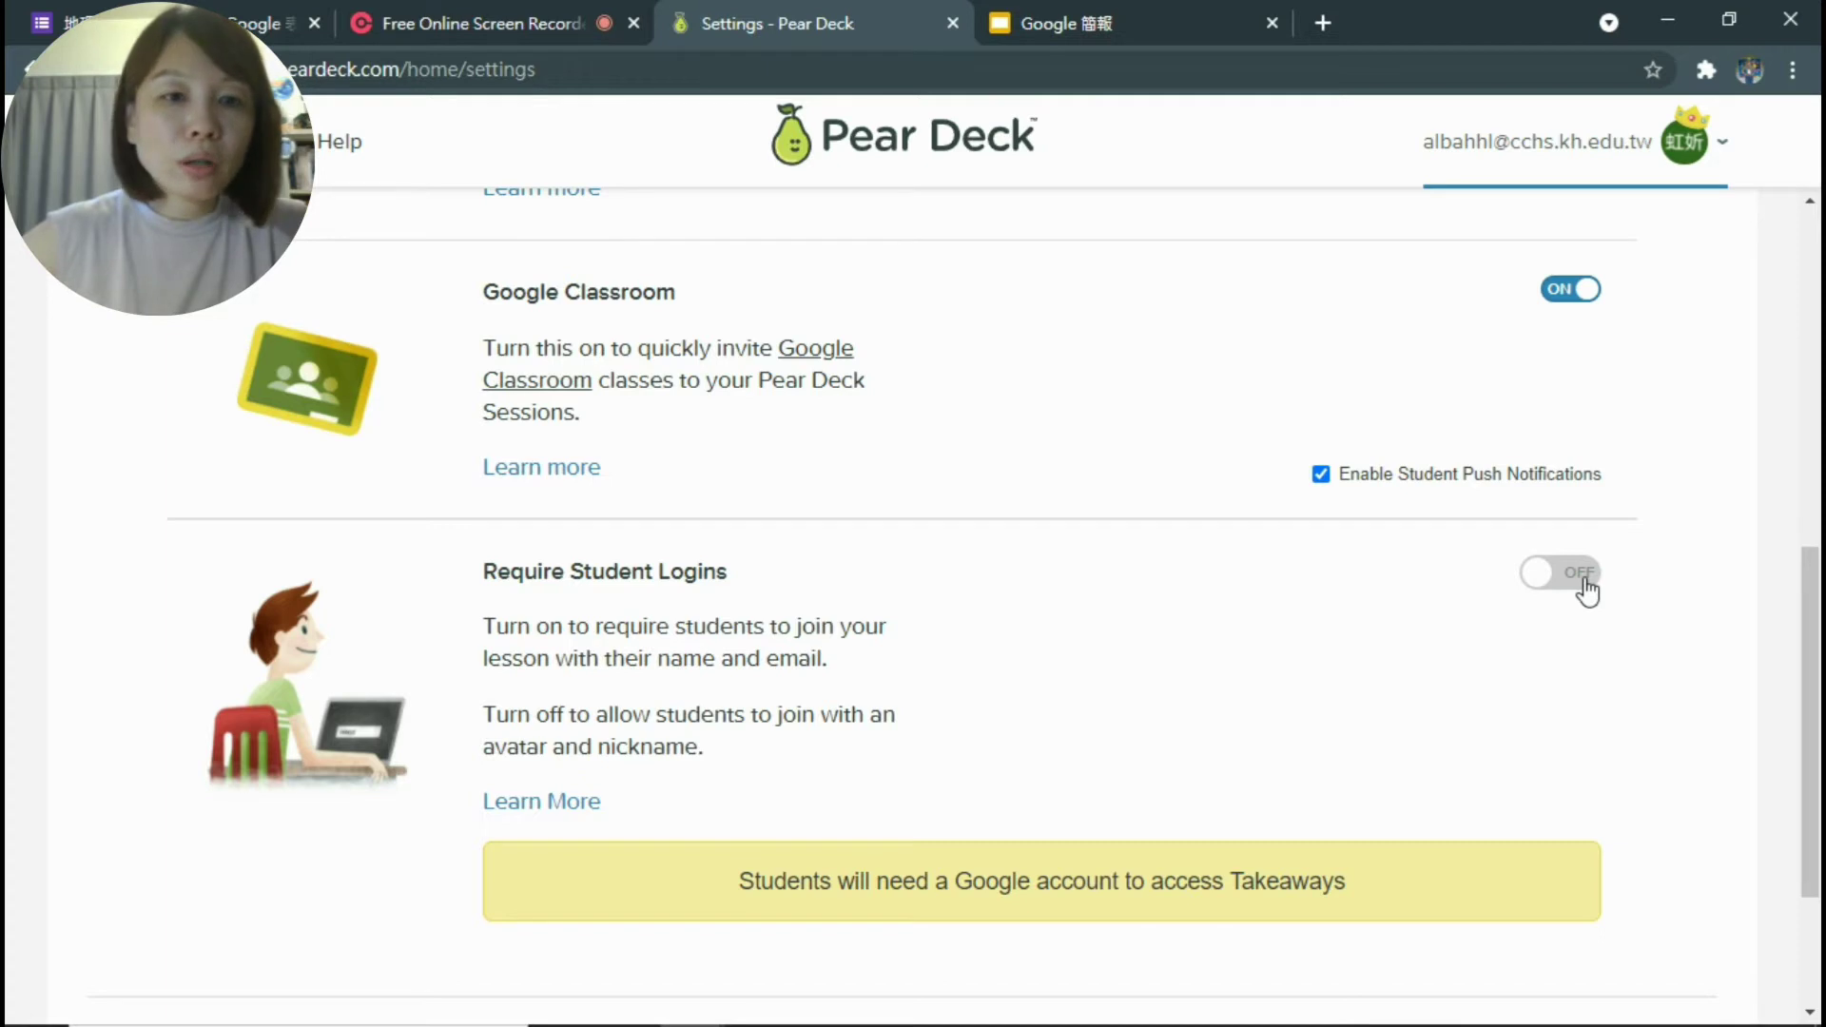
{"action": "scroll", "coordinate": [1404, 620], "scroll_direction": "up", "scroll_amount": 8}
- Recheck the plan details, and open the Sessions page to look through the active sessions
{"action": "left_click", "coordinate": [172, 397]}
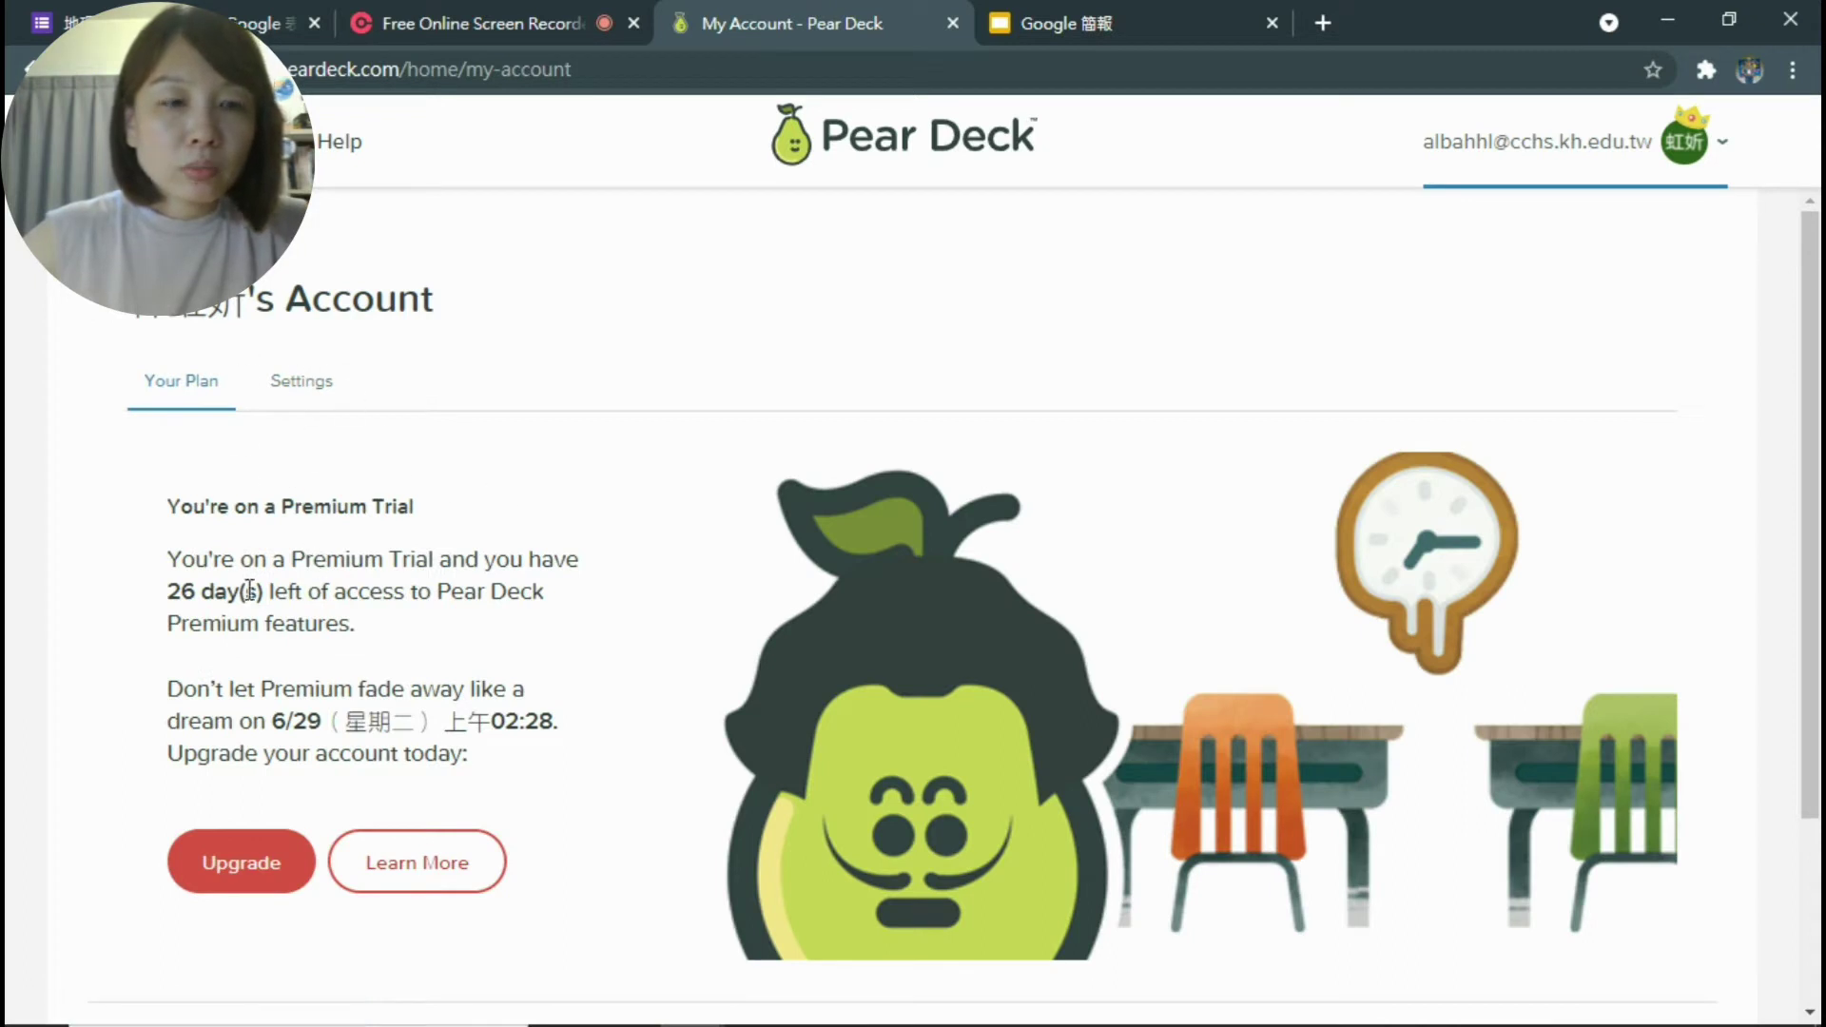
{"action": "scroll", "coordinate": [304, 618], "scroll_direction": "down", "scroll_amount": 3}
{"action": "scroll", "coordinate": [303, 476], "scroll_direction": "up", "scroll_amount": 3}
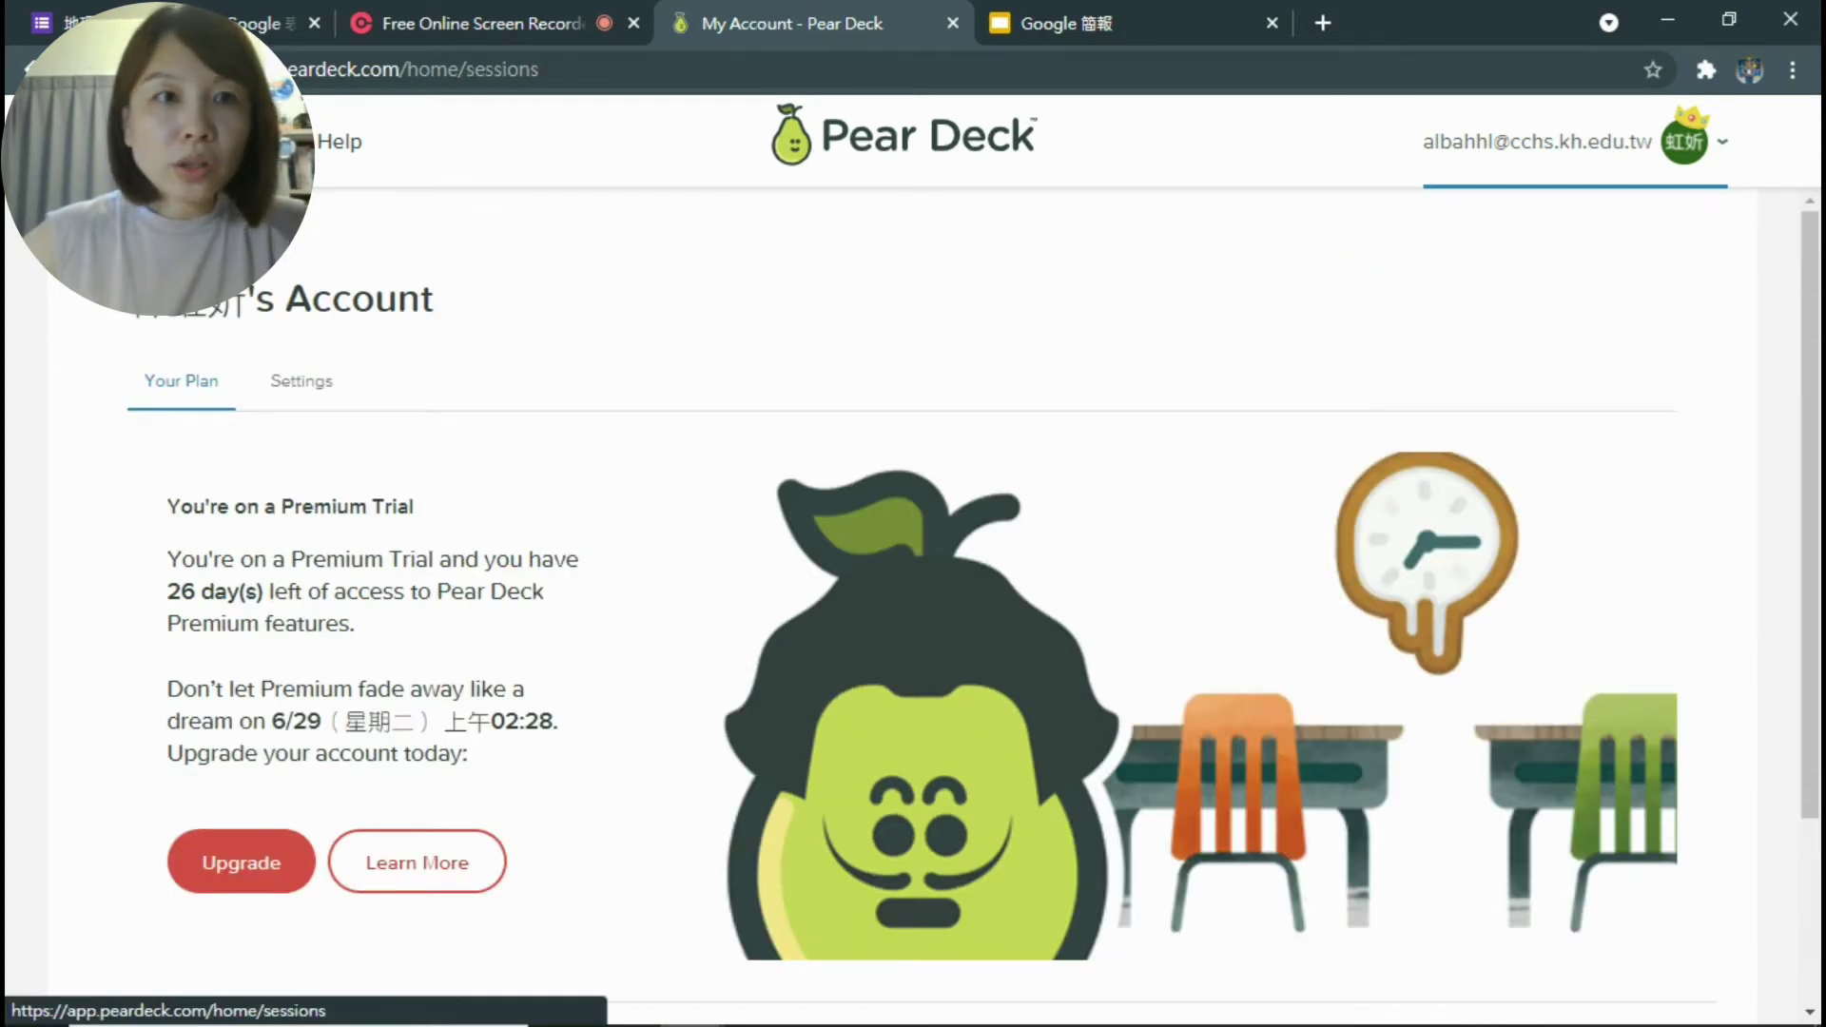
{"action": "left_click", "coordinate": [242, 141]}
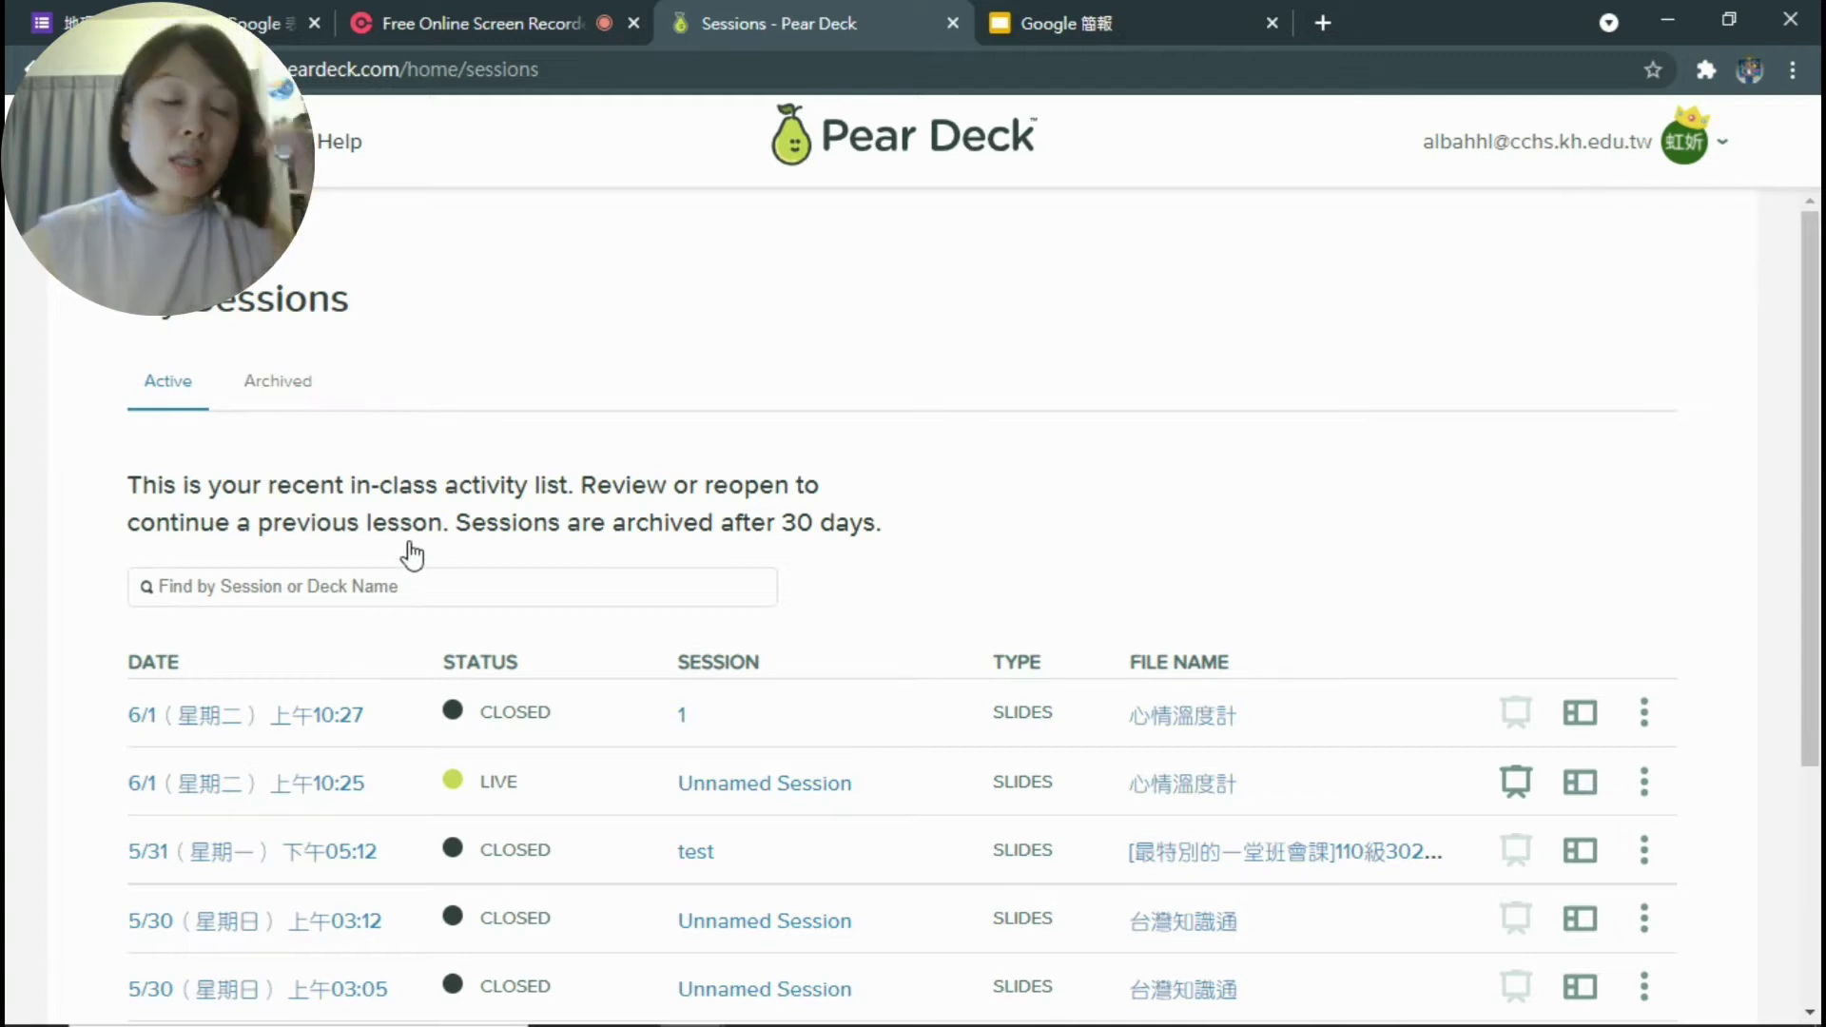
{"action": "scroll", "coordinate": [1046, 609], "scroll_direction": "down", "scroll_amount": 4}
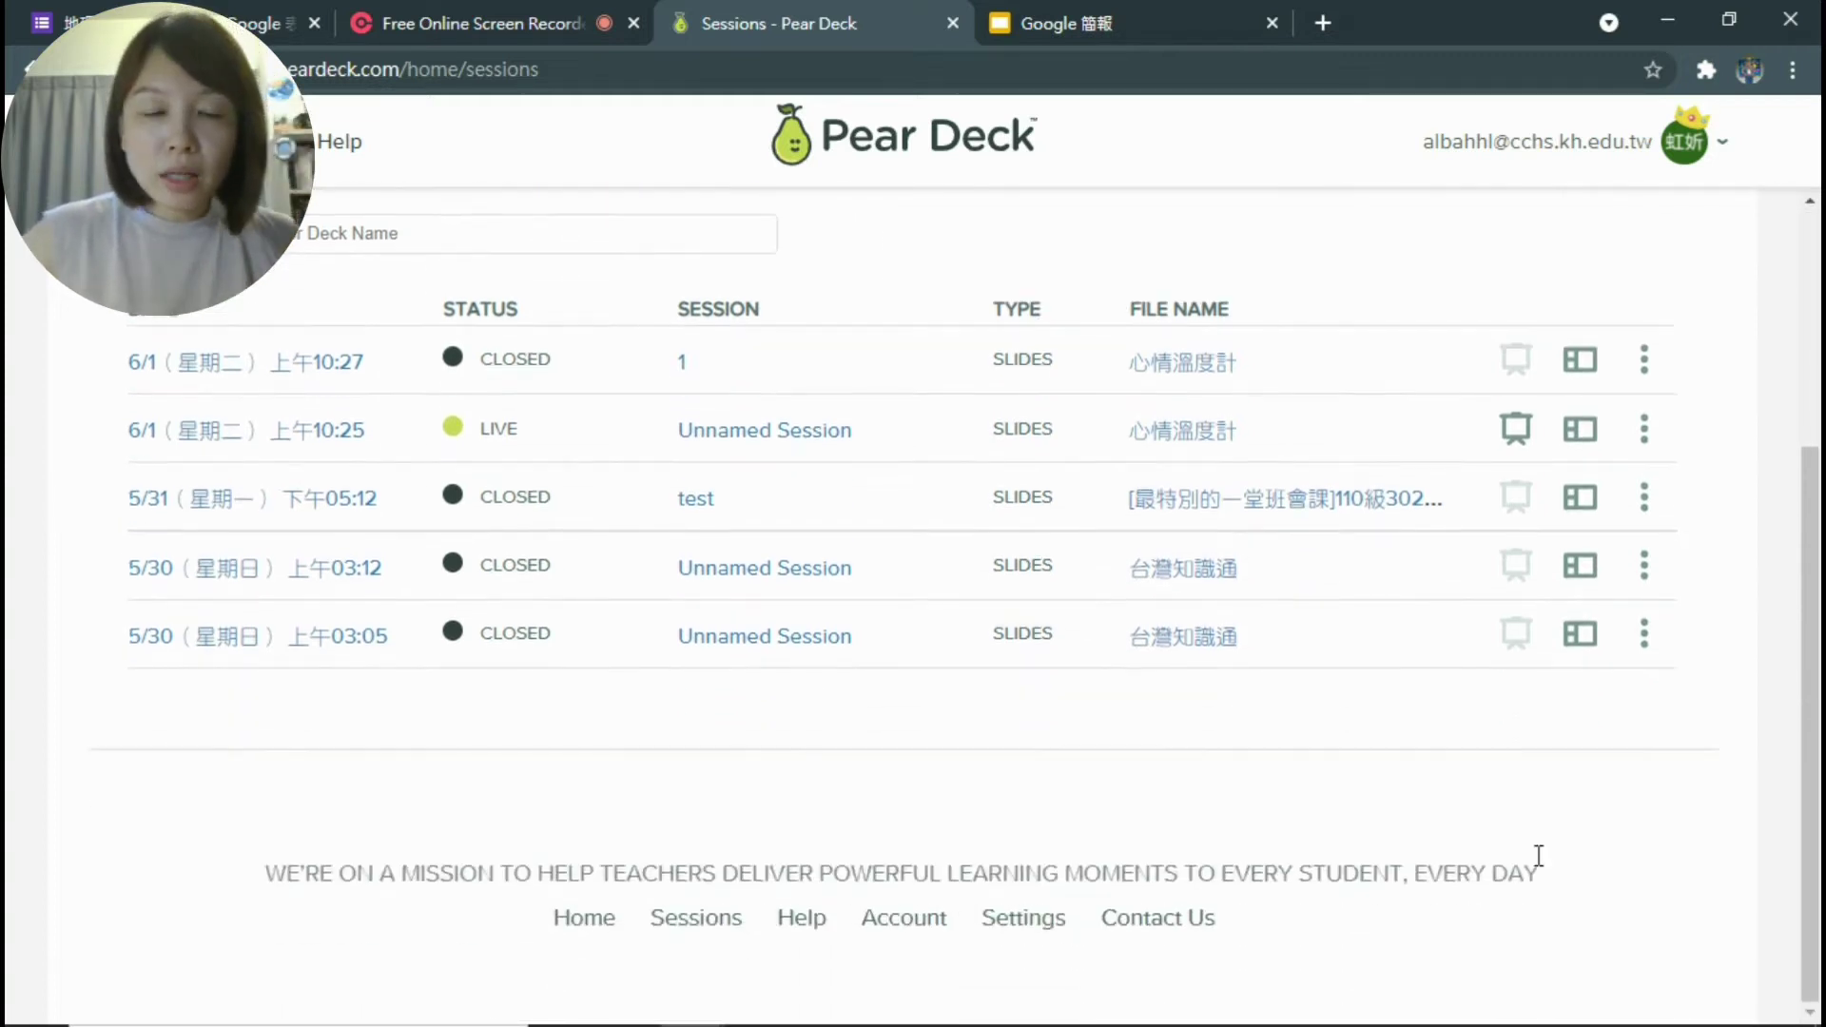
{"action": "scroll", "coordinate": [1343, 561], "scroll_direction": "up", "scroll_amount": 1}
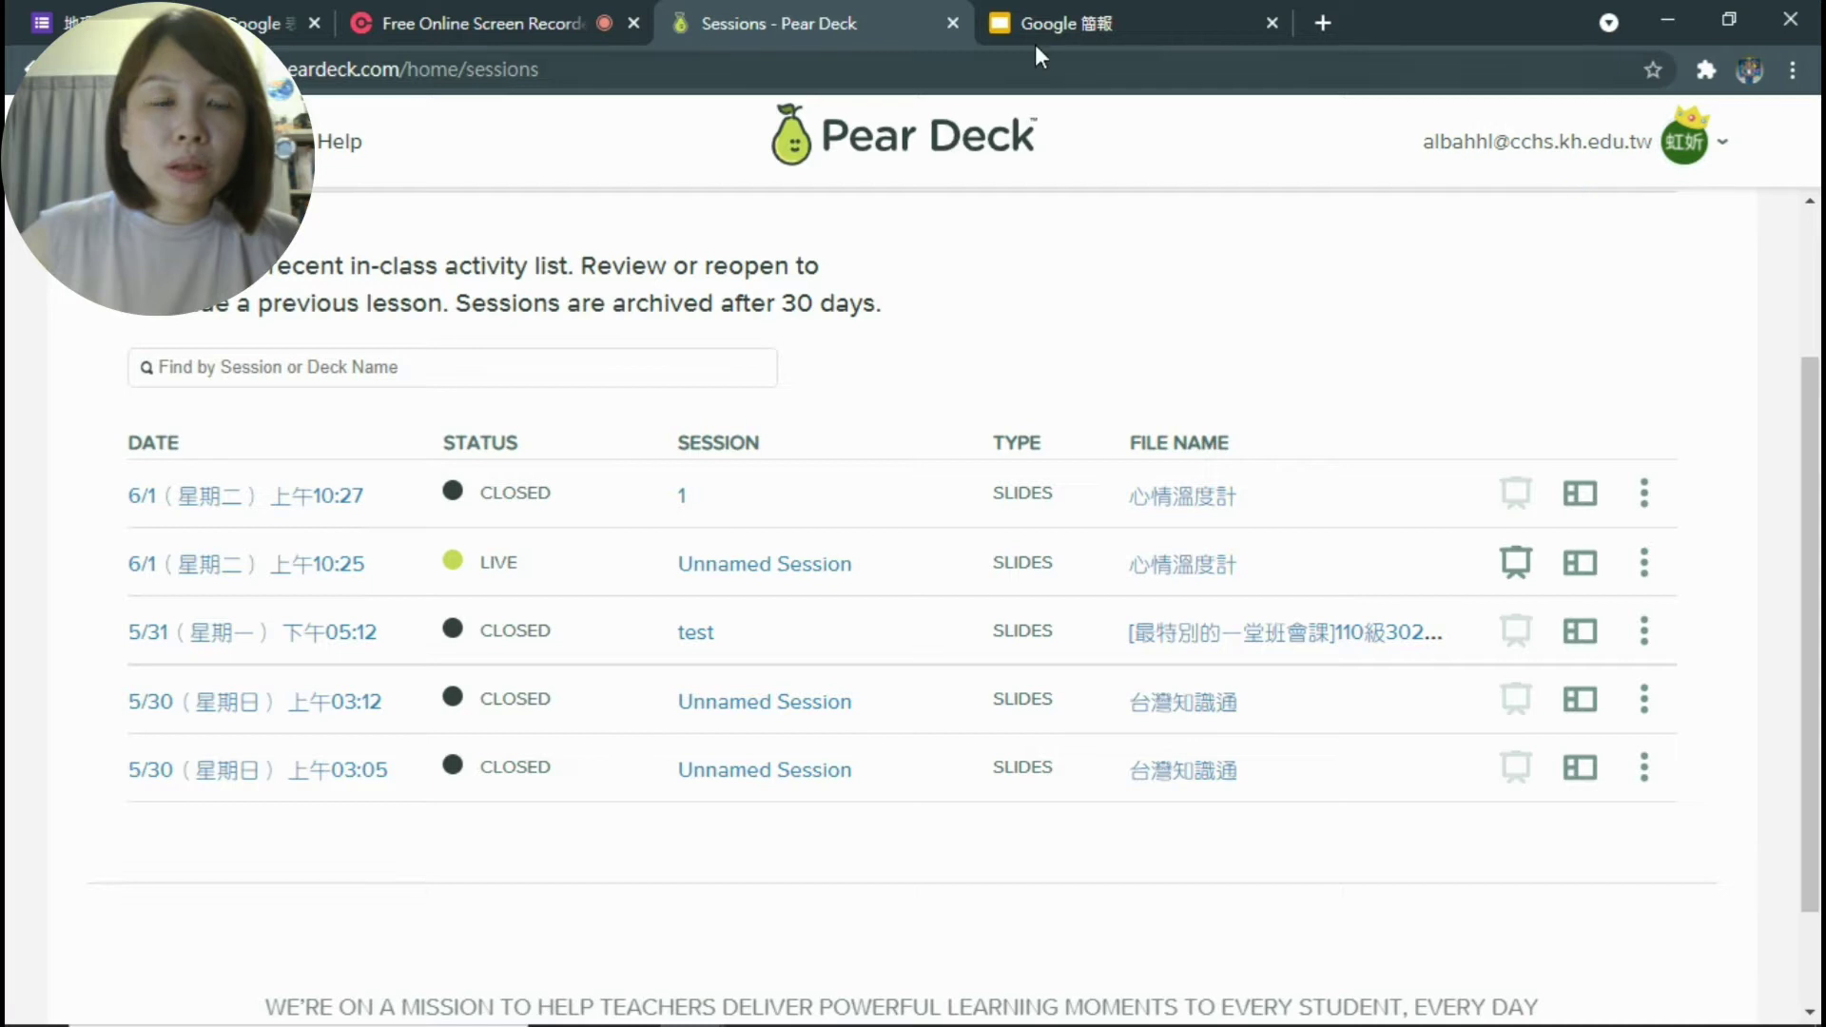
- Switch to Google Slides and create a blank presentation
{"action": "left_click", "coordinate": [1061, 11]}
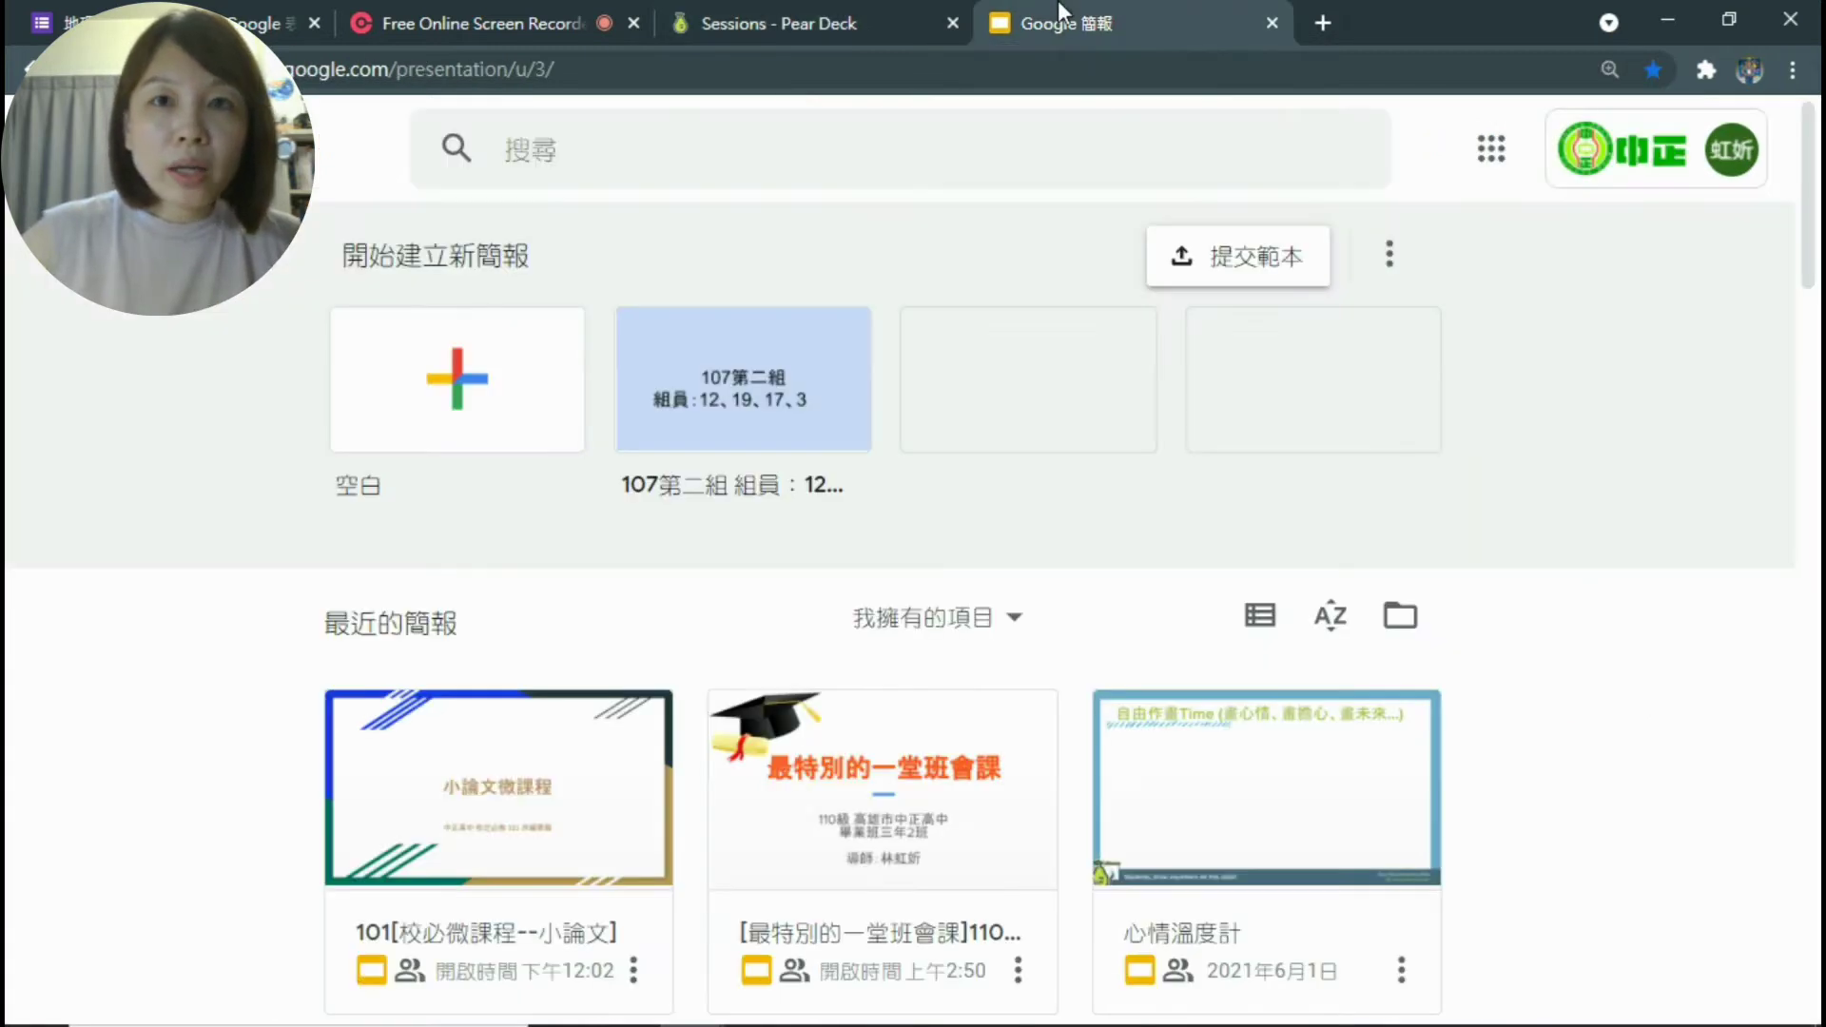
{"action": "left_click", "coordinate": [454, 437]}
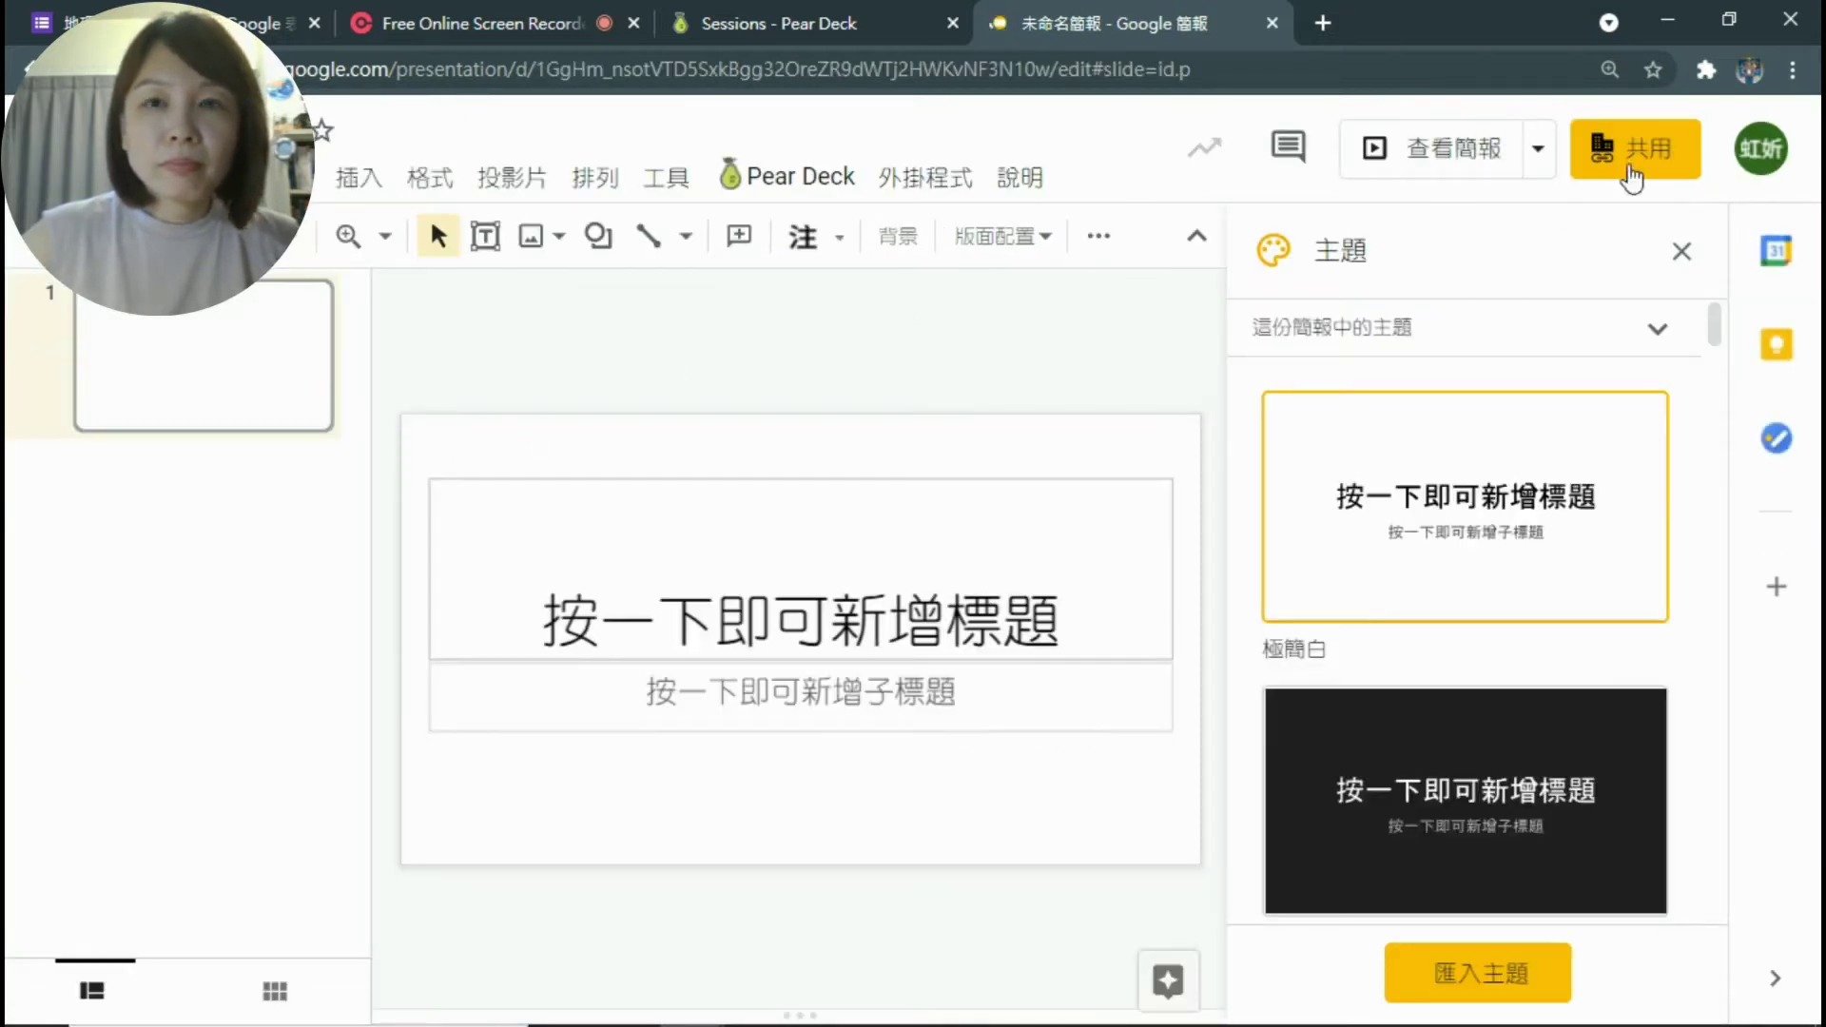
- Open Chrome's extensions page and go from there to the Chrome Web Store
{"action": "left_click", "coordinate": [1791, 69]}
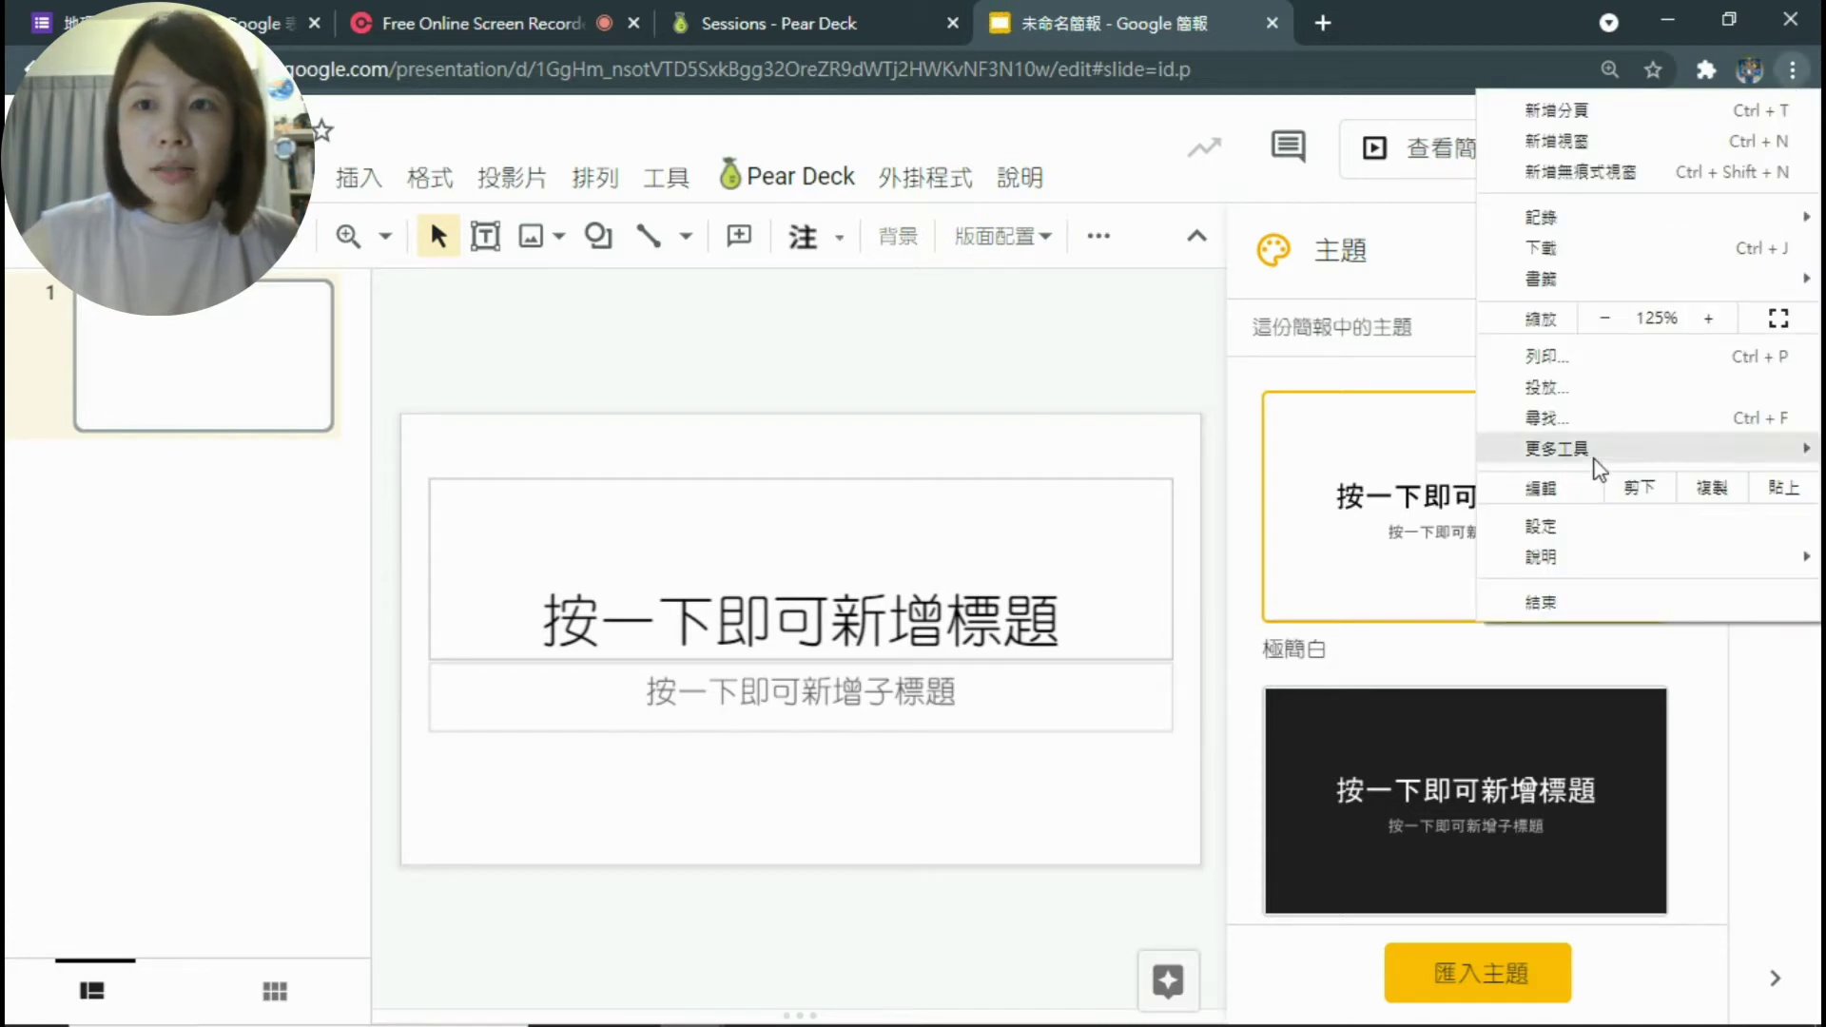
{"action": "mouse_move", "coordinate": [1521, 462]}
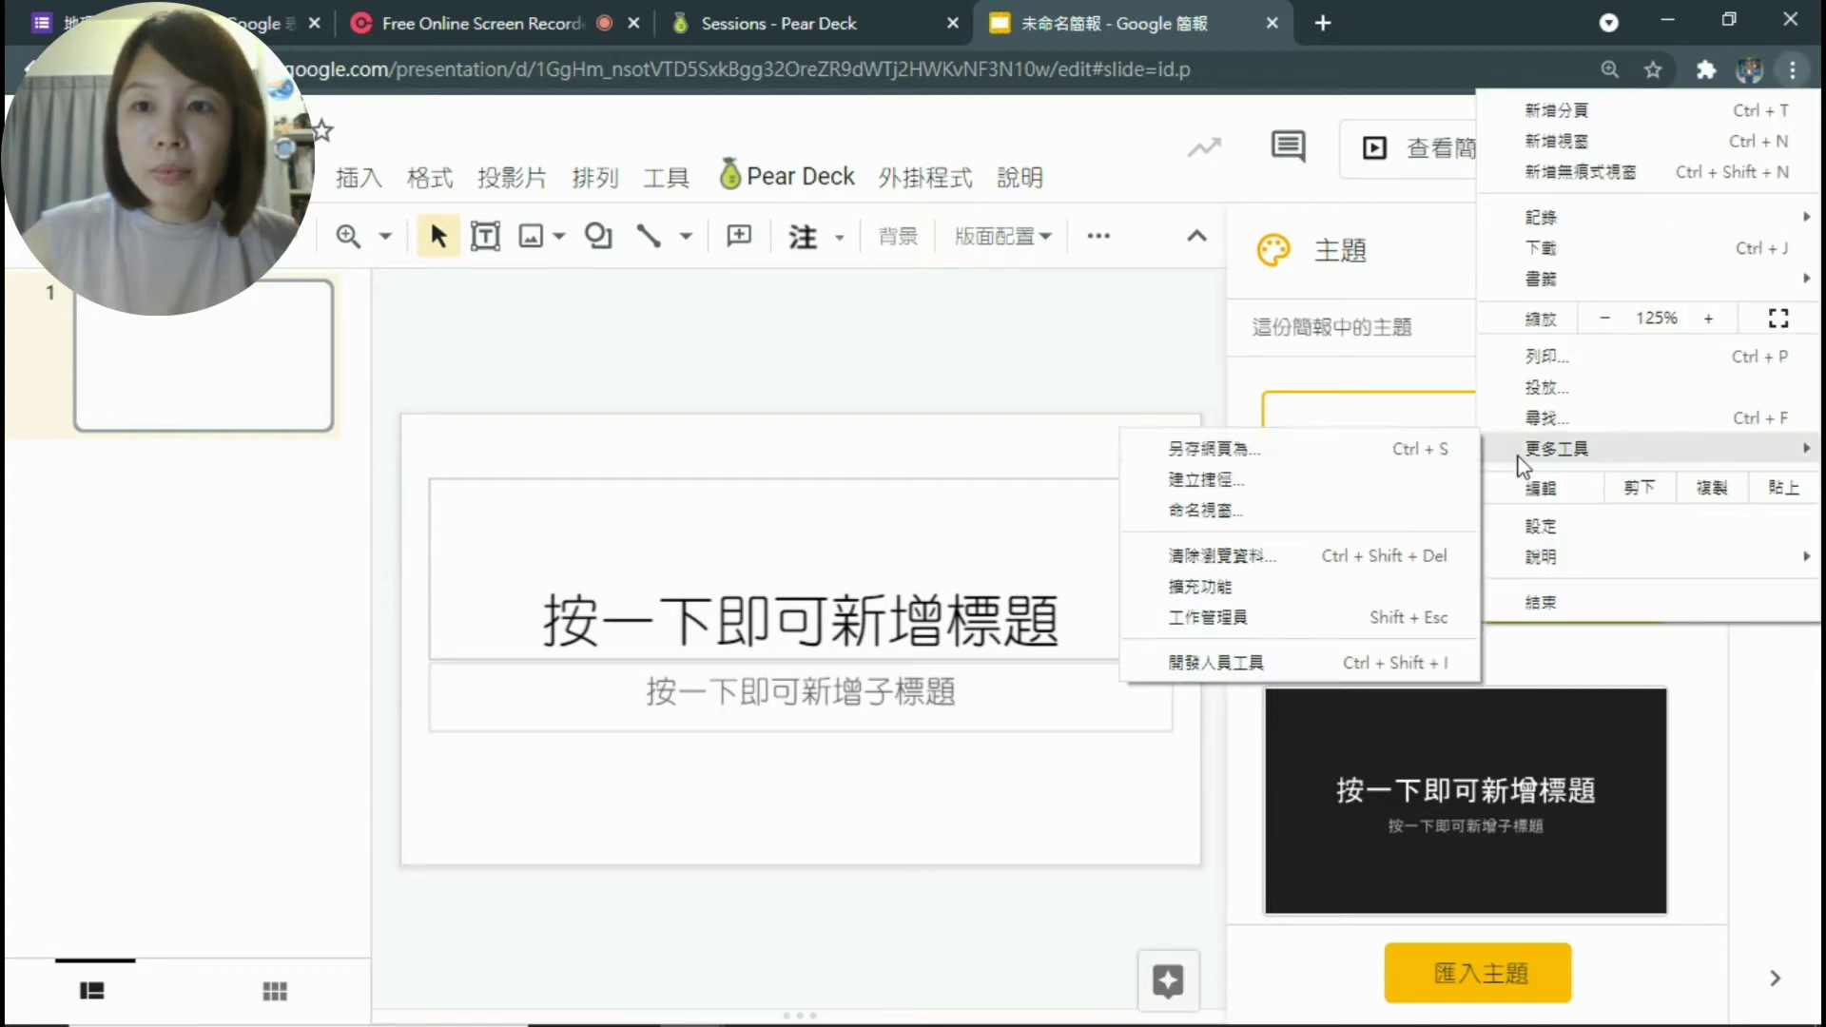
{"action": "left_click", "coordinate": [1305, 606]}
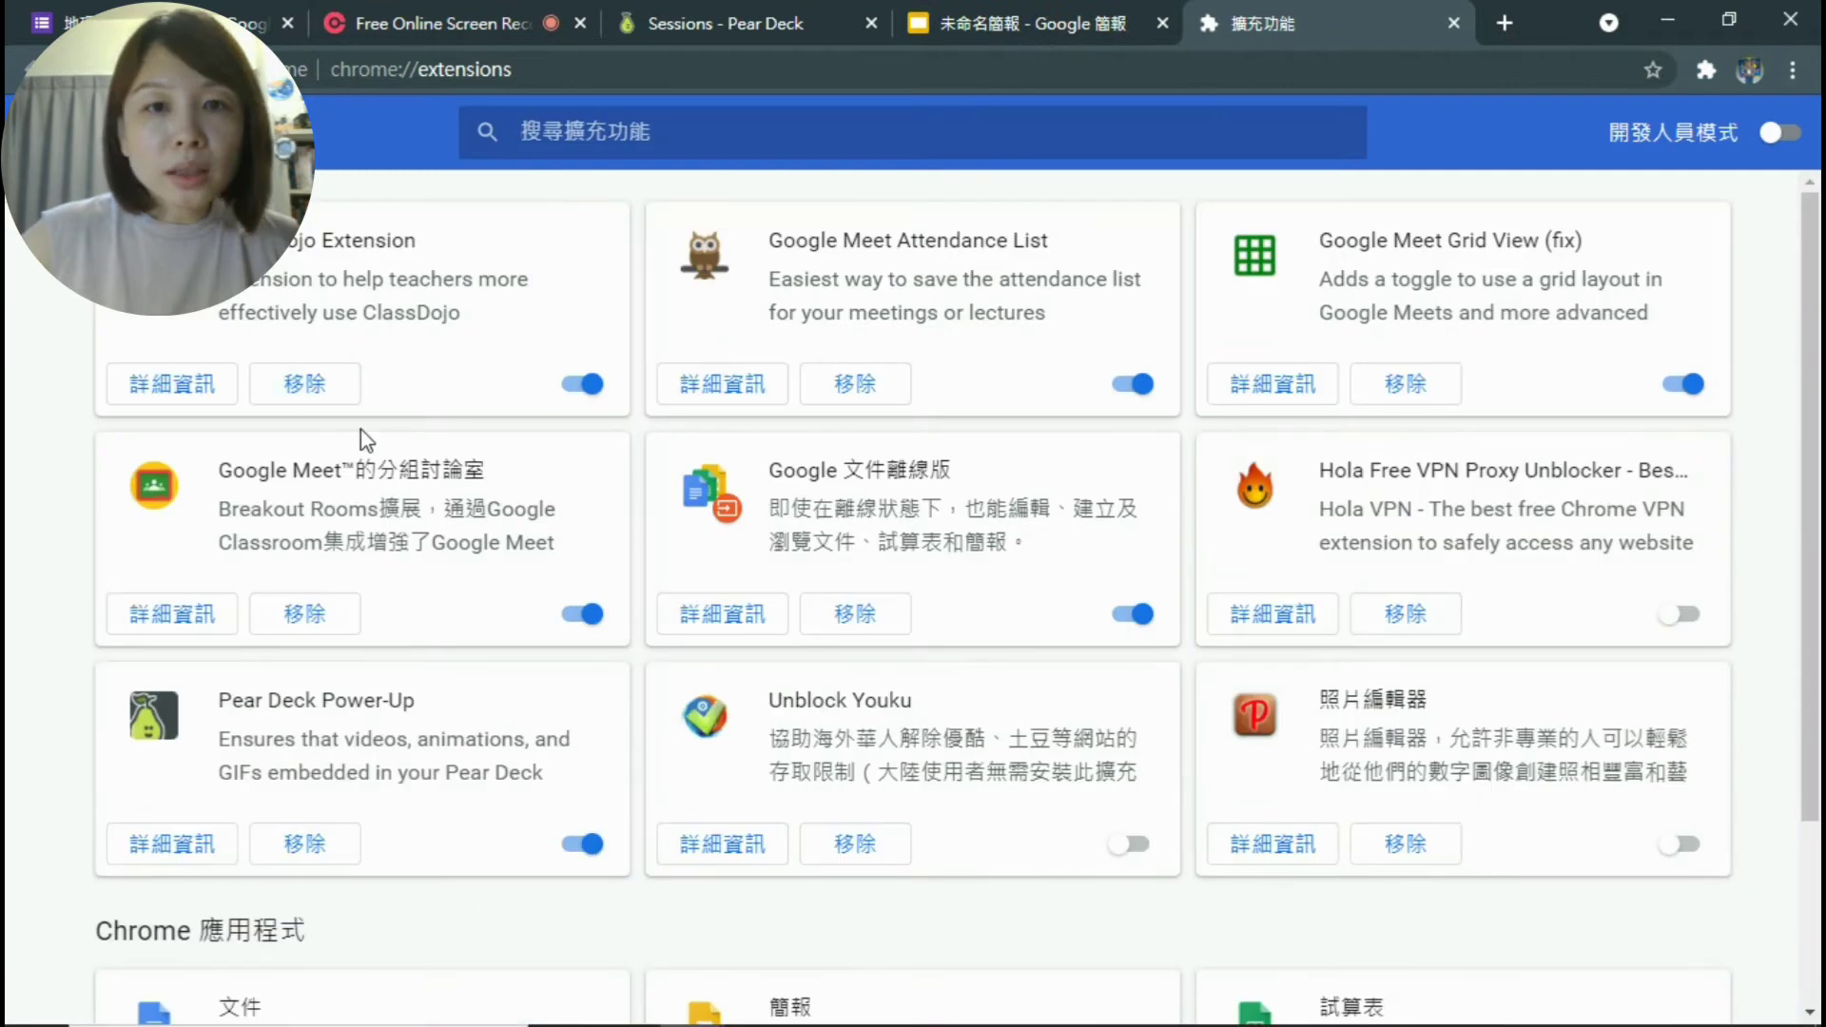
{"action": "left_click", "coordinate": [38, 131]}
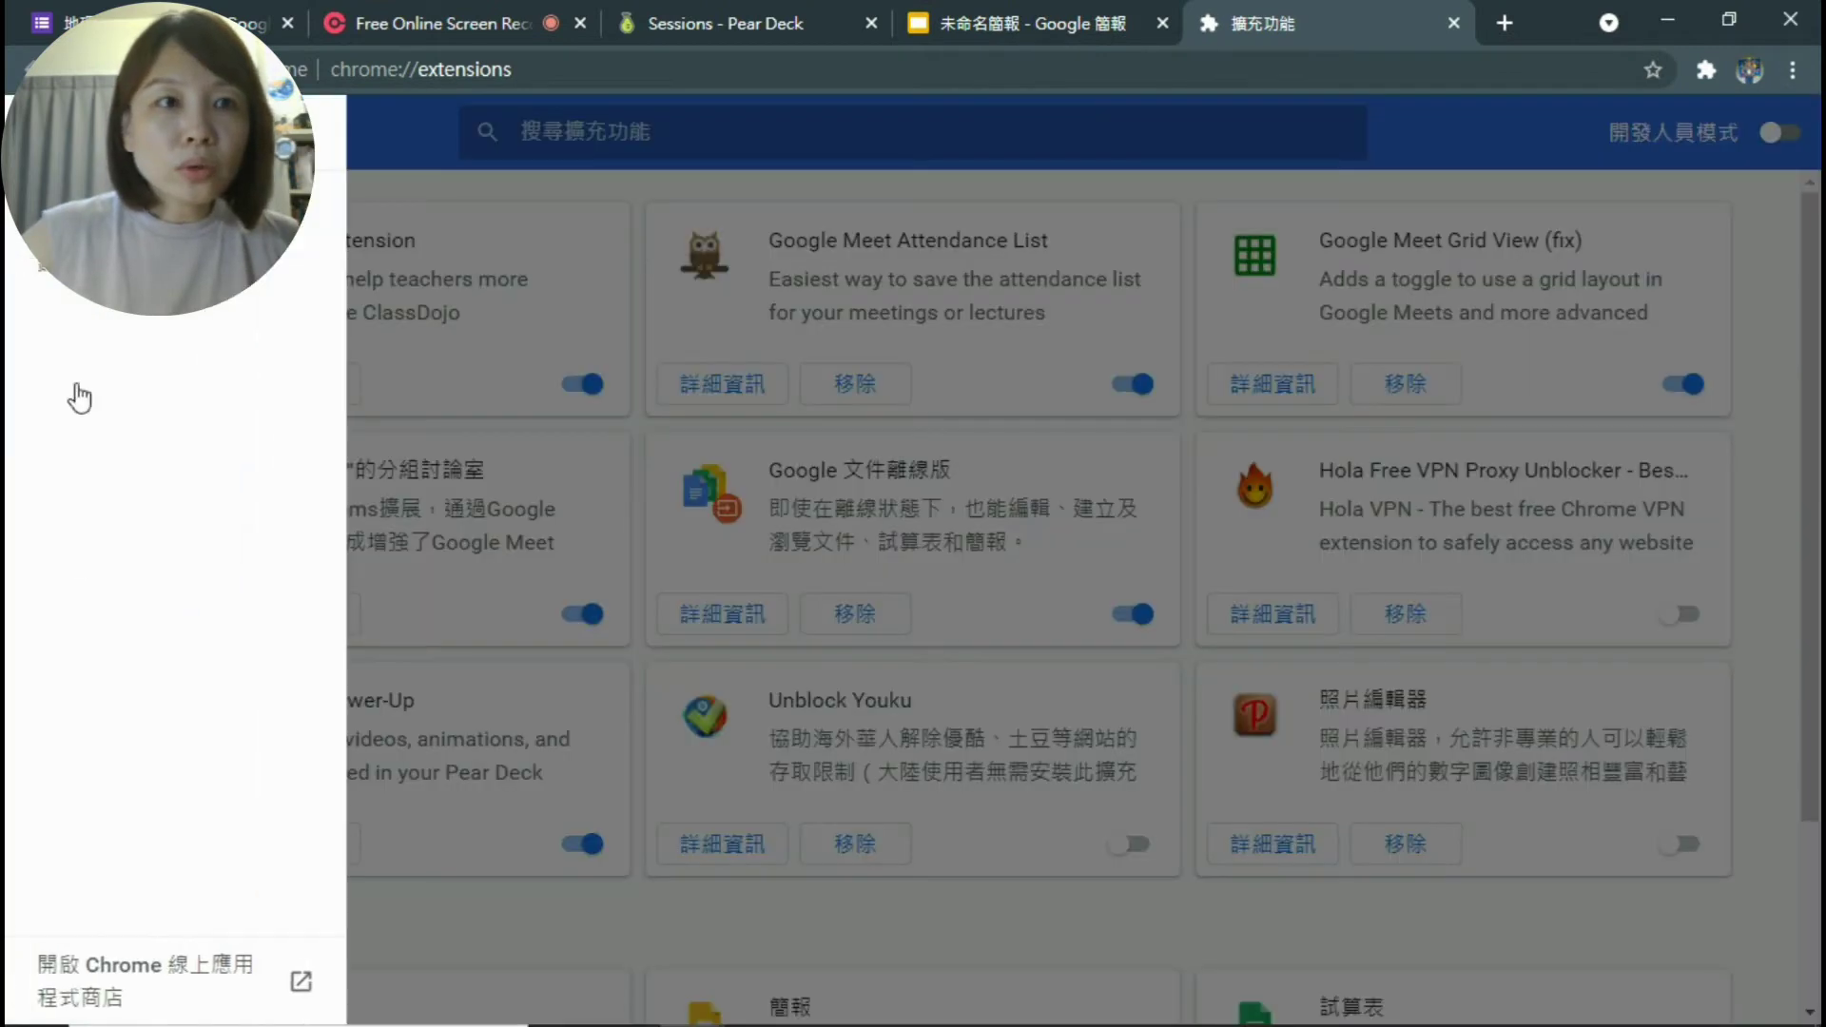
{"action": "left_click", "coordinate": [116, 994]}
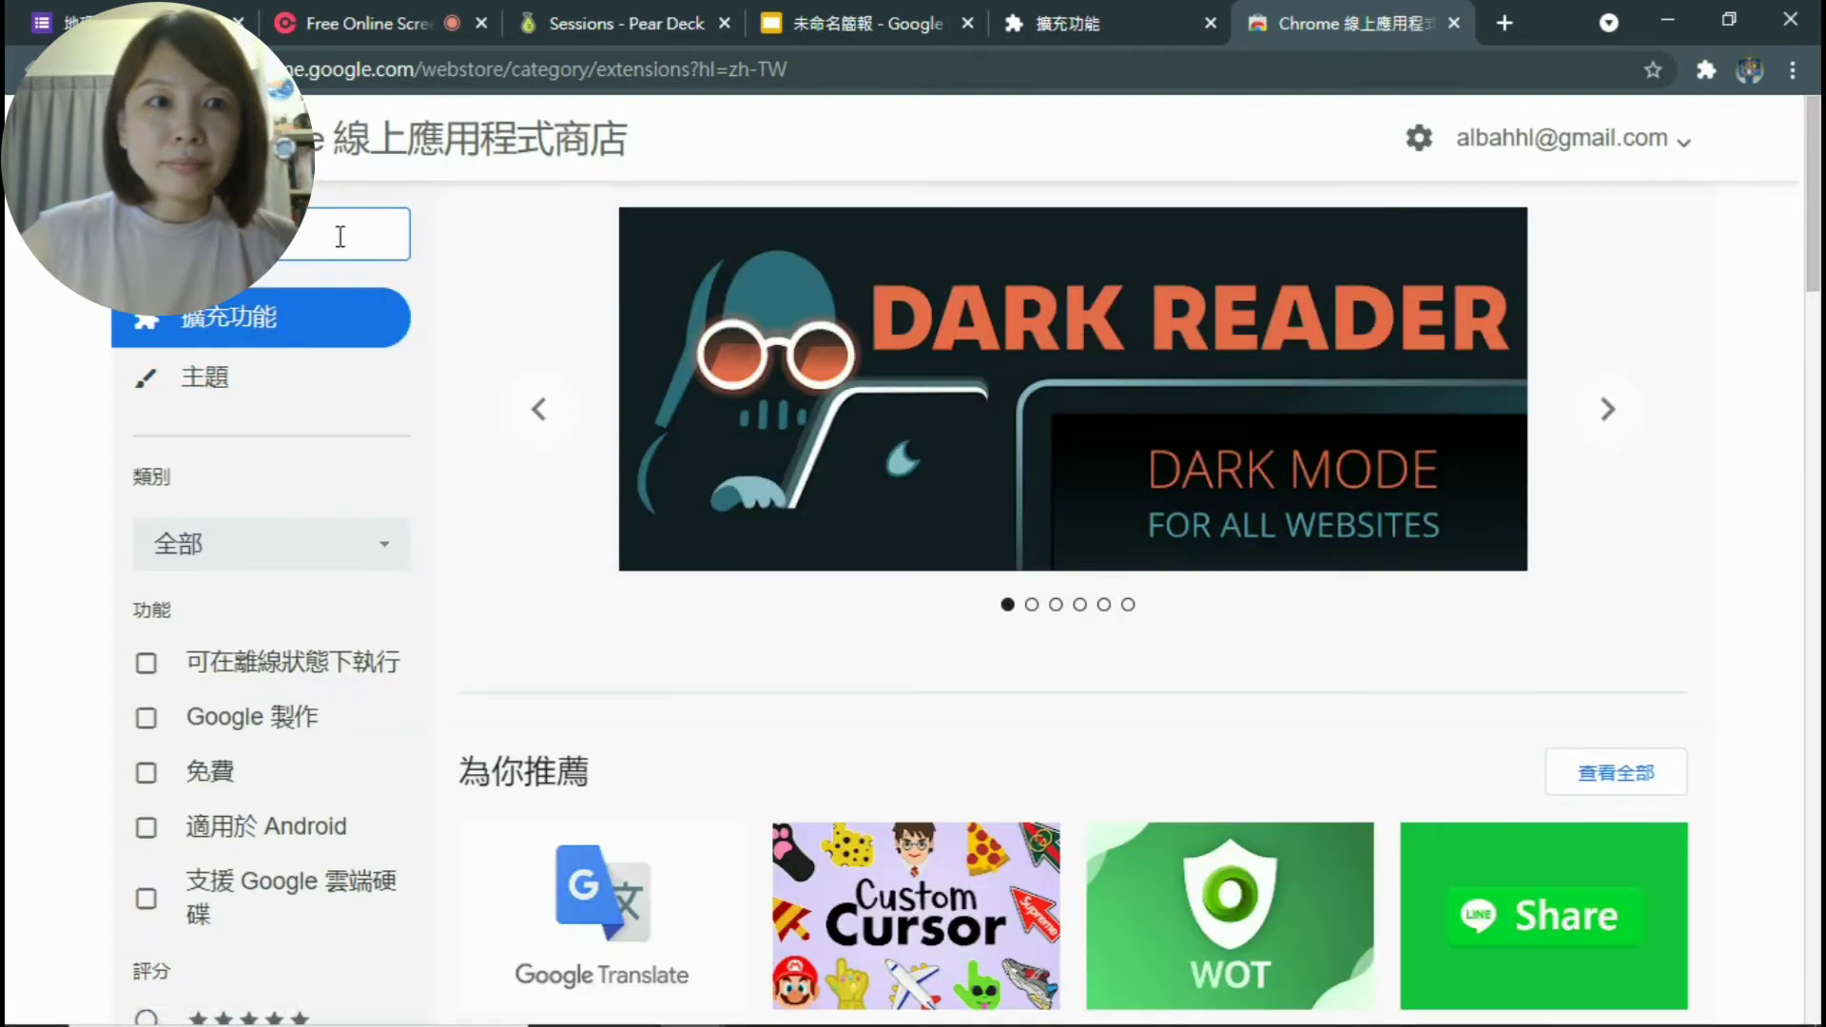
- Search the Chrome Web Store for "pear deck" and limit the results to extensions (擴充功能)
{"action": "type", "text": "pear"}
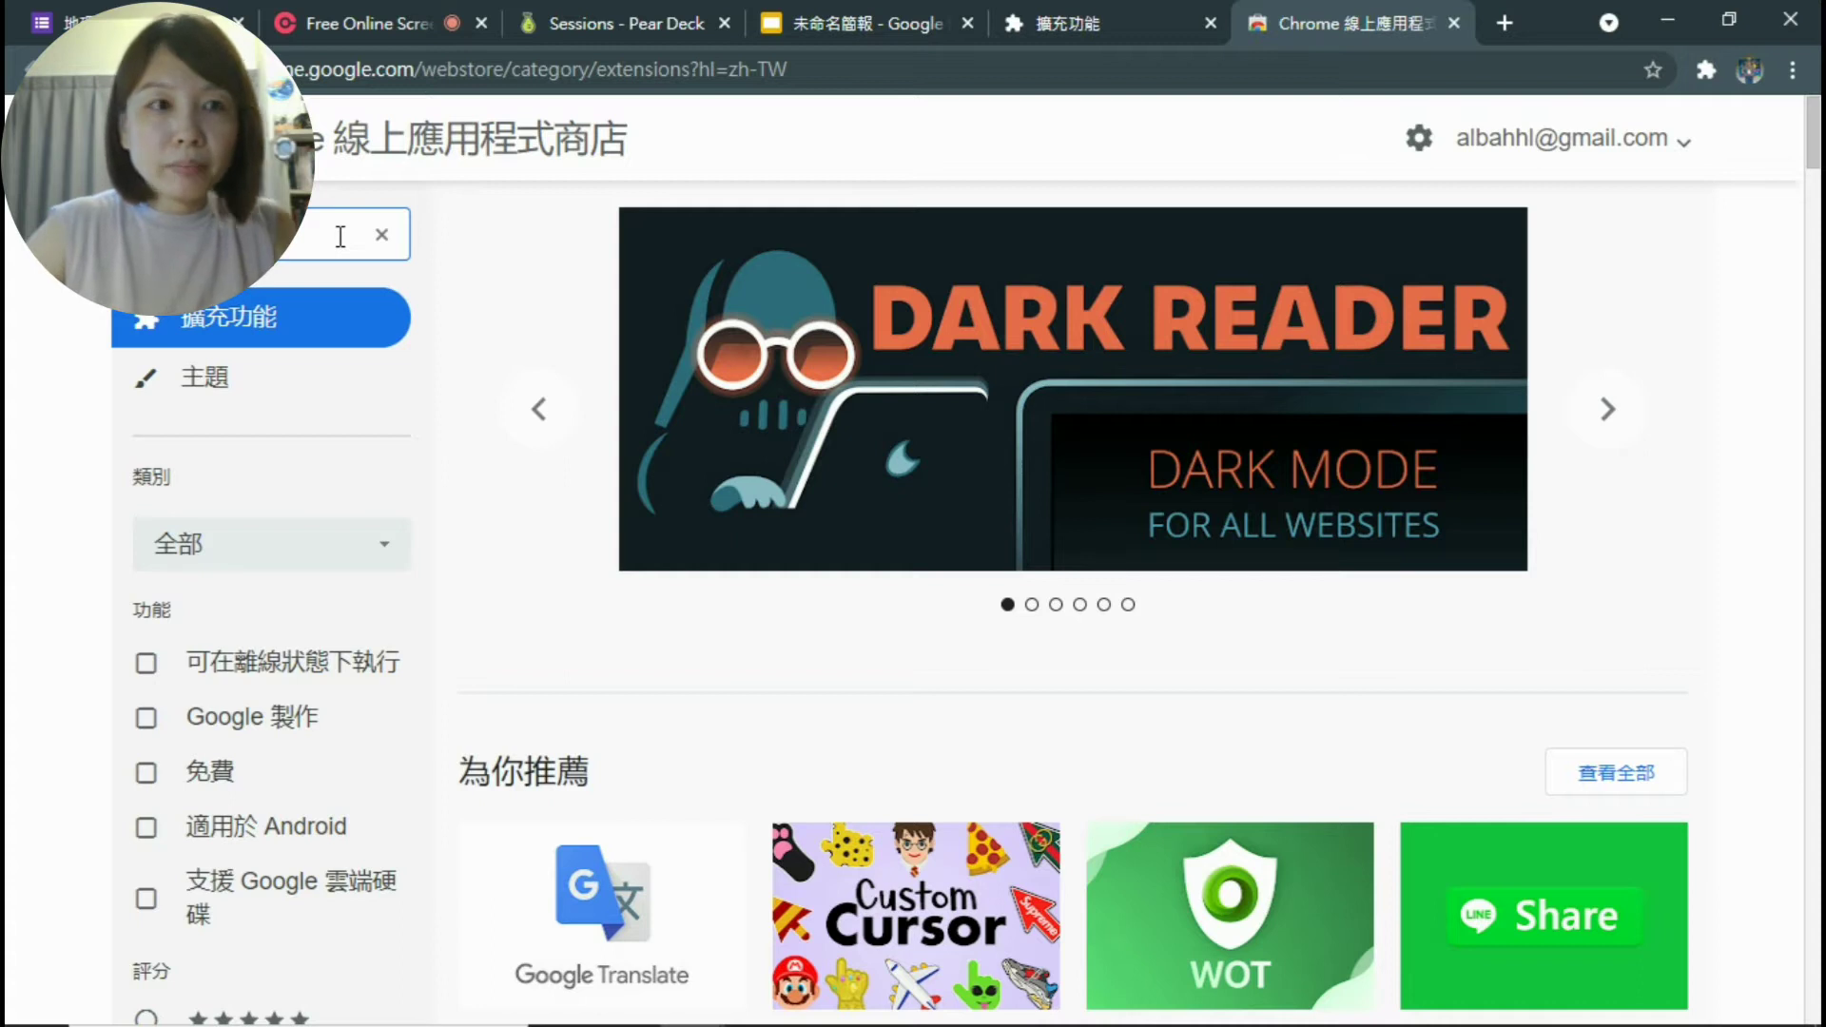
{"action": "type", "text": " d"}
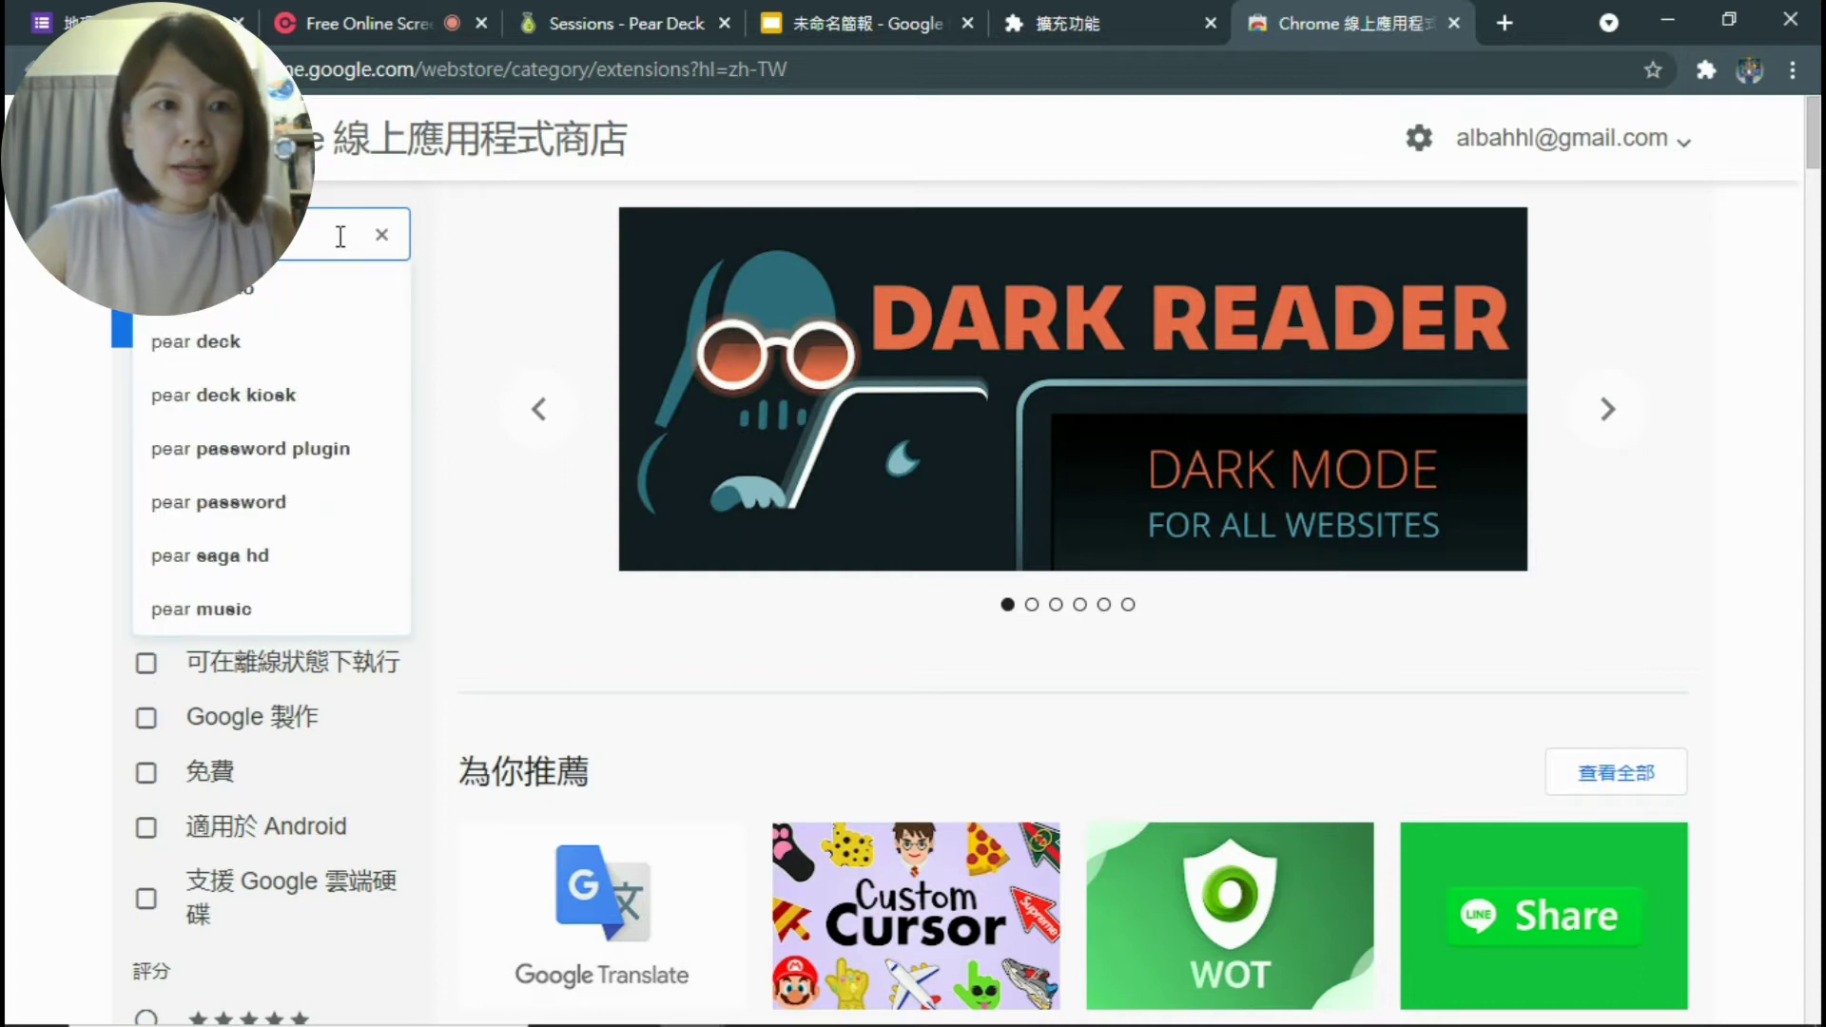
{"action": "type", "text": "eck"}
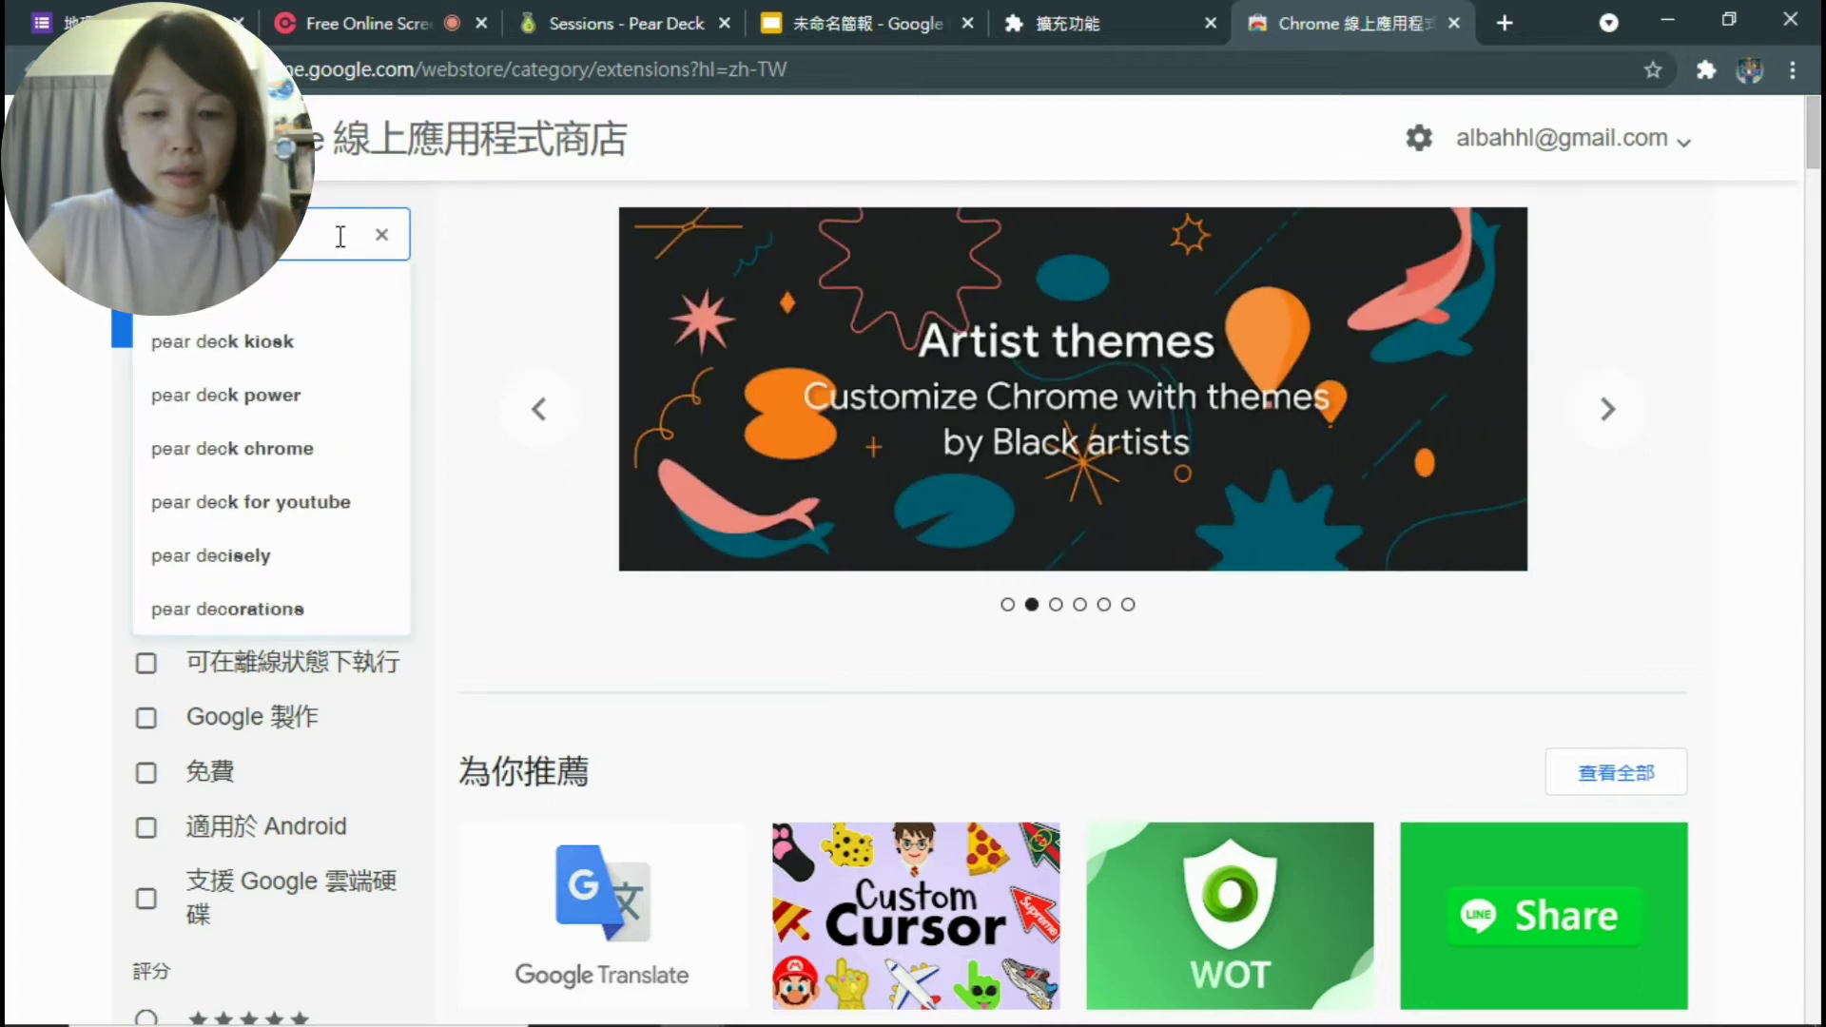
{"action": "key", "text": "Return"}
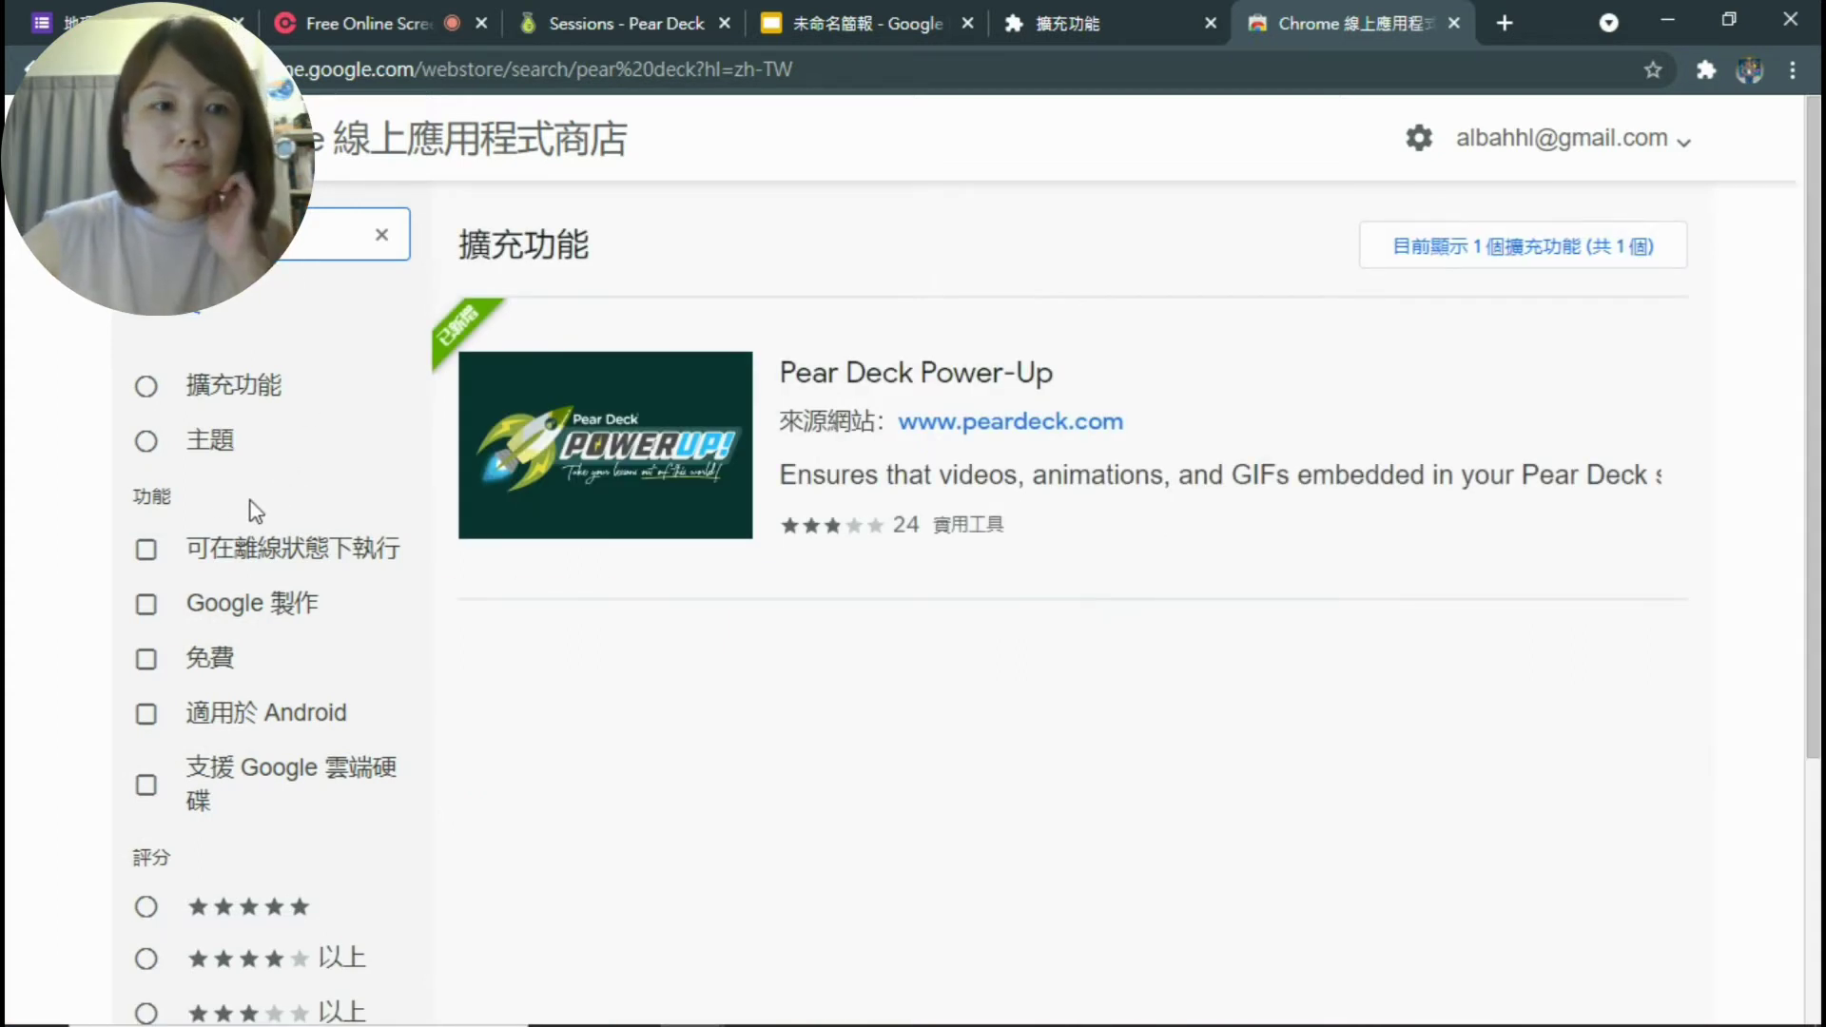
{"action": "left_click", "coordinate": [201, 393]}
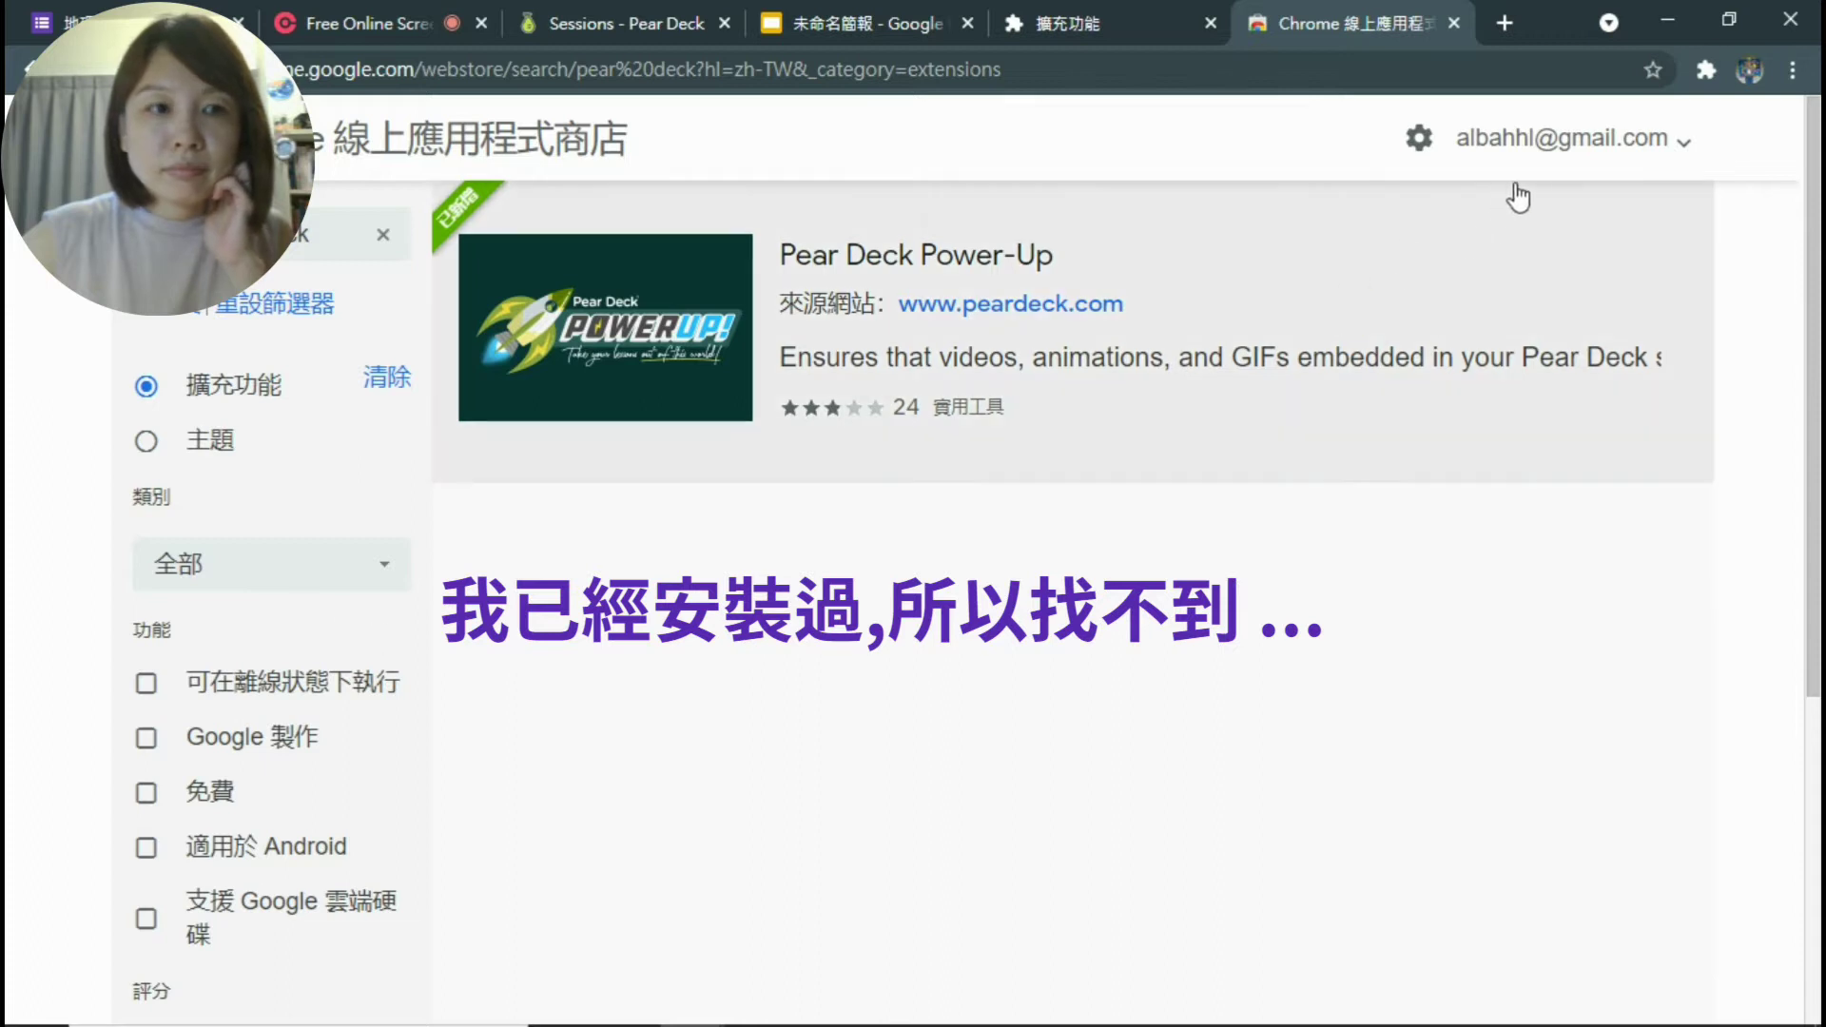
- Switch the web store to the school account and recheck the Pear Deck extension results
{"action": "left_click", "coordinate": [1683, 143]}
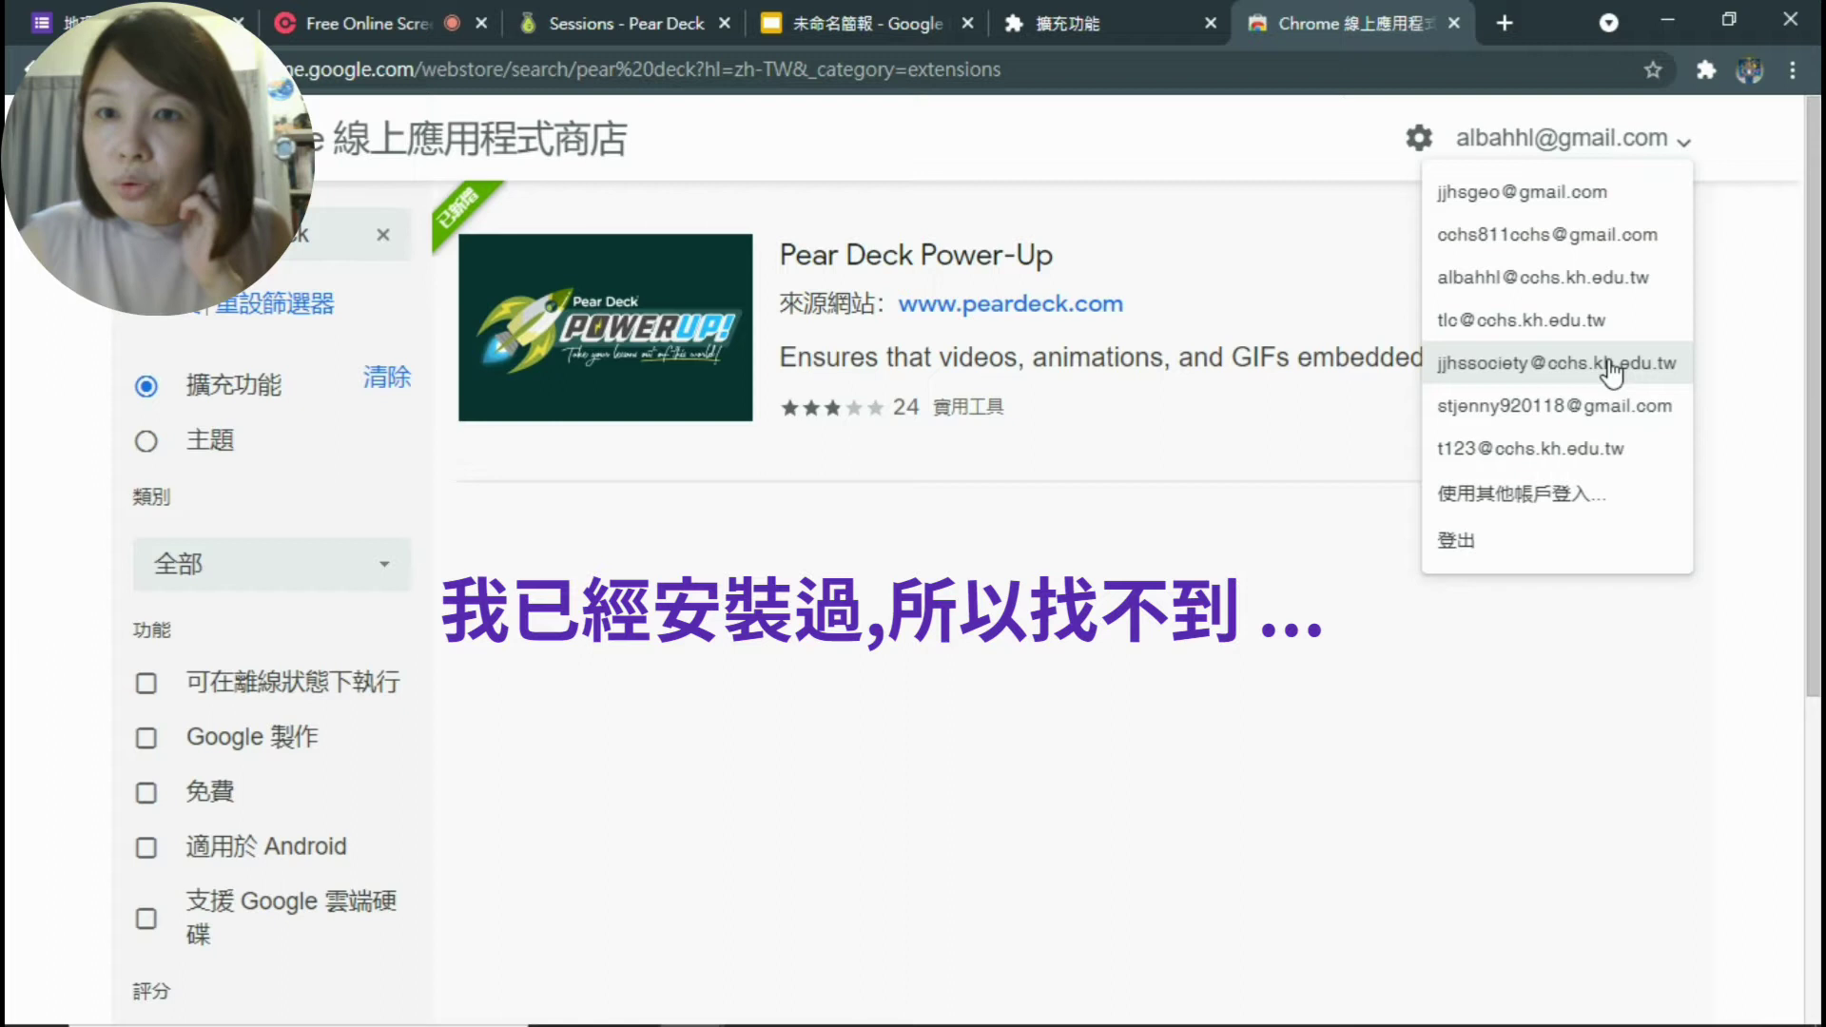
{"action": "left_click", "coordinate": [1610, 285]}
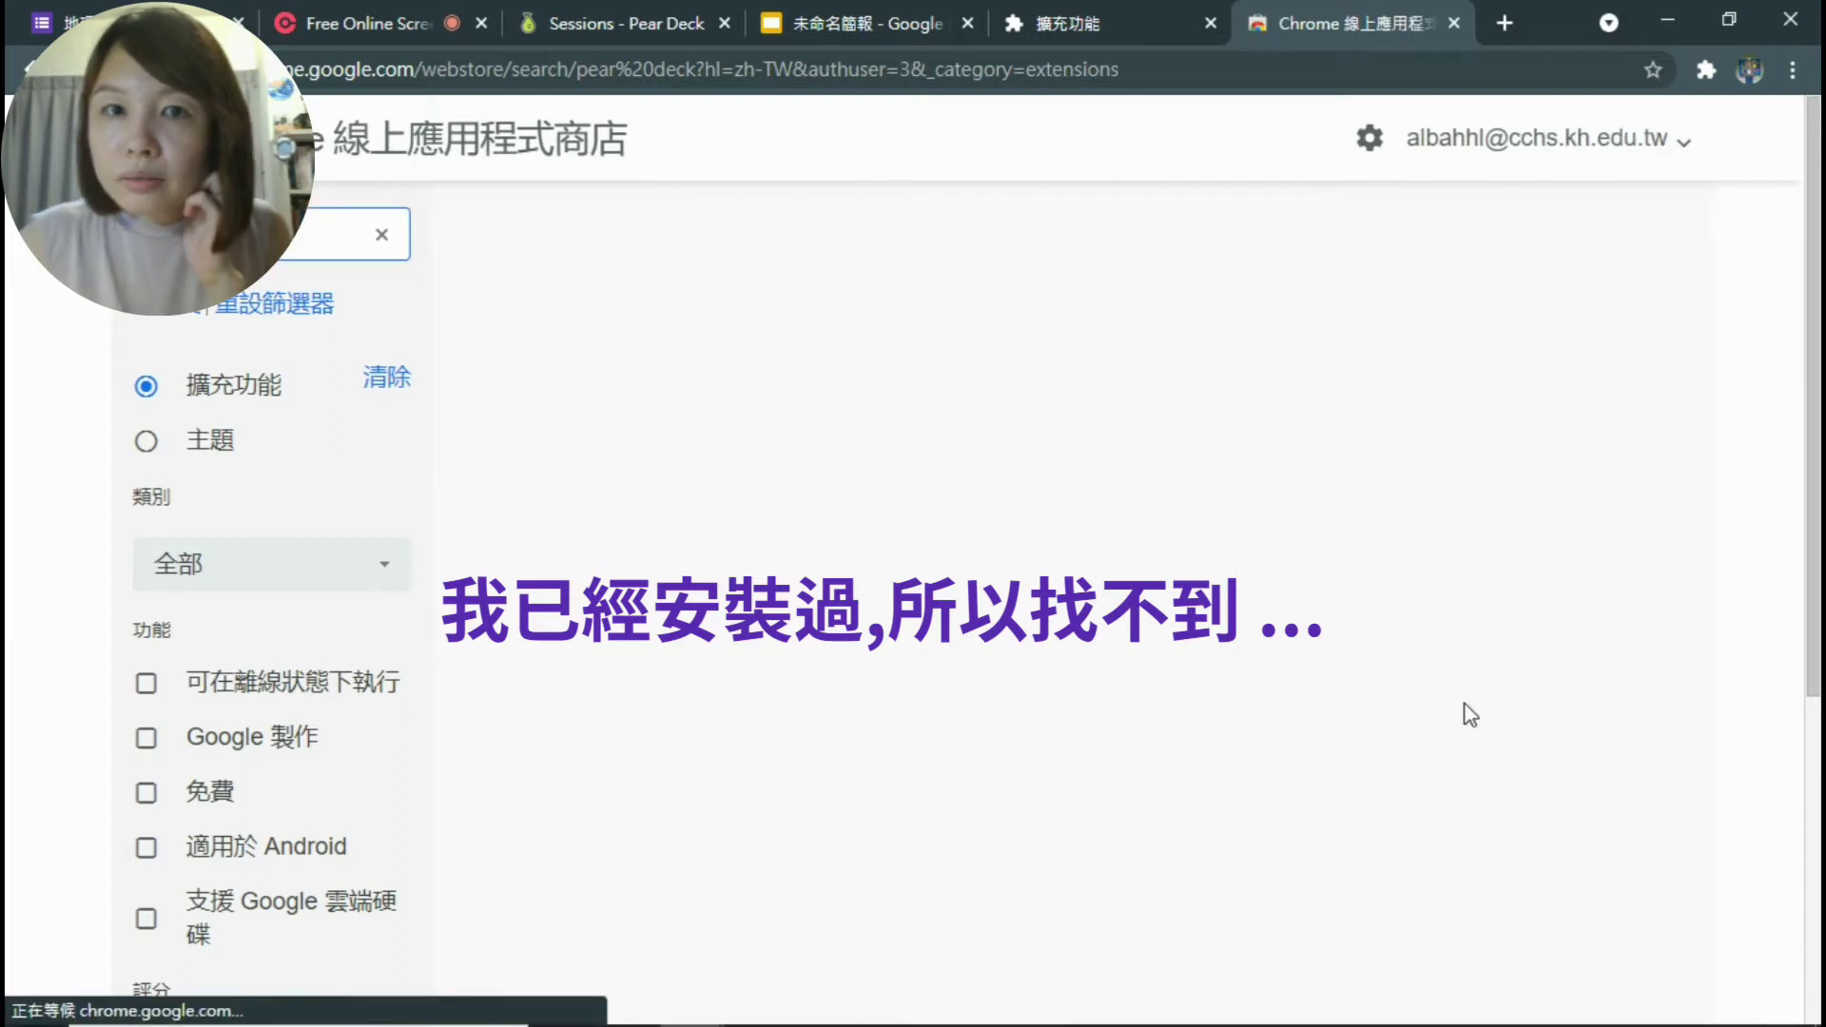
{"action": "left_click", "coordinate": [196, 442]}
{"action": "left_click", "coordinate": [221, 411]}
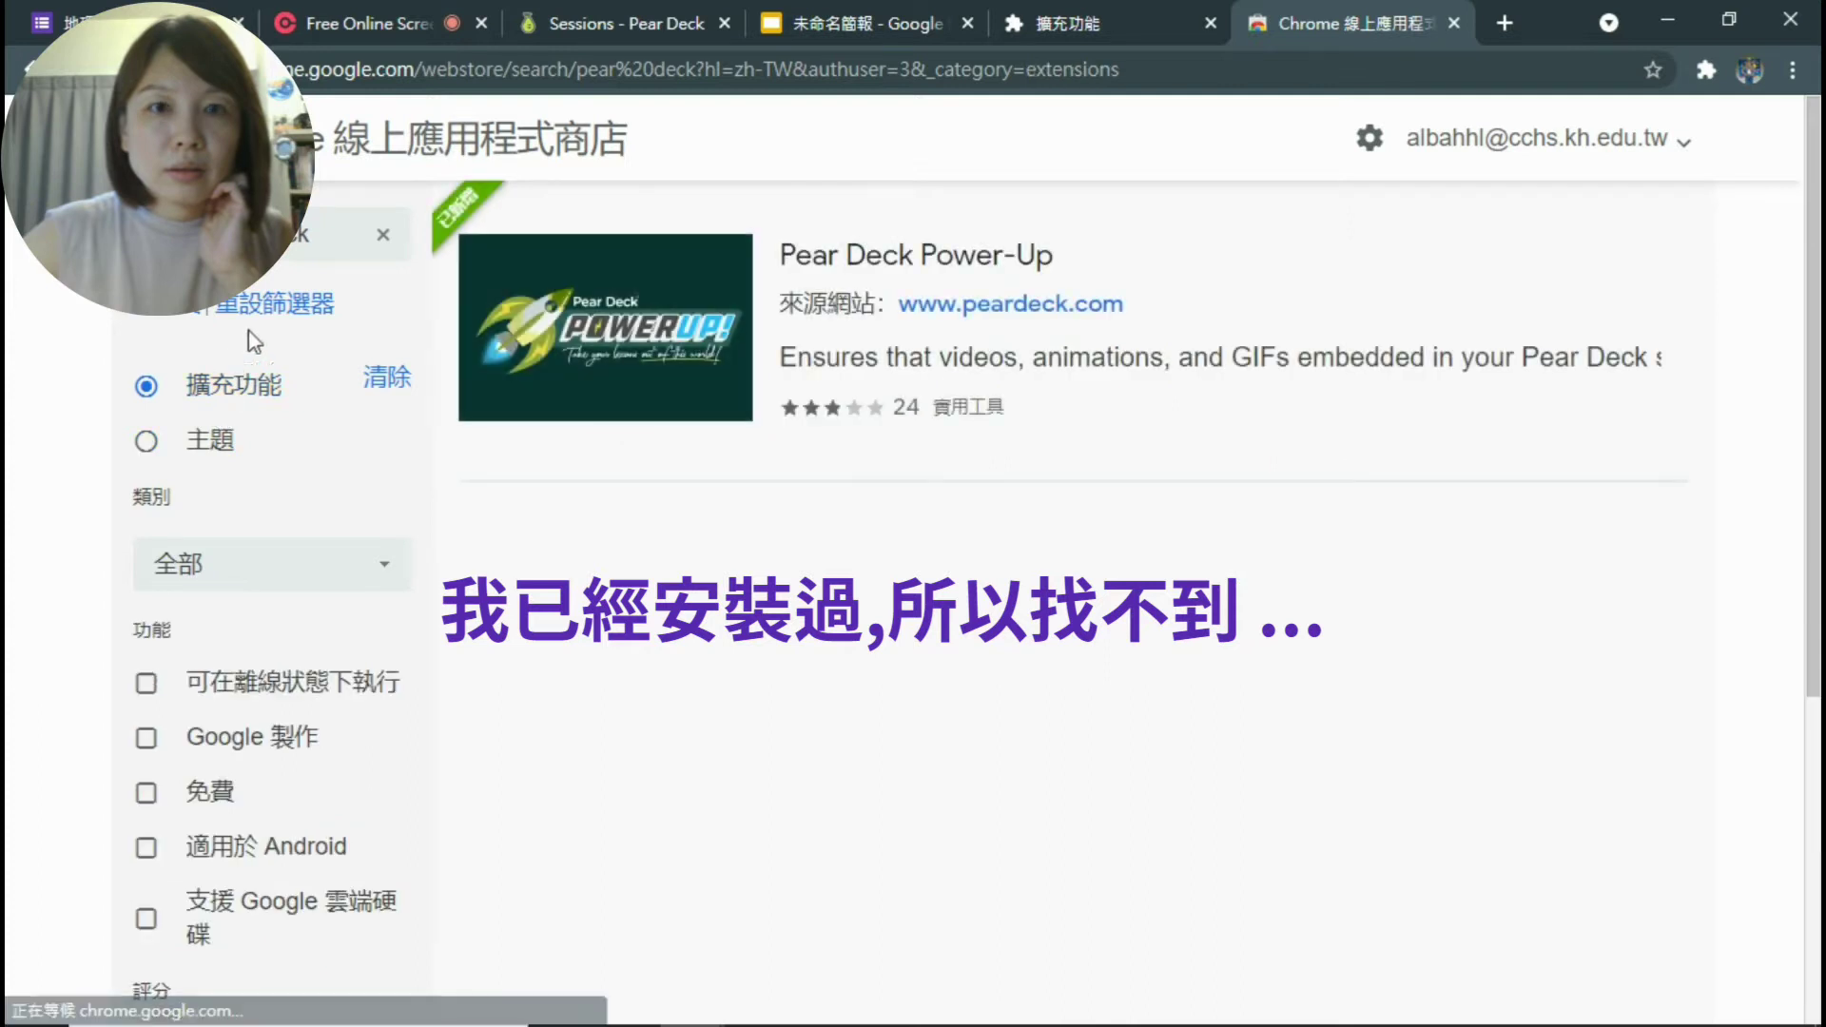
{"action": "scroll", "coordinate": [244, 375], "scroll_direction": "down", "scroll_amount": 5}
{"action": "scroll", "coordinate": [350, 382], "scroll_direction": "up", "scroll_amount": 5}
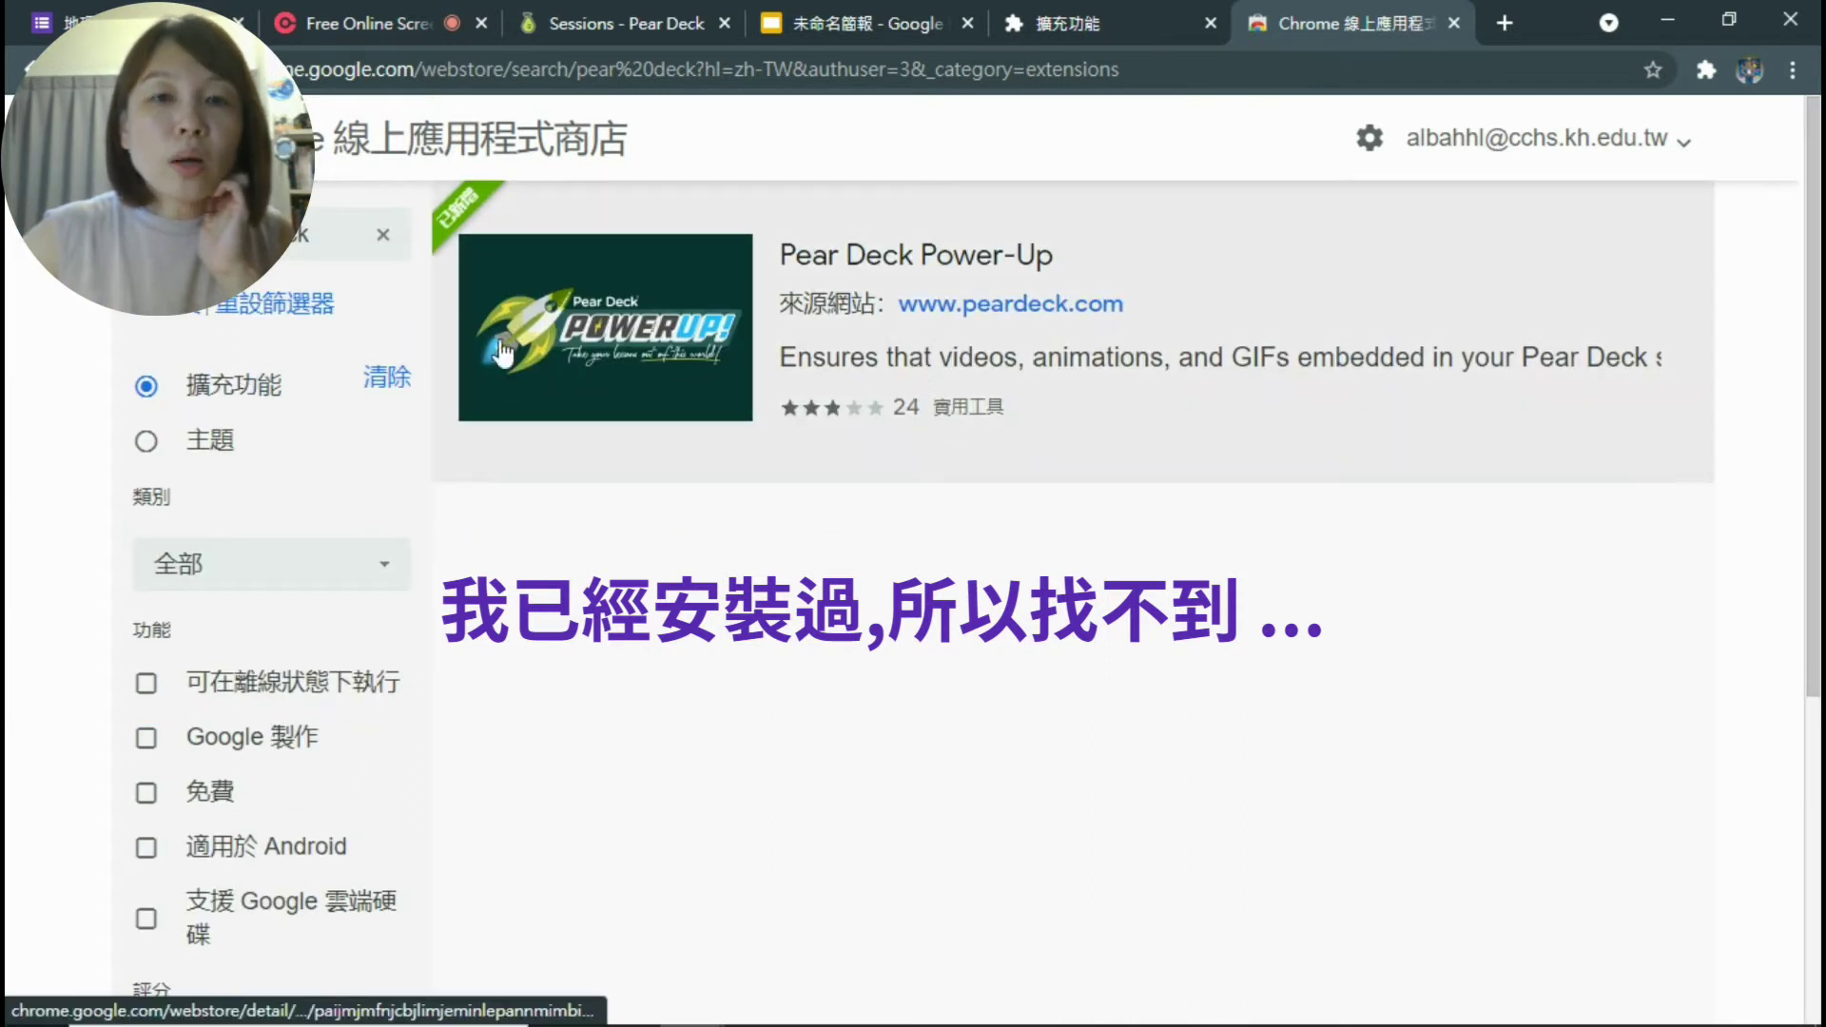
- Return to the installed extensions page and look for Pear Deck Power-Up
{"action": "left_click", "coordinate": [1109, 5]}
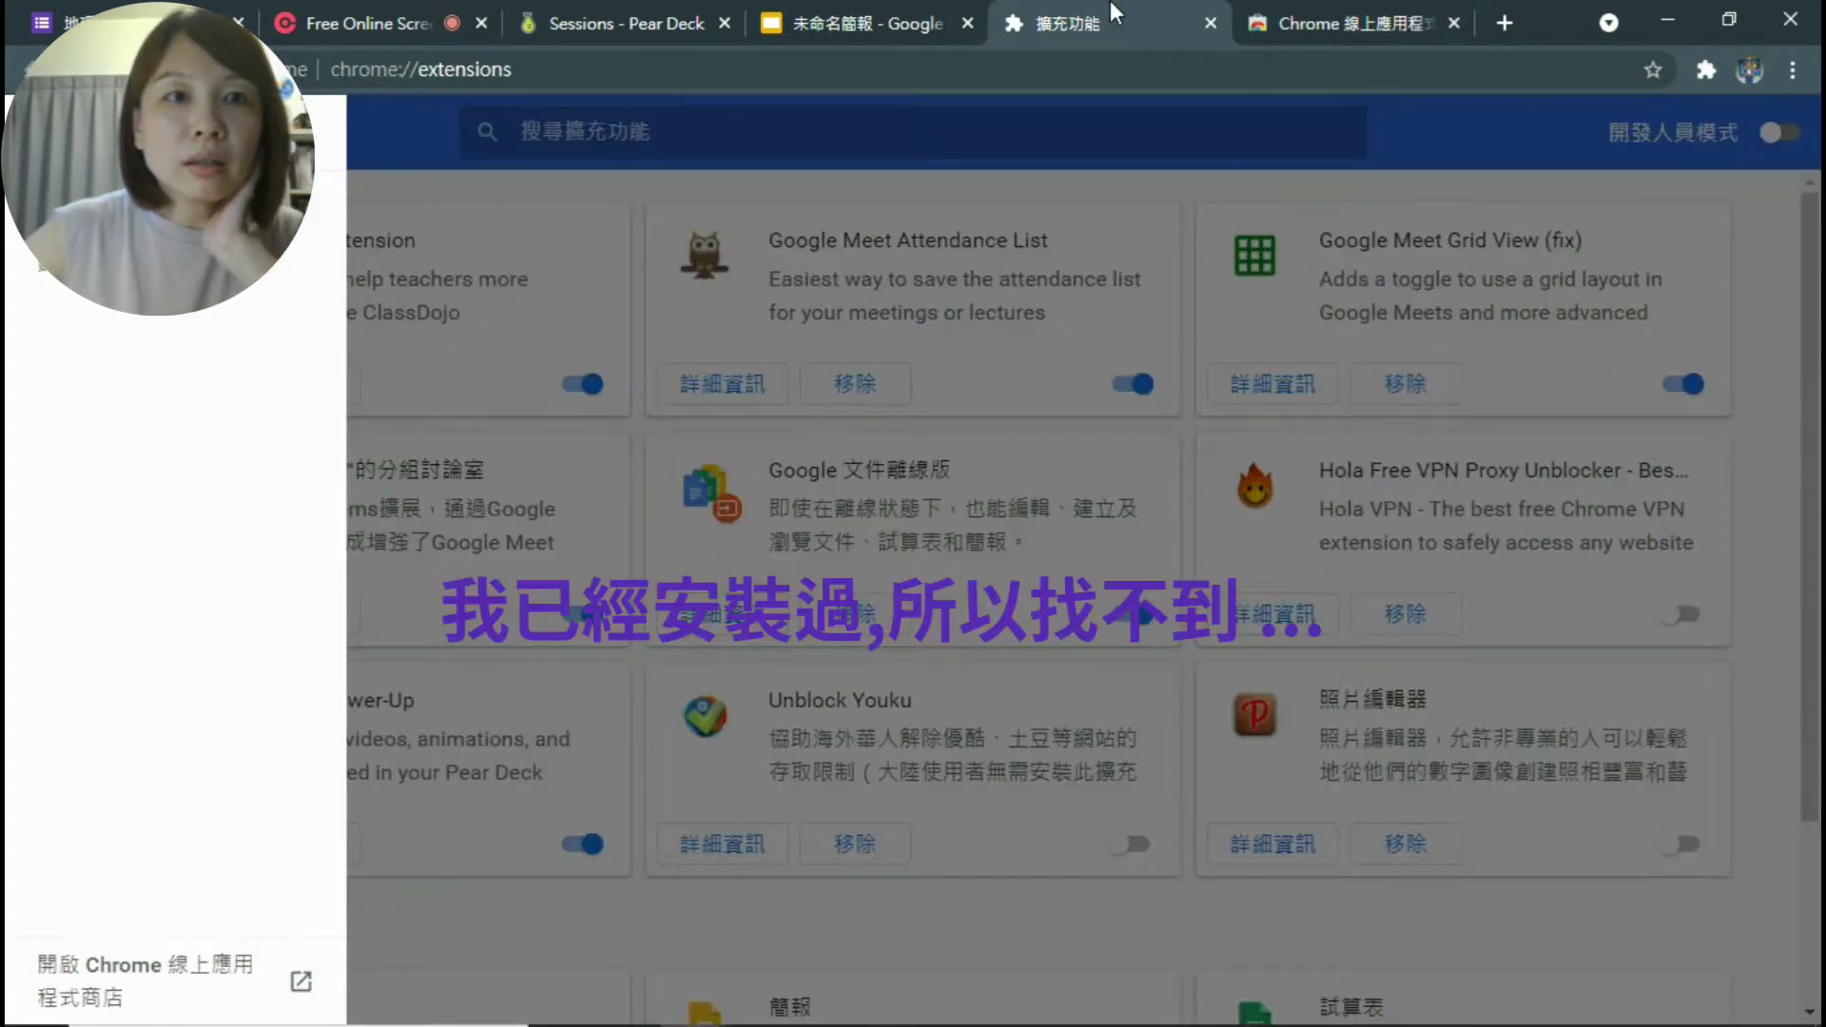
{"action": "left_click", "coordinate": [453, 914]}
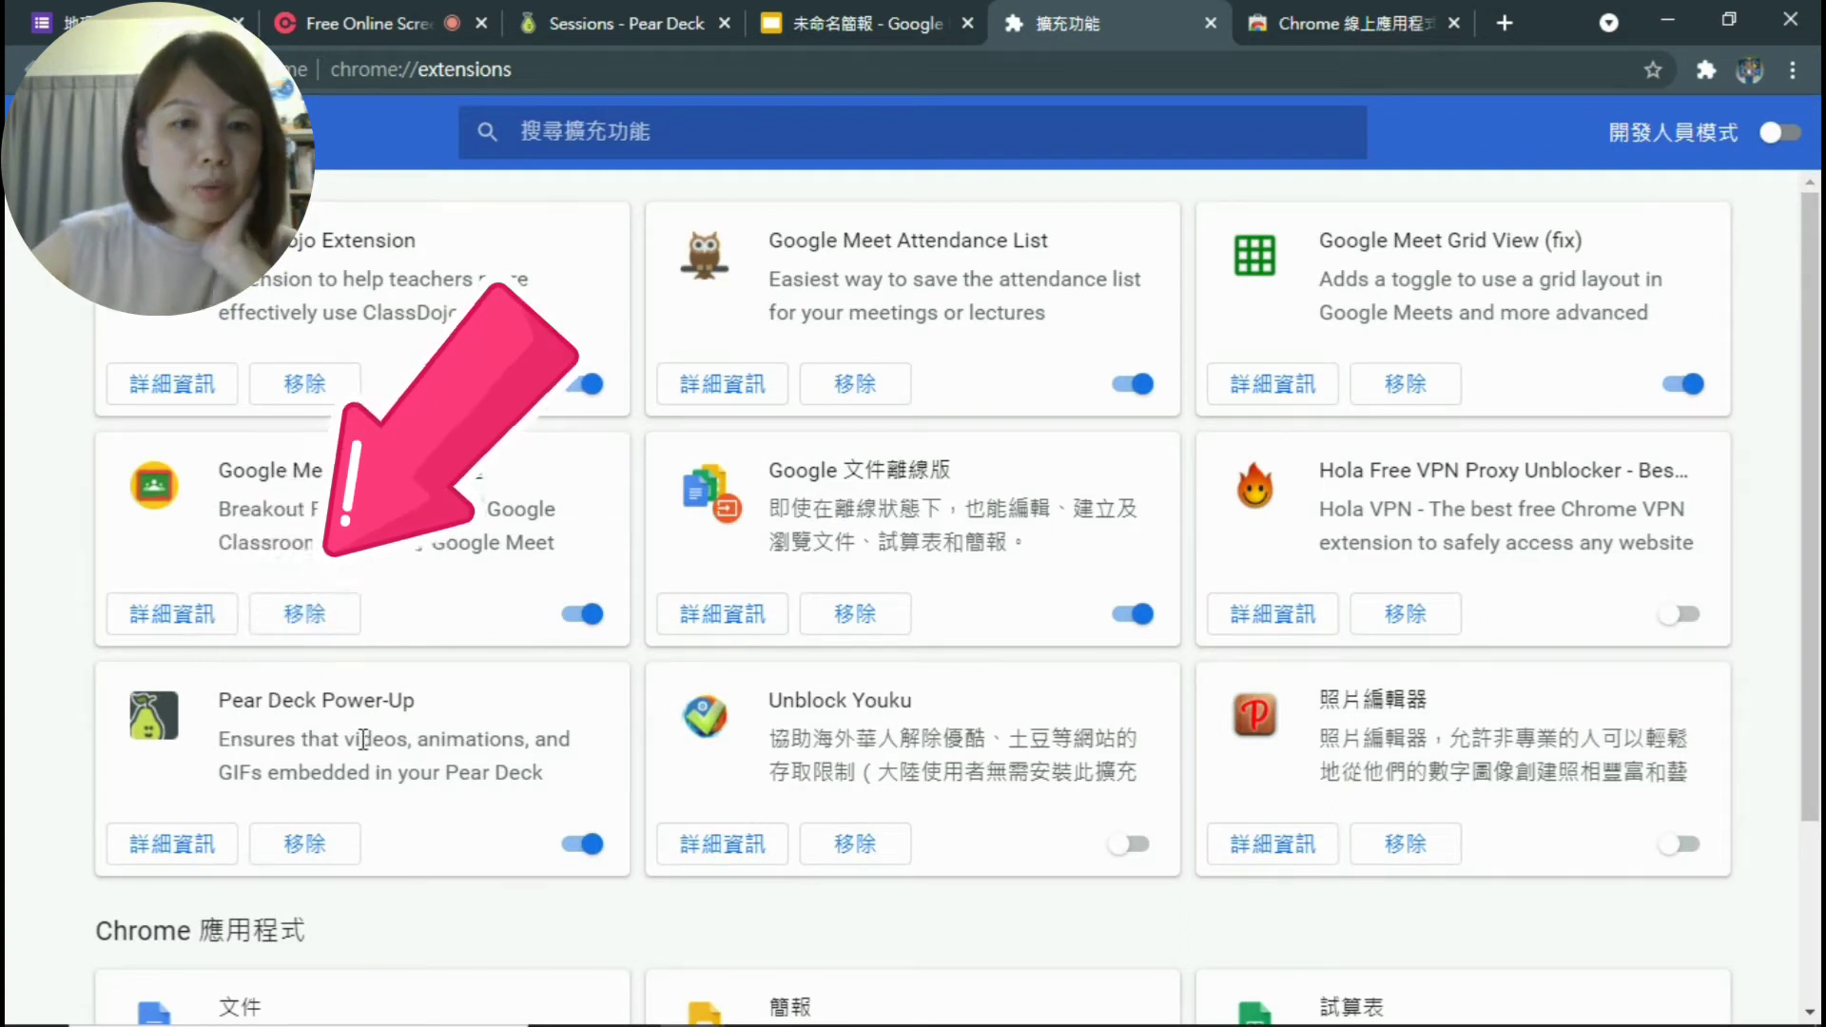
- Return to the untitled presentation and open the Pear Deck for Google Slides add-on
{"action": "left_click", "coordinate": [856, 17]}
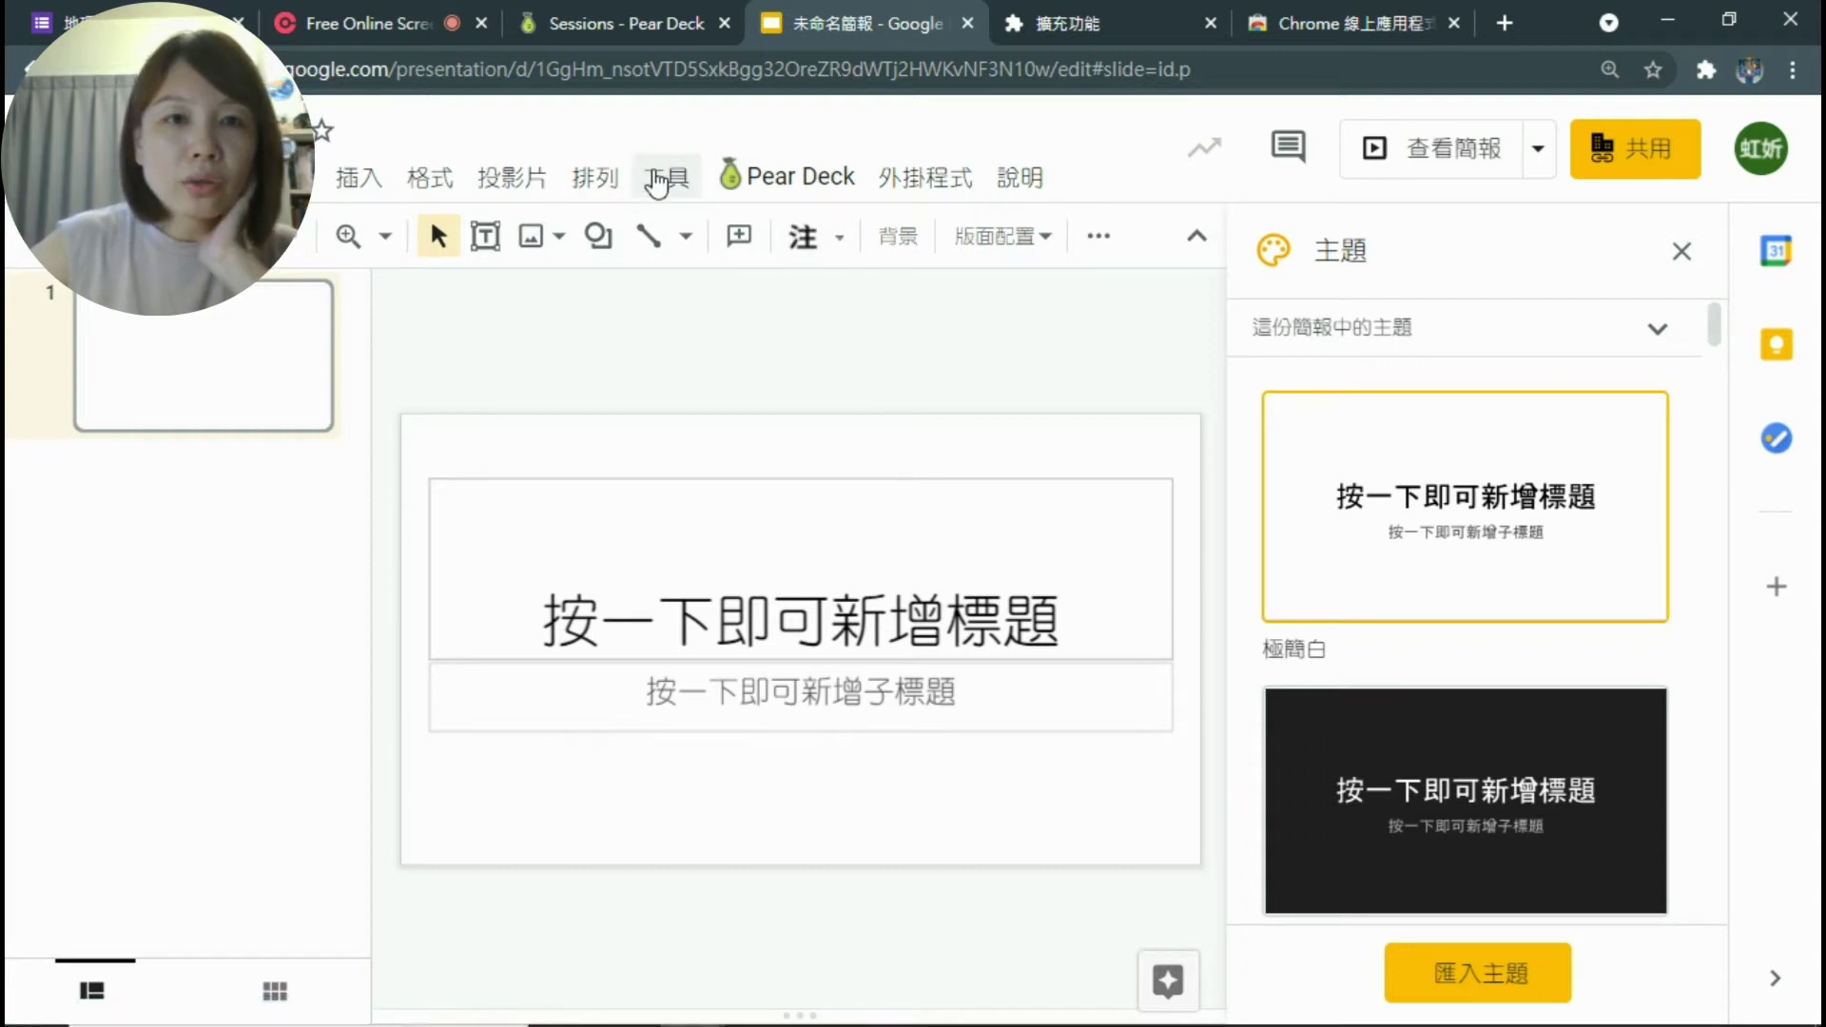
{"action": "left_click", "coordinate": [655, 177]}
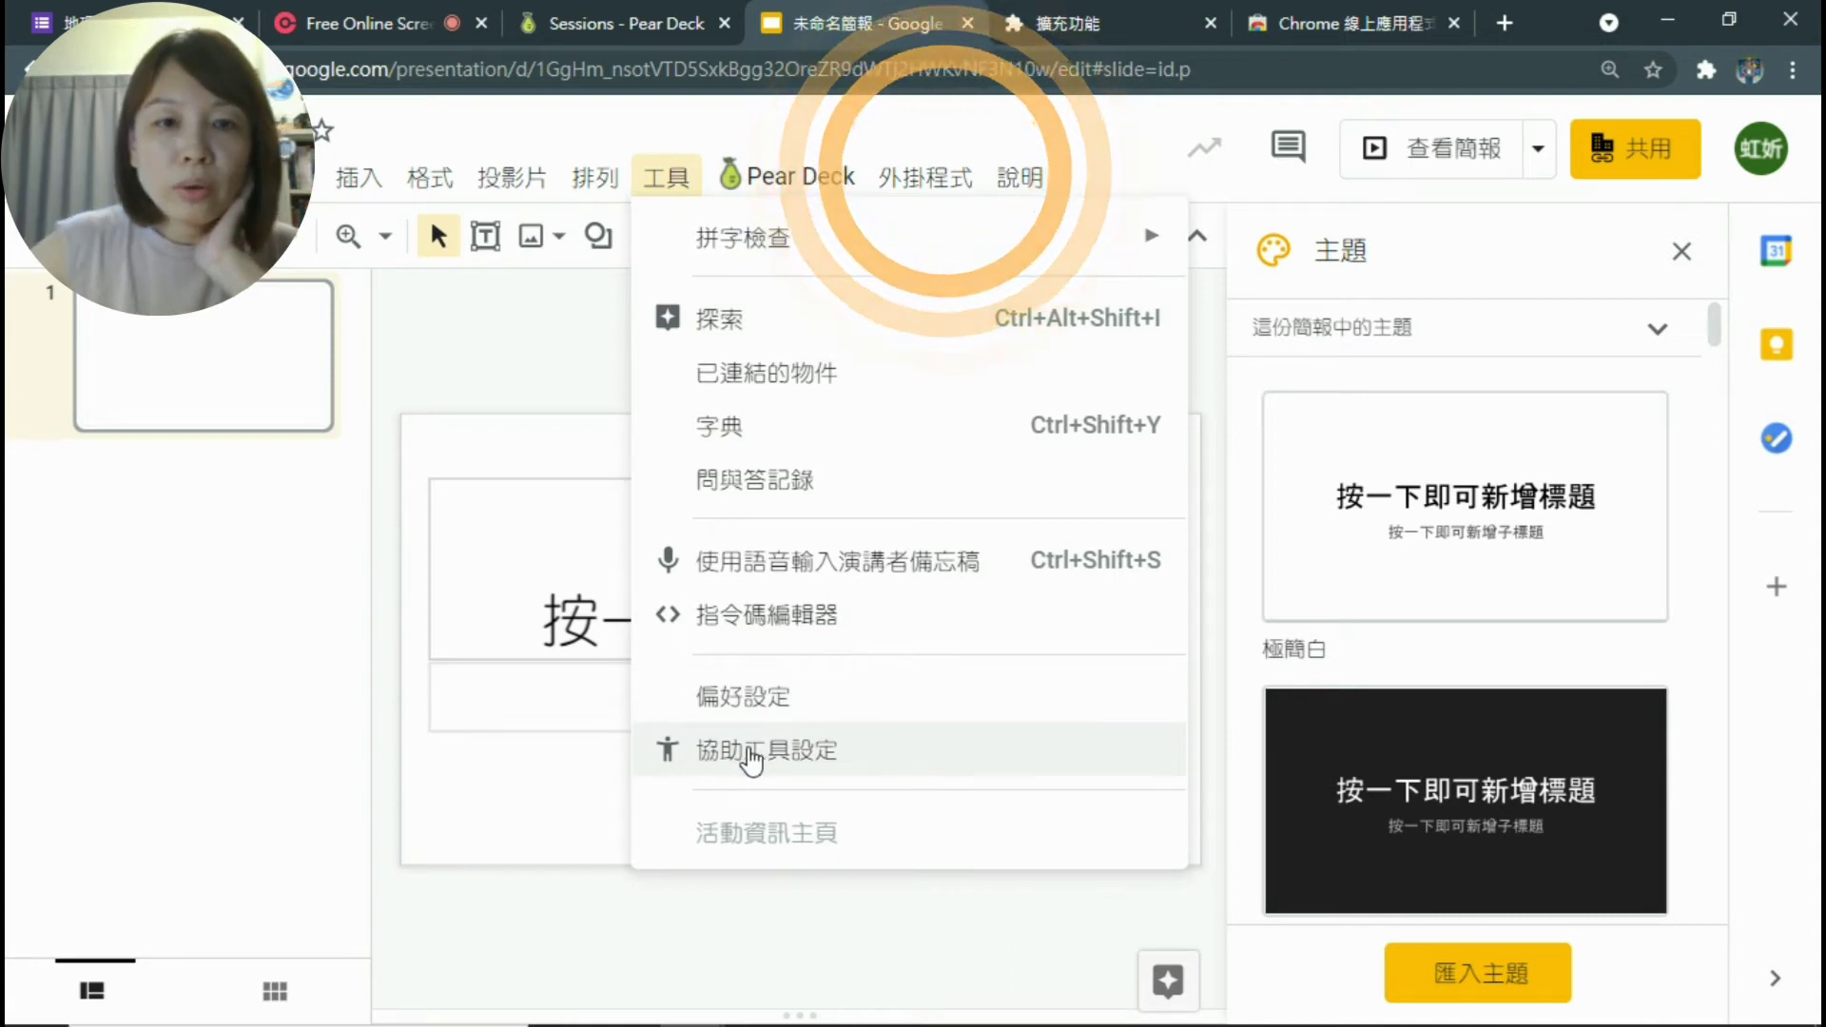
{"action": "left_click", "coordinate": [926, 177]}
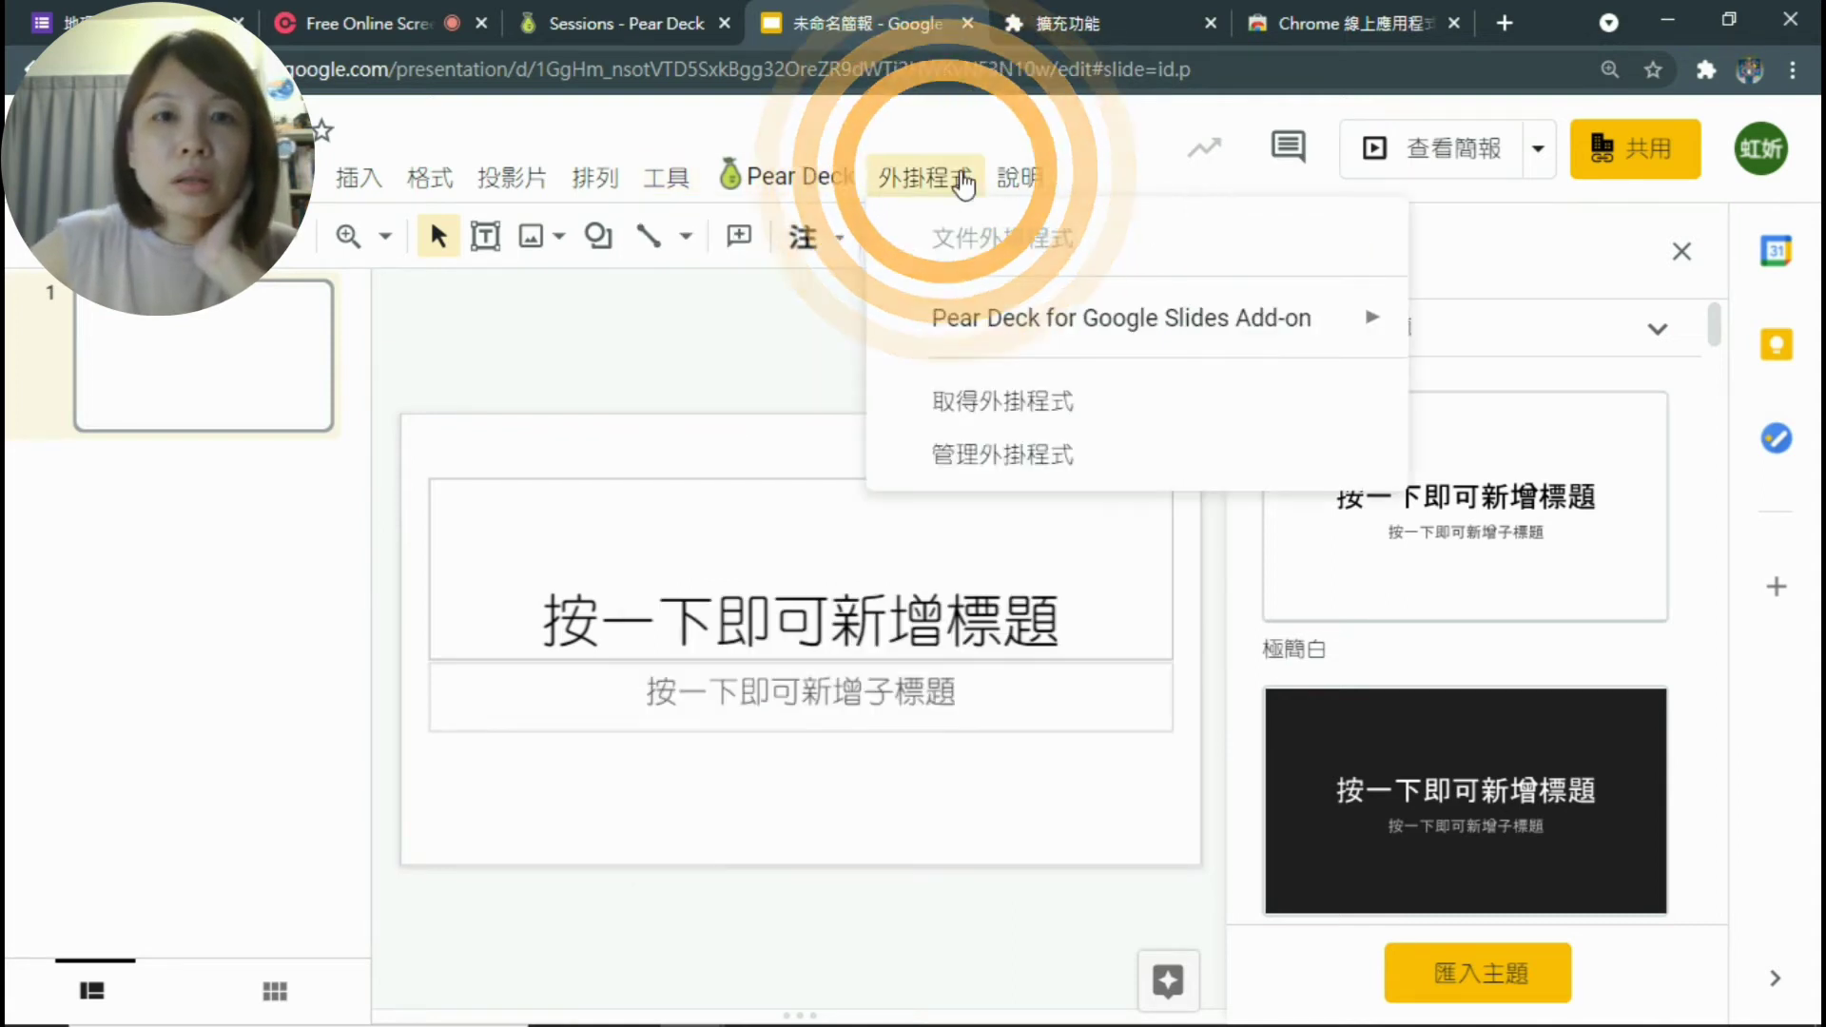
{"action": "mouse_move", "coordinate": [1047, 350]}
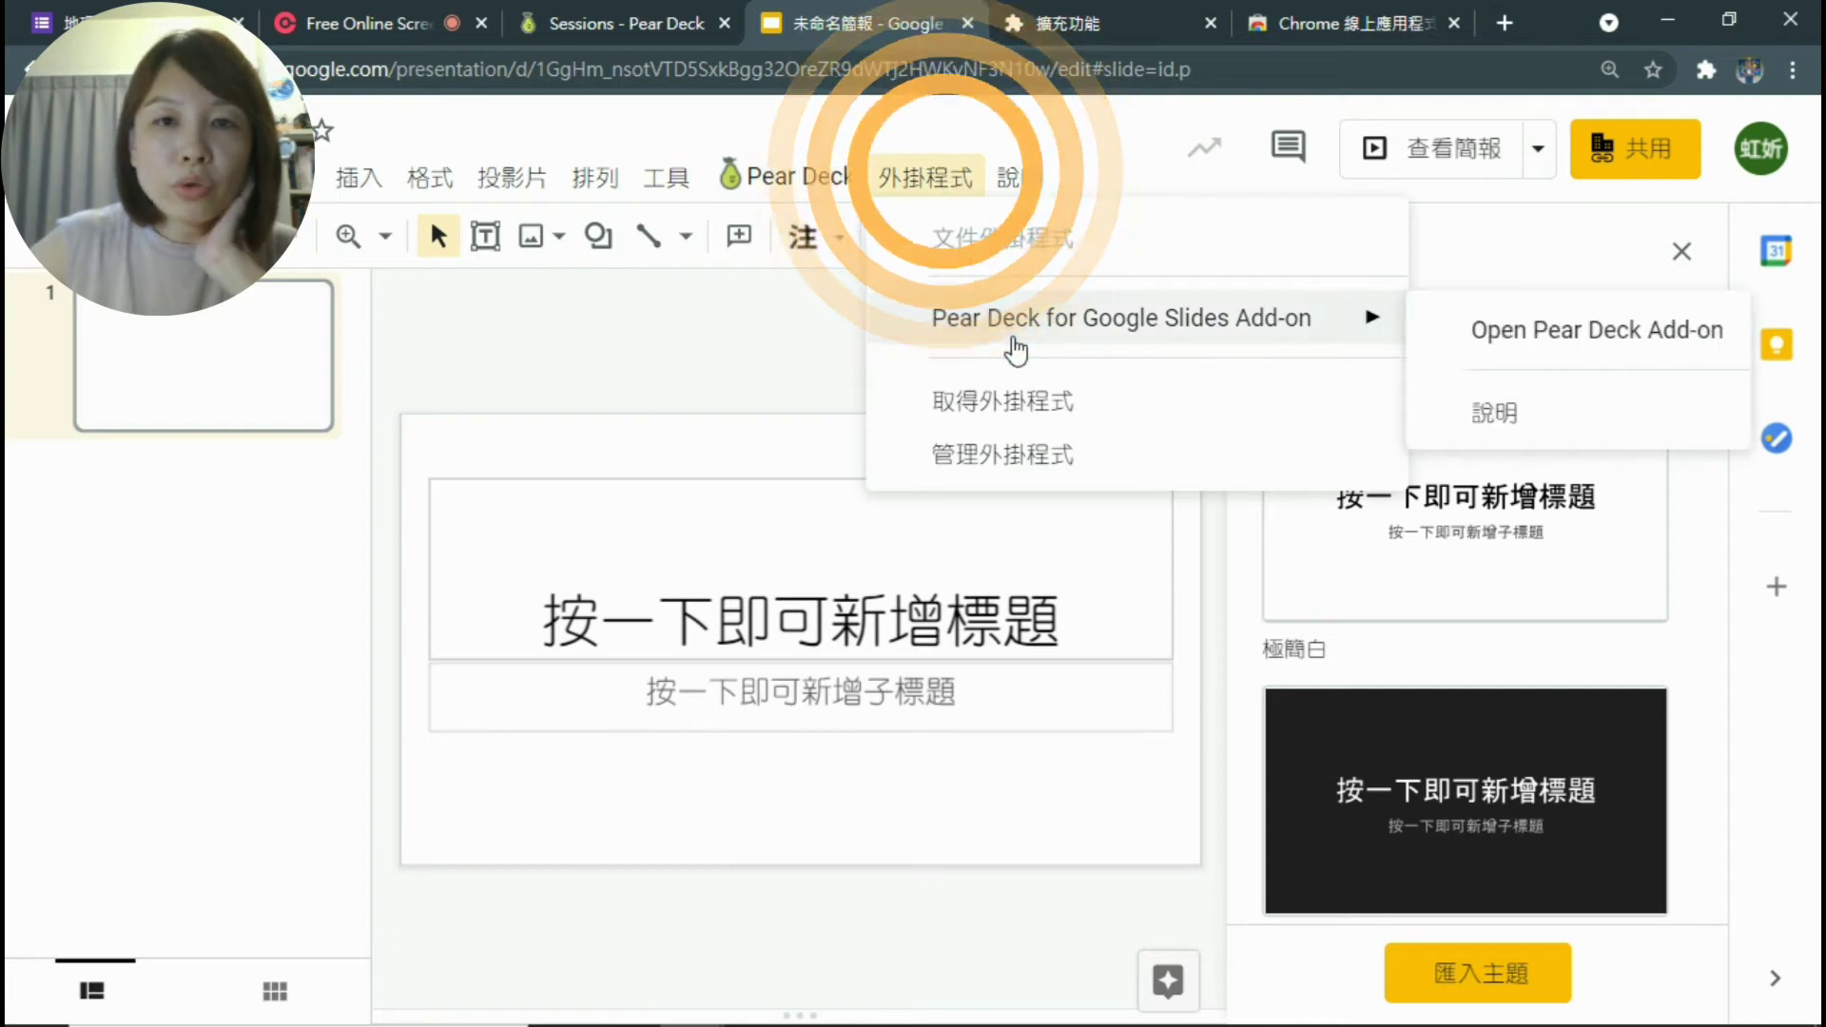
{"action": "left_click", "coordinate": [1498, 339]}
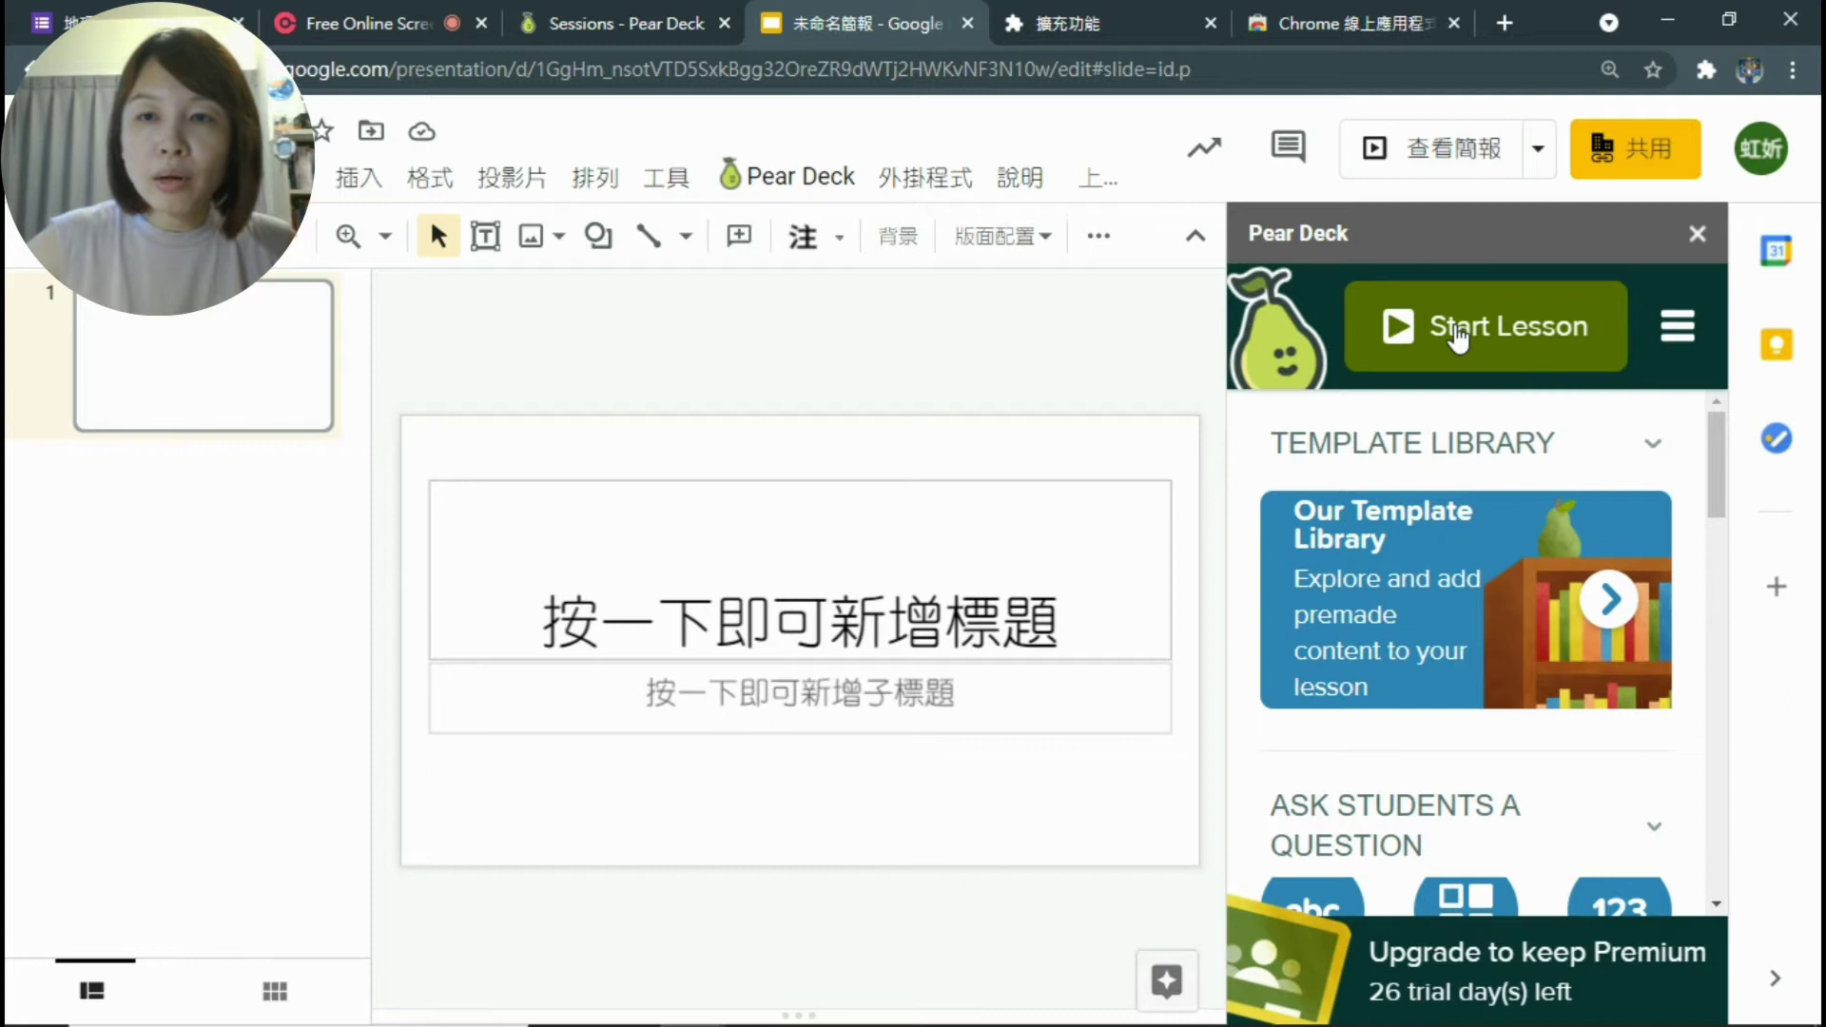
- Review the Pear Deck add-on's template and question options, and open the Beginning of Lesson templates in Our Template Library
{"action": "scroll", "coordinate": [1432, 590], "scroll_direction": "down", "scroll_amount": 2}
{"action": "scroll", "coordinate": [1433, 590], "scroll_direction": "up", "scroll_amount": 2}
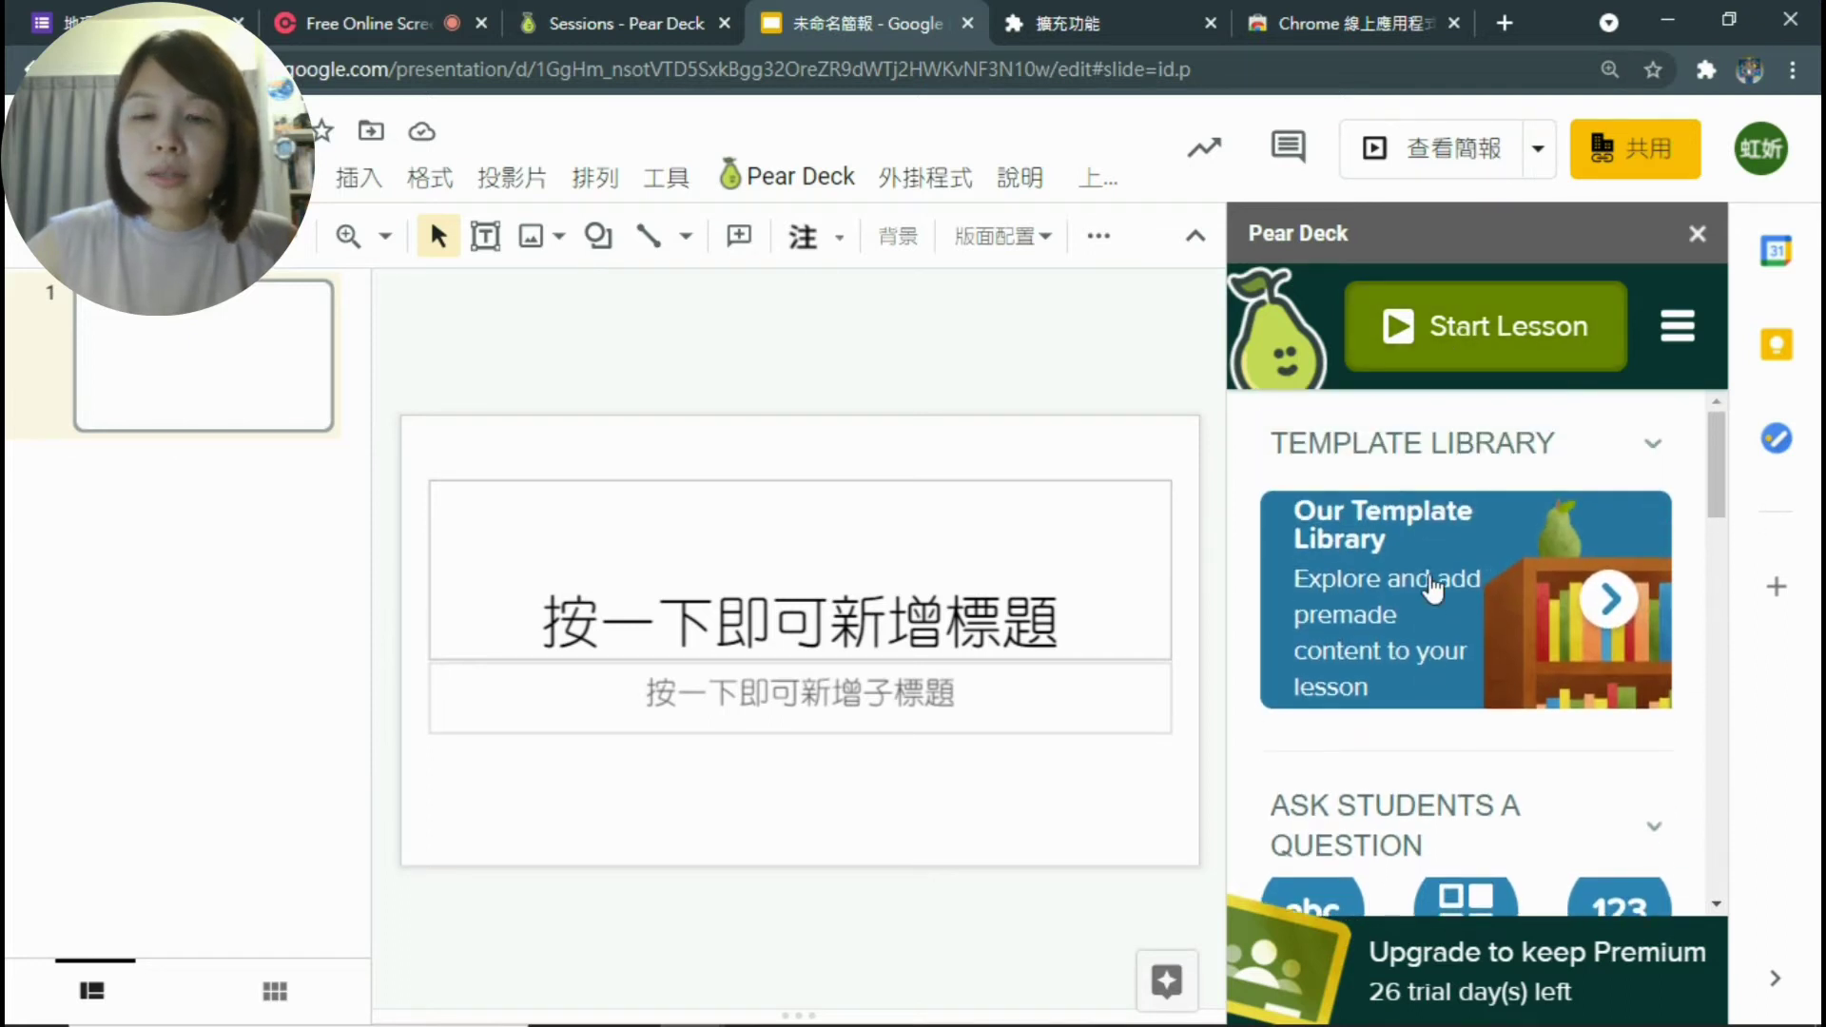
{"action": "scroll", "coordinate": [1432, 590], "scroll_direction": "down", "scroll_amount": 4}
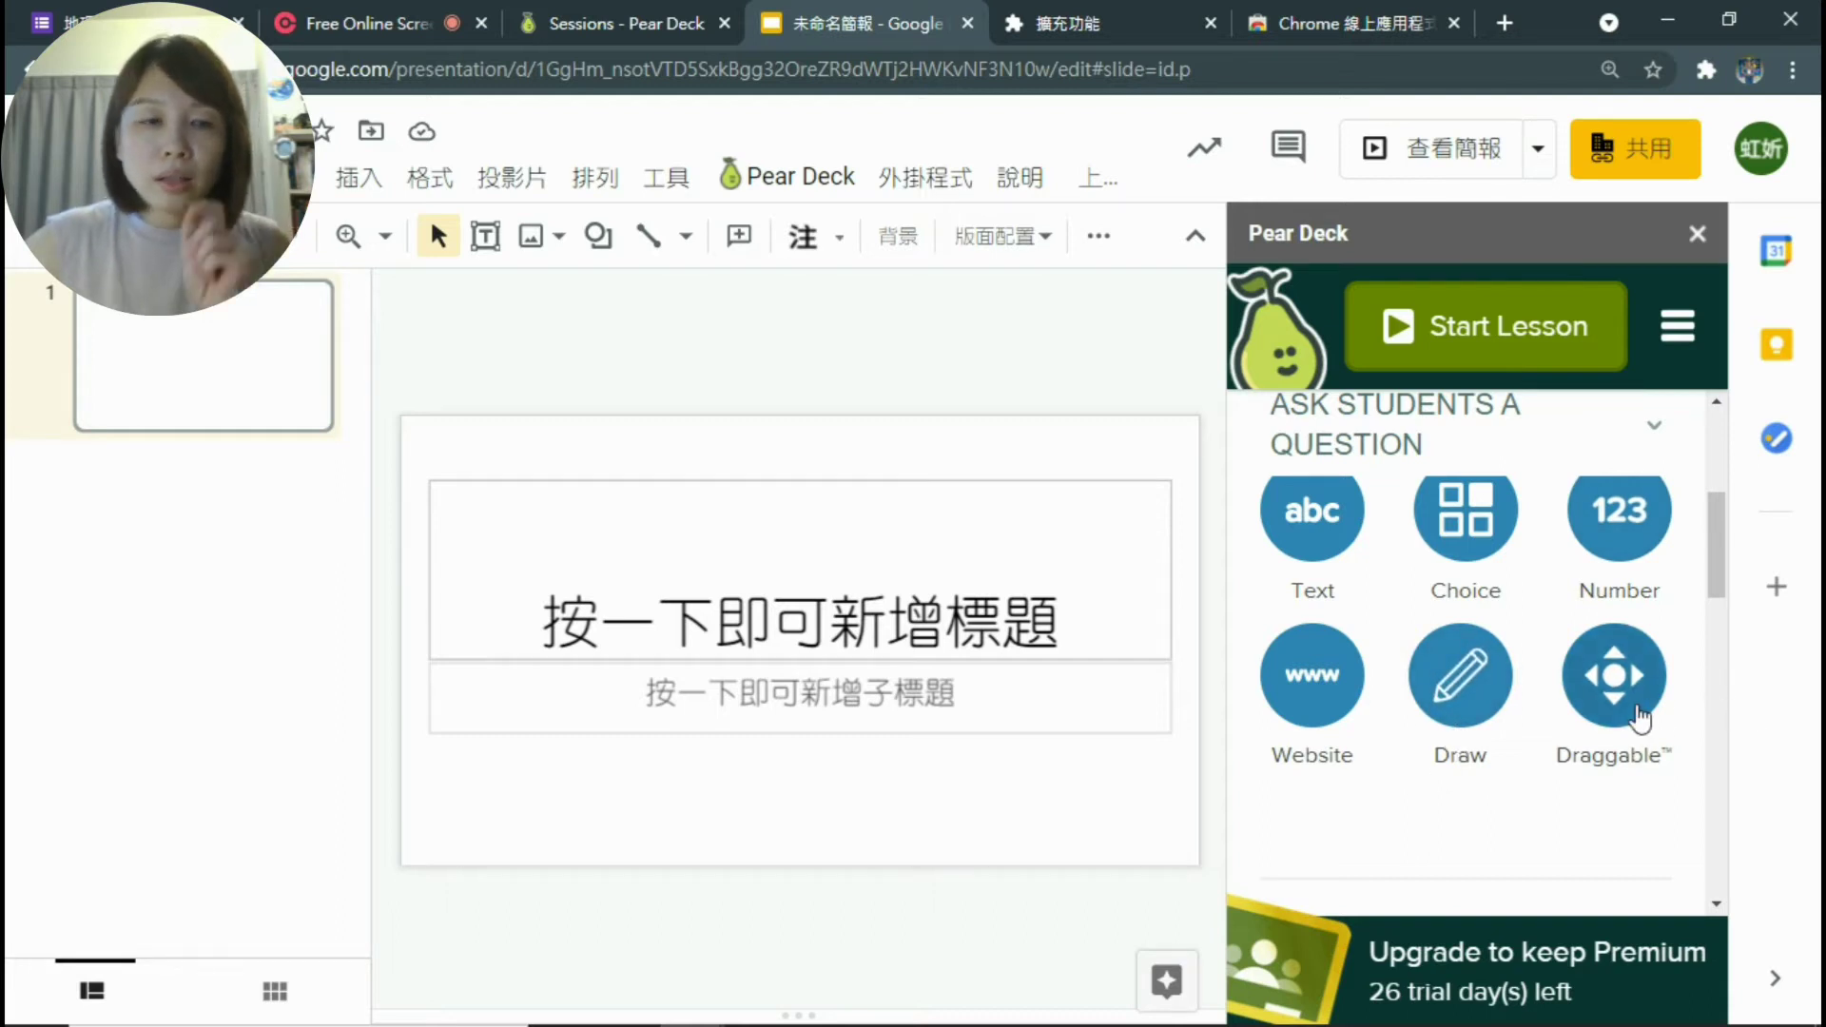
{"action": "scroll", "coordinate": [1639, 716], "scroll_direction": "up", "scroll_amount": 4}
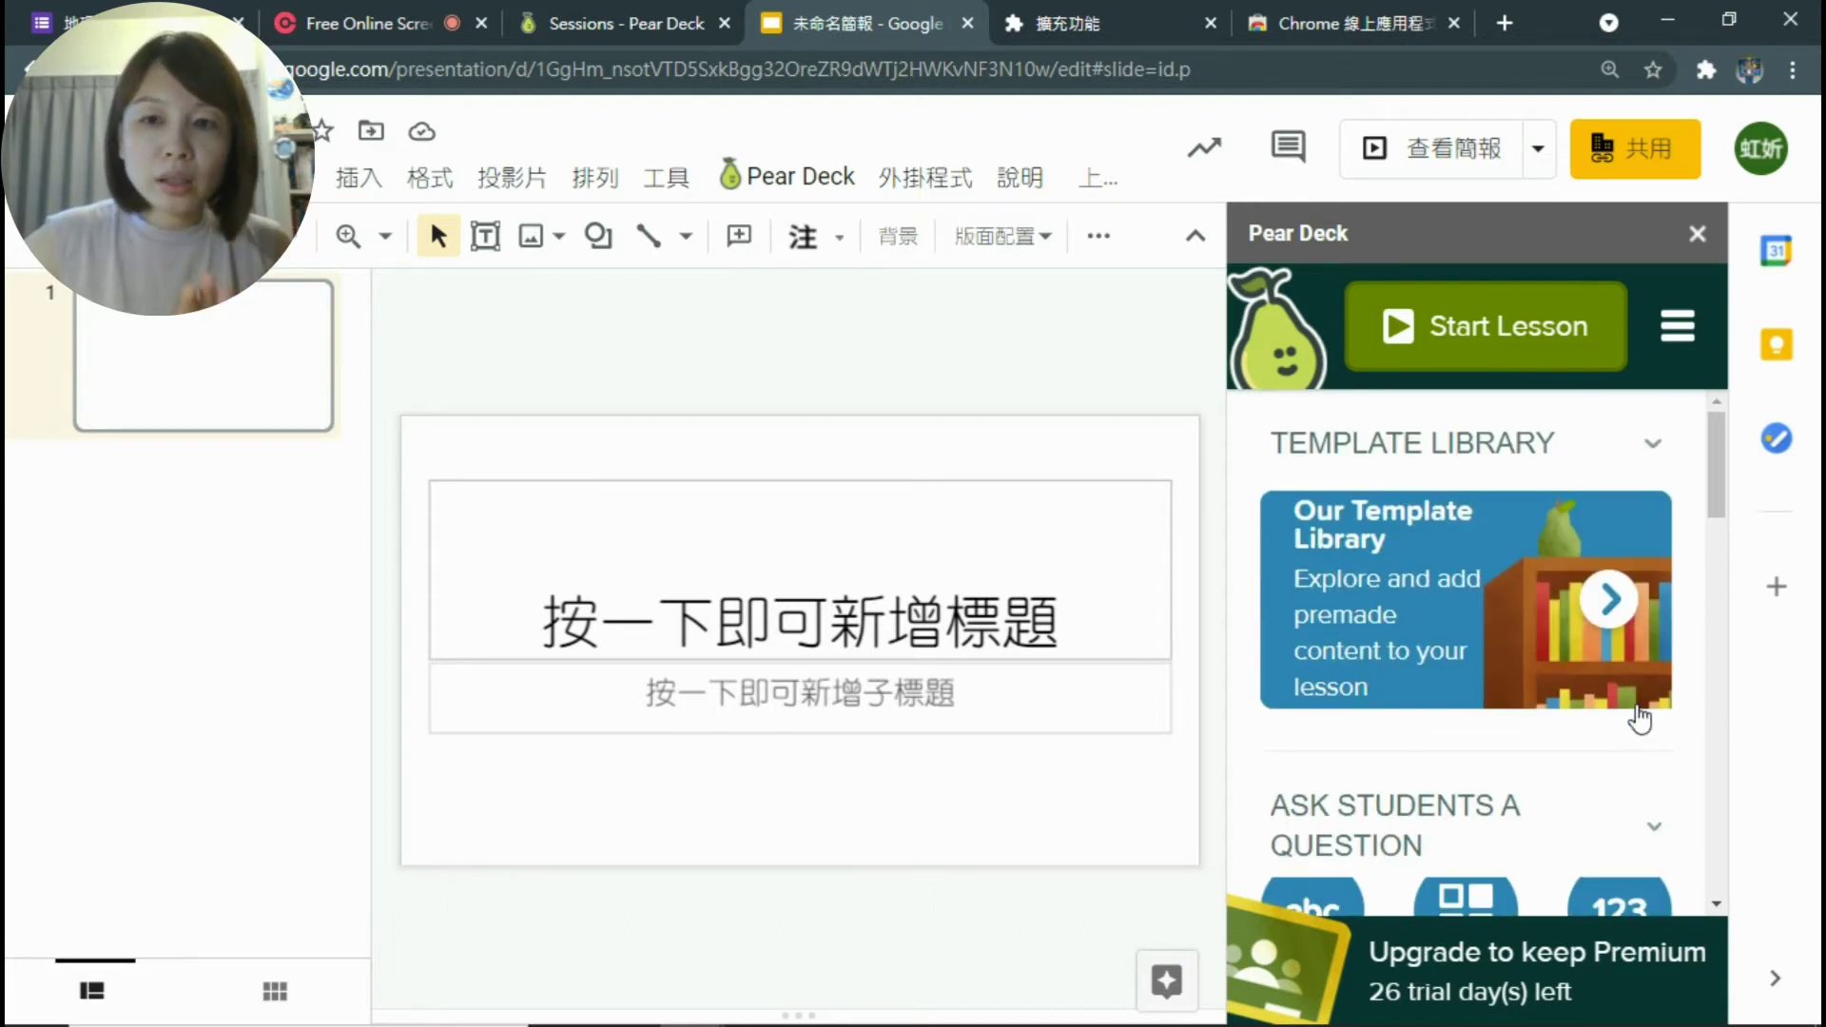
{"action": "left_click", "coordinate": [1612, 601]}
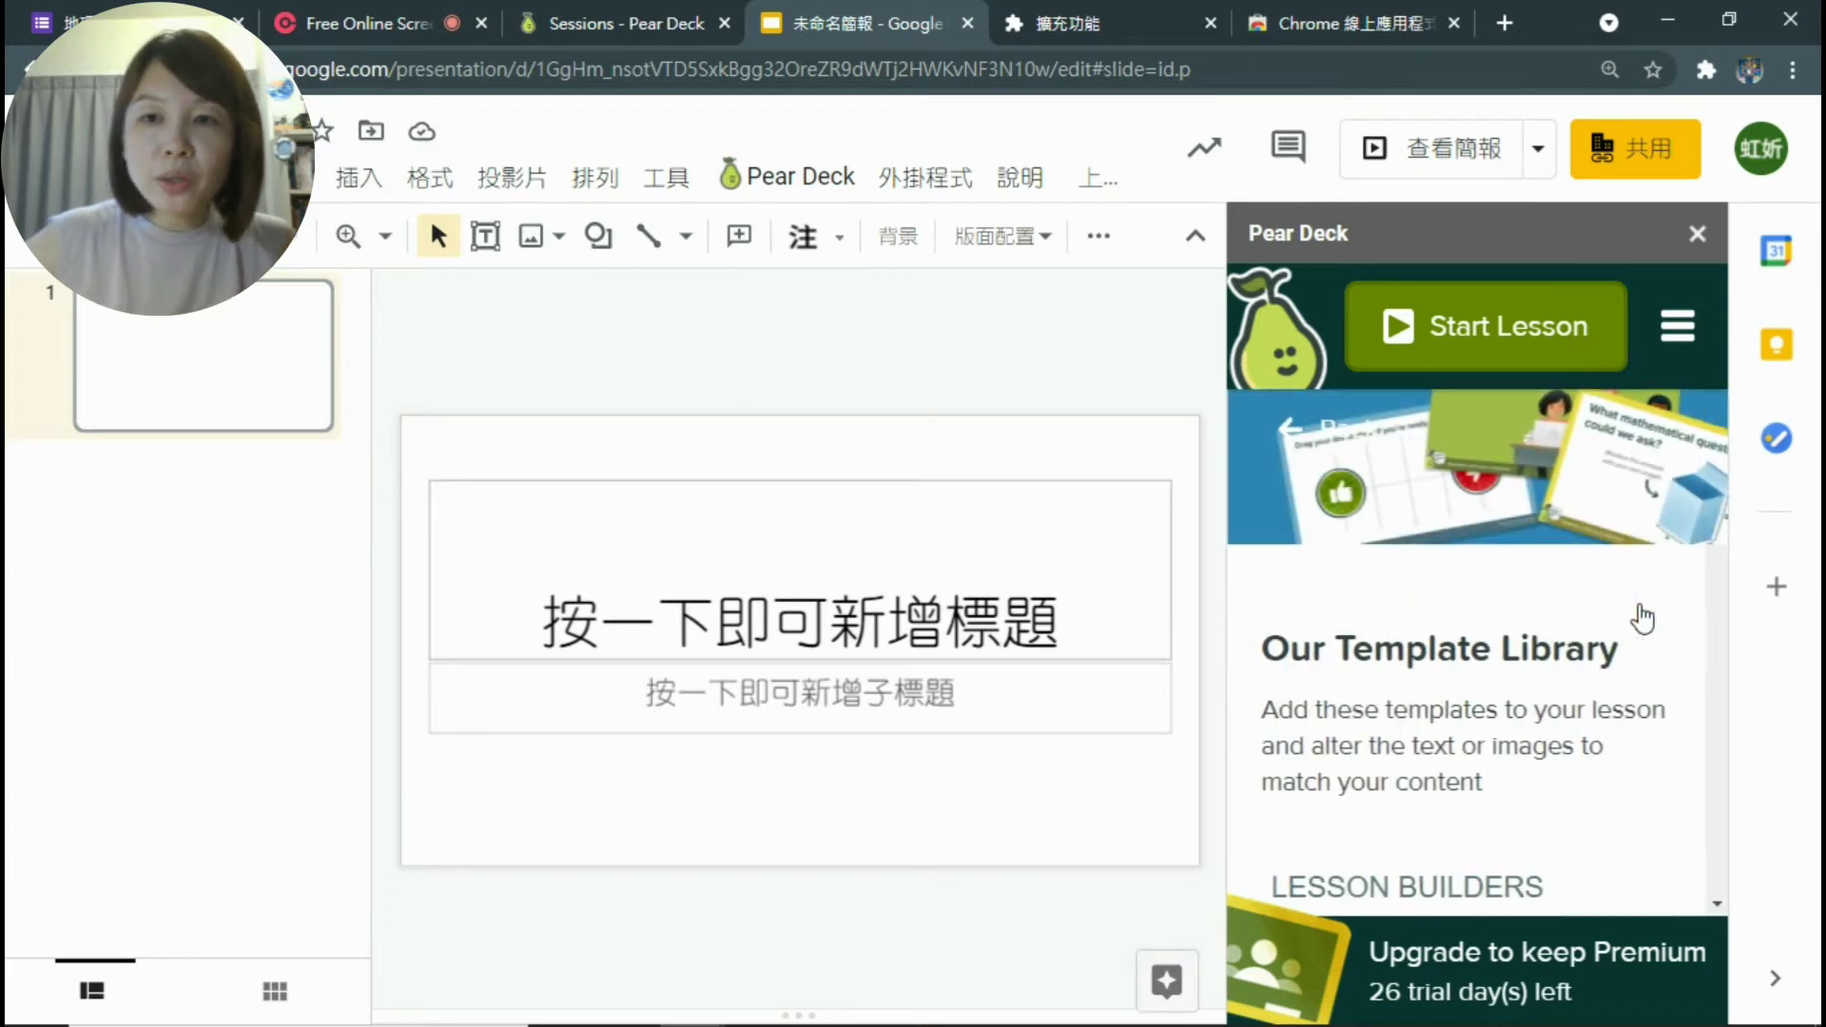
{"action": "scroll", "coordinate": [1645, 670], "scroll_direction": "down", "scroll_amount": 4}
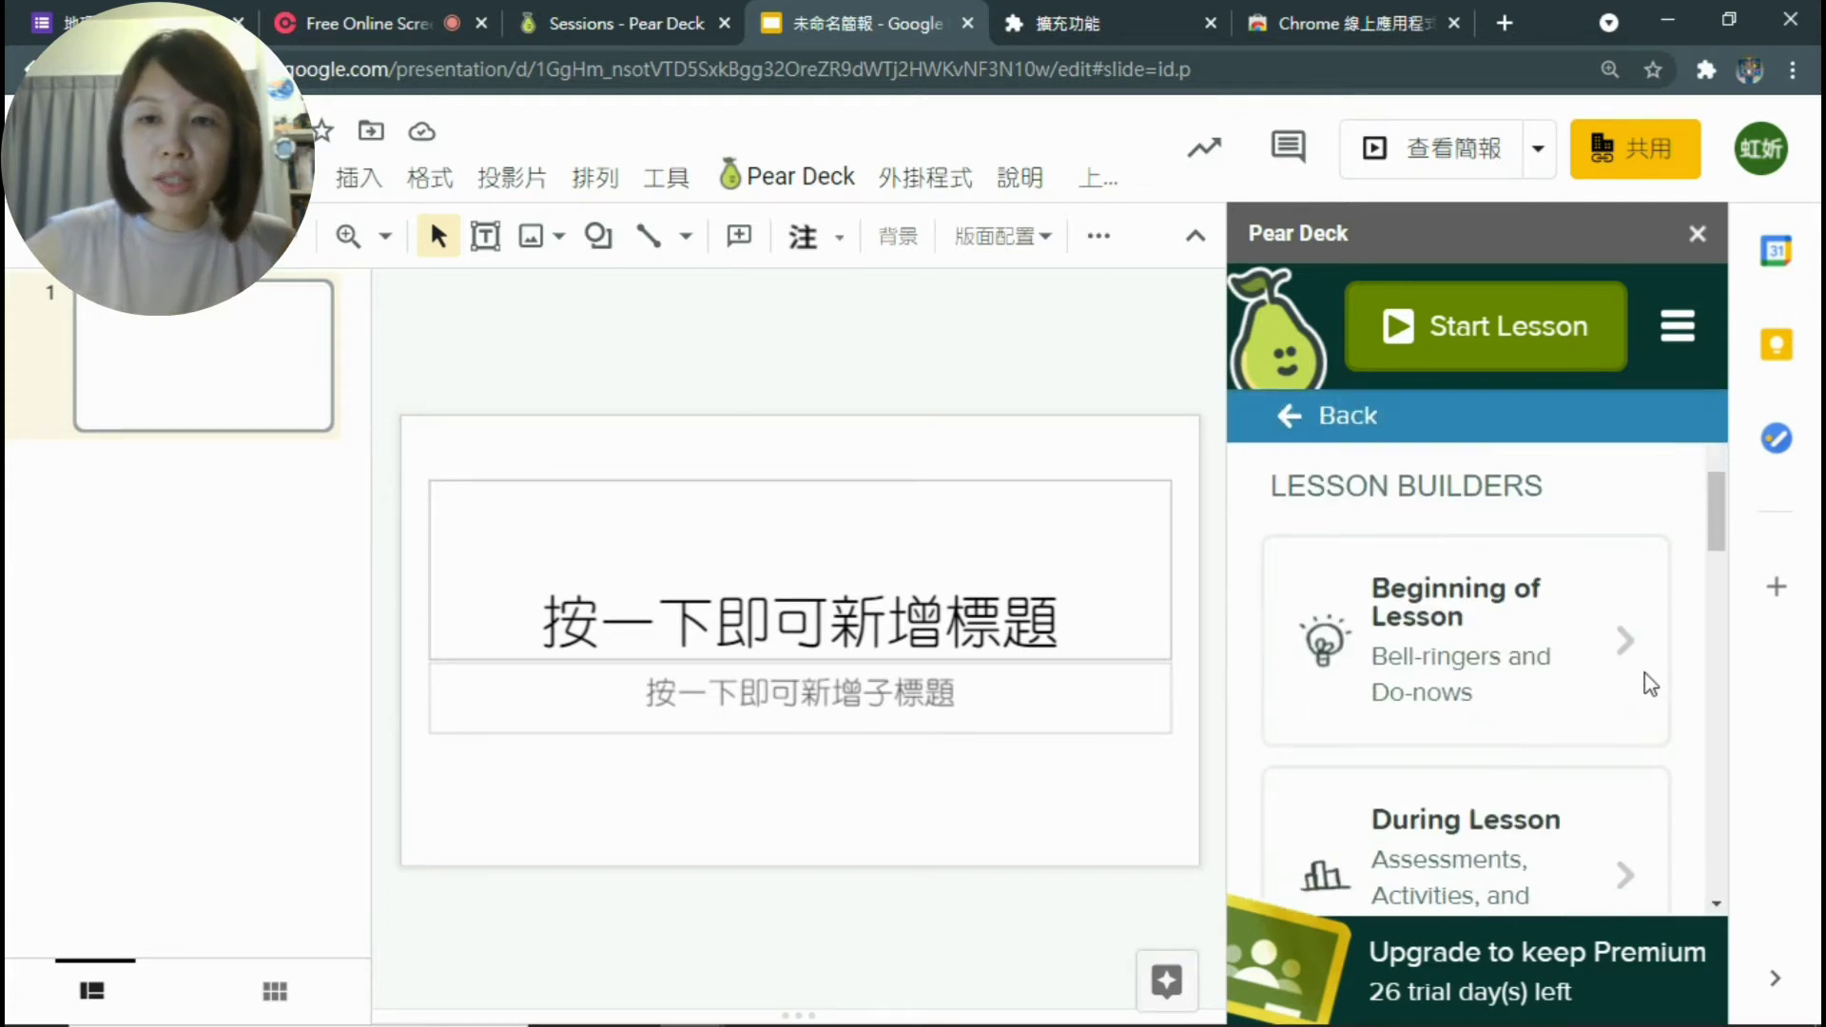
{"action": "left_click", "coordinate": [1521, 643]}
- Add the "How was the homework assignment?" Draggable slide from the Beginning of Lesson templates to the presentation
{"action": "scroll", "coordinate": [1519, 654], "scroll_direction": "down", "scroll_amount": 1}
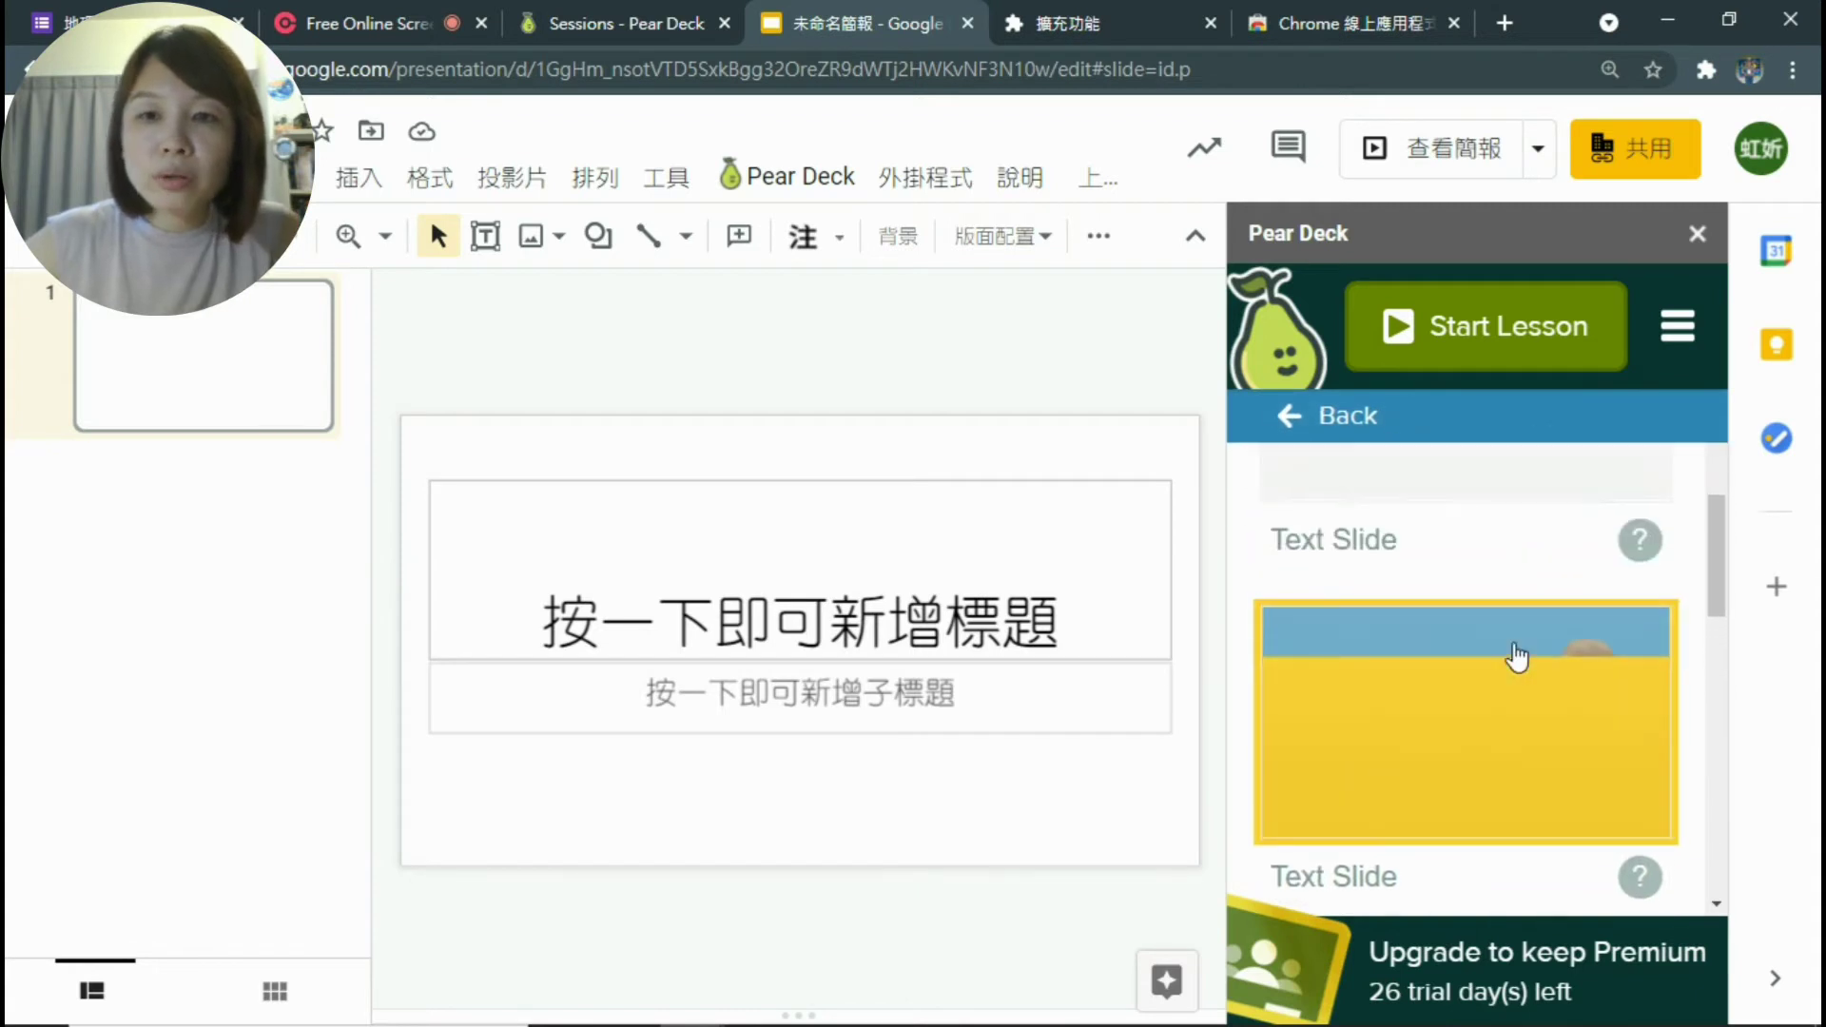
{"action": "scroll", "coordinate": [1512, 656], "scroll_direction": "down", "scroll_amount": 1}
{"action": "scroll", "coordinate": [1508, 666], "scroll_direction": "down", "scroll_amount": 2}
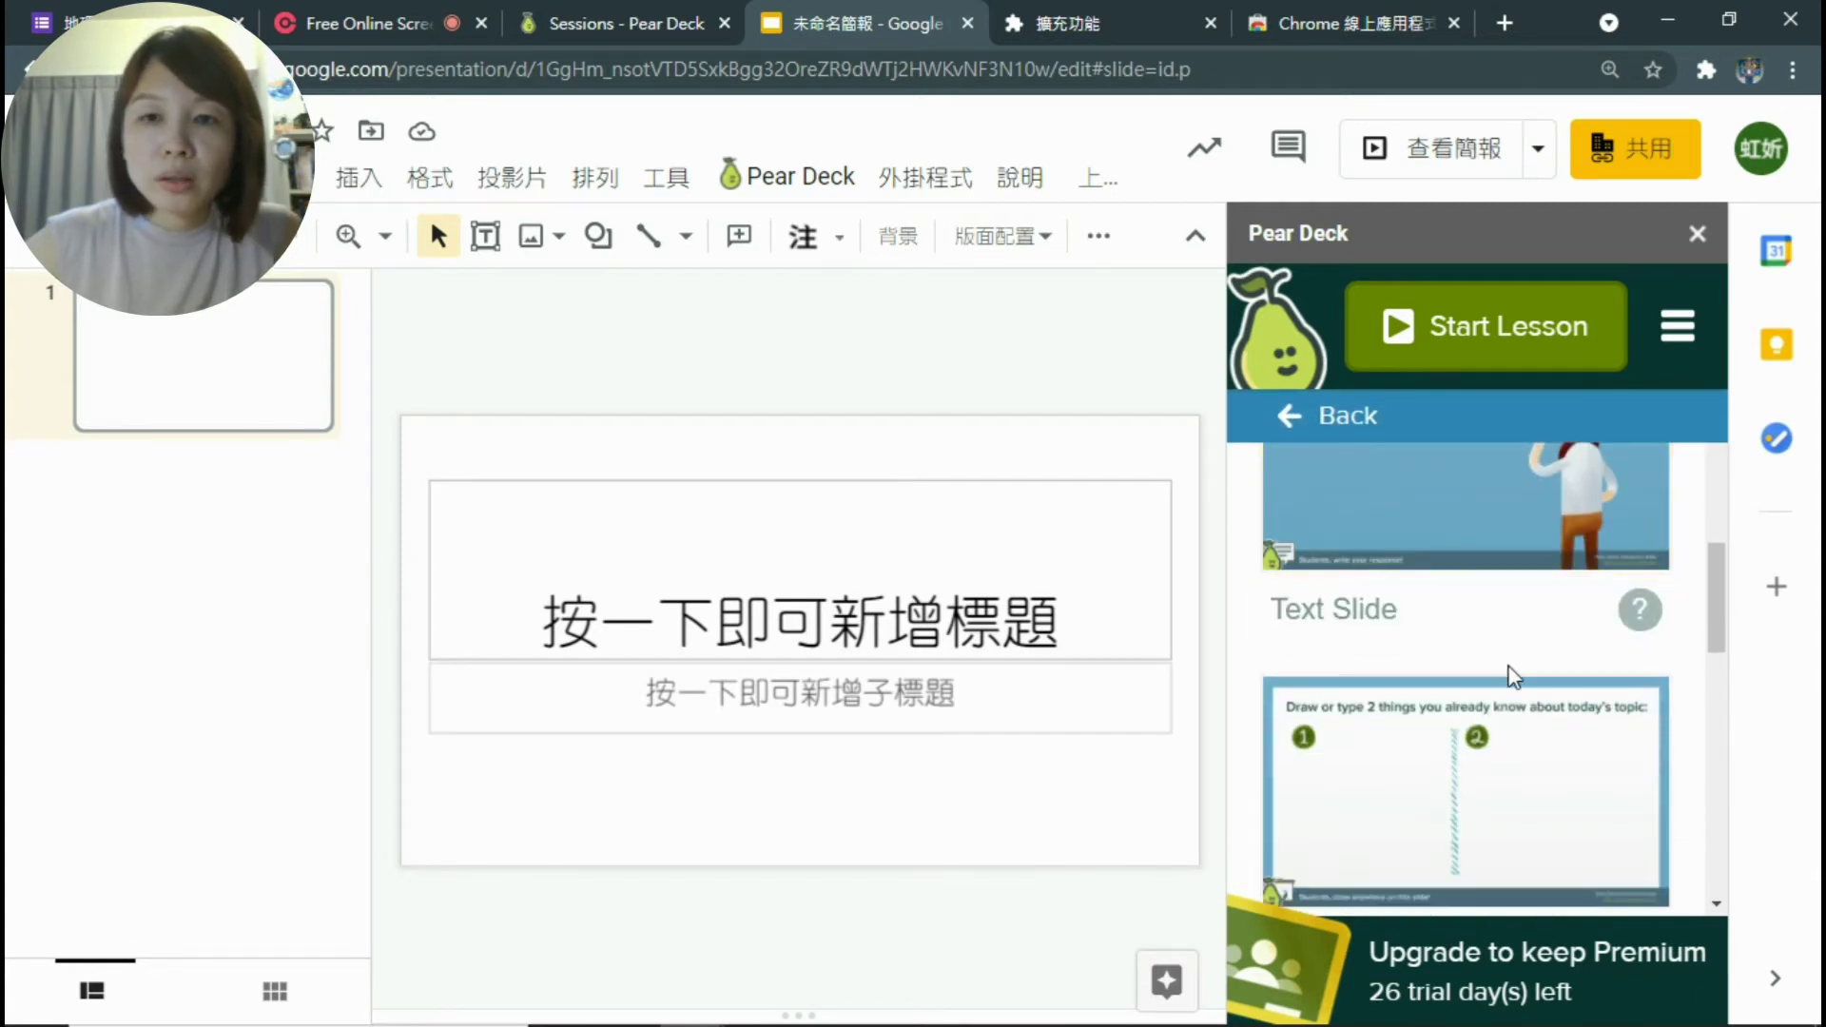
{"action": "scroll", "coordinate": [1503, 660], "scroll_direction": "down", "scroll_amount": 5}
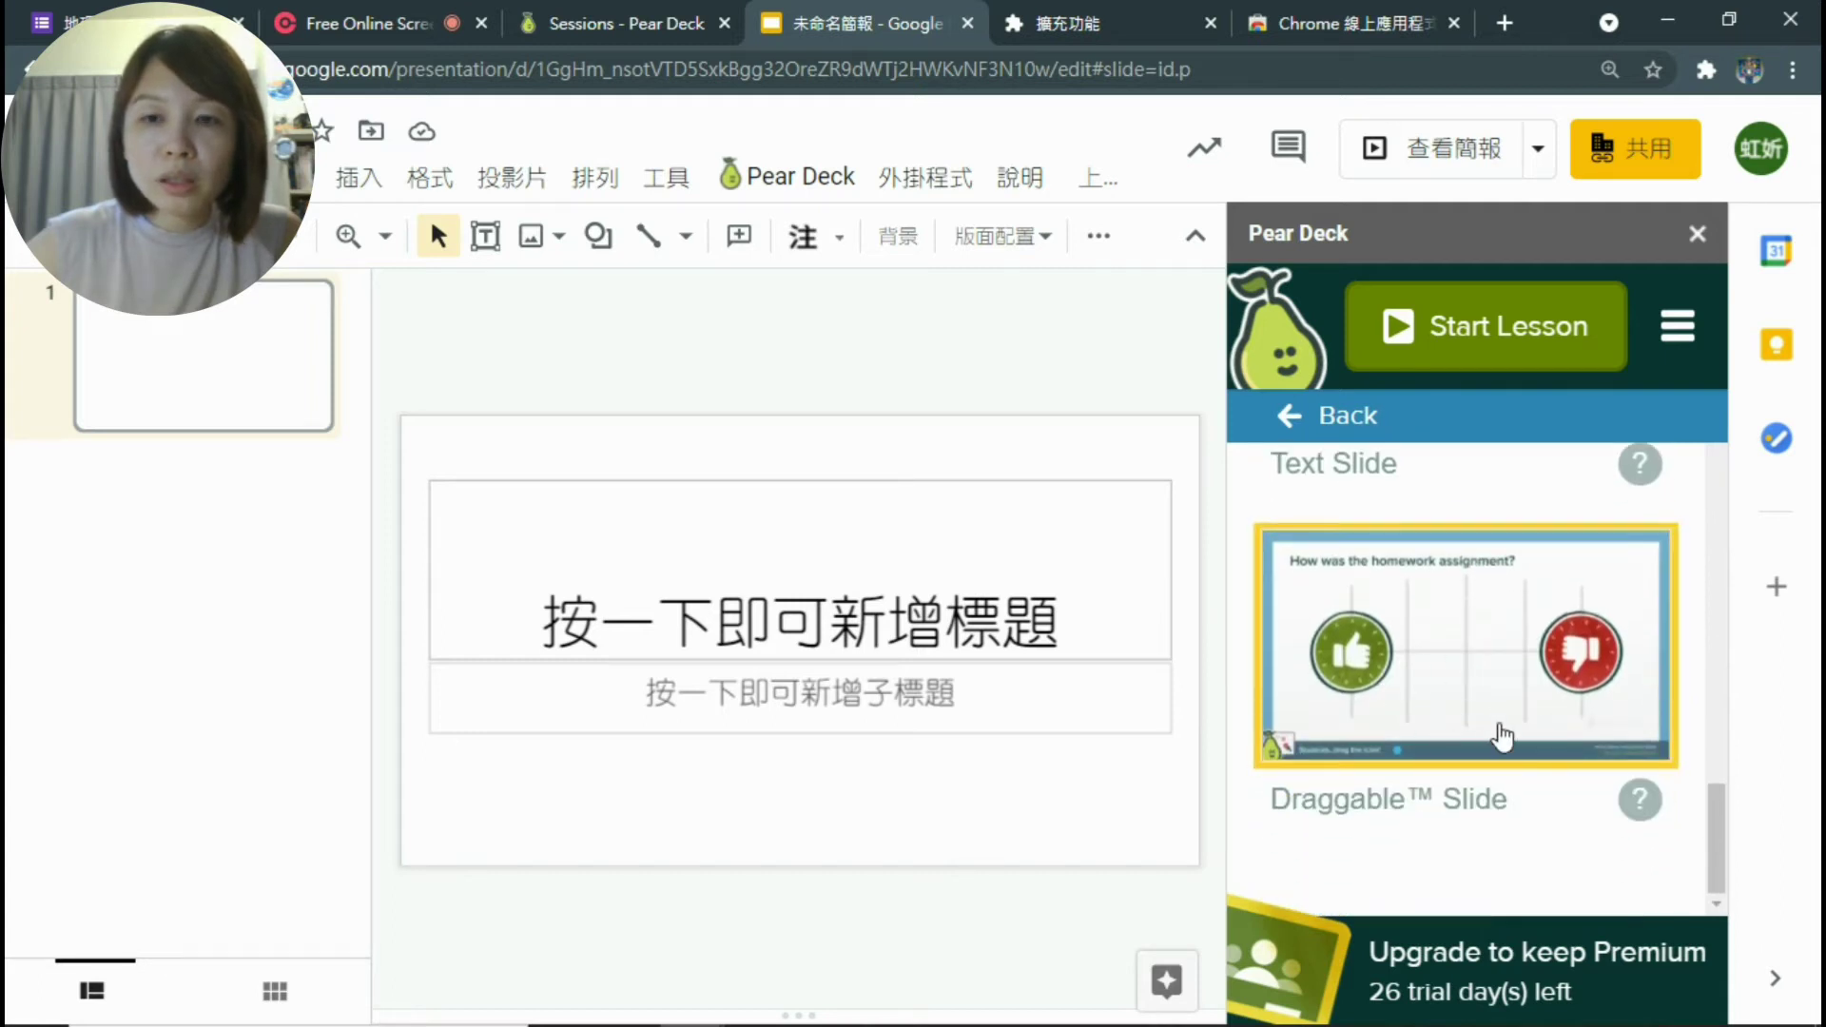
{"action": "left_click", "coordinate": [1415, 693]}
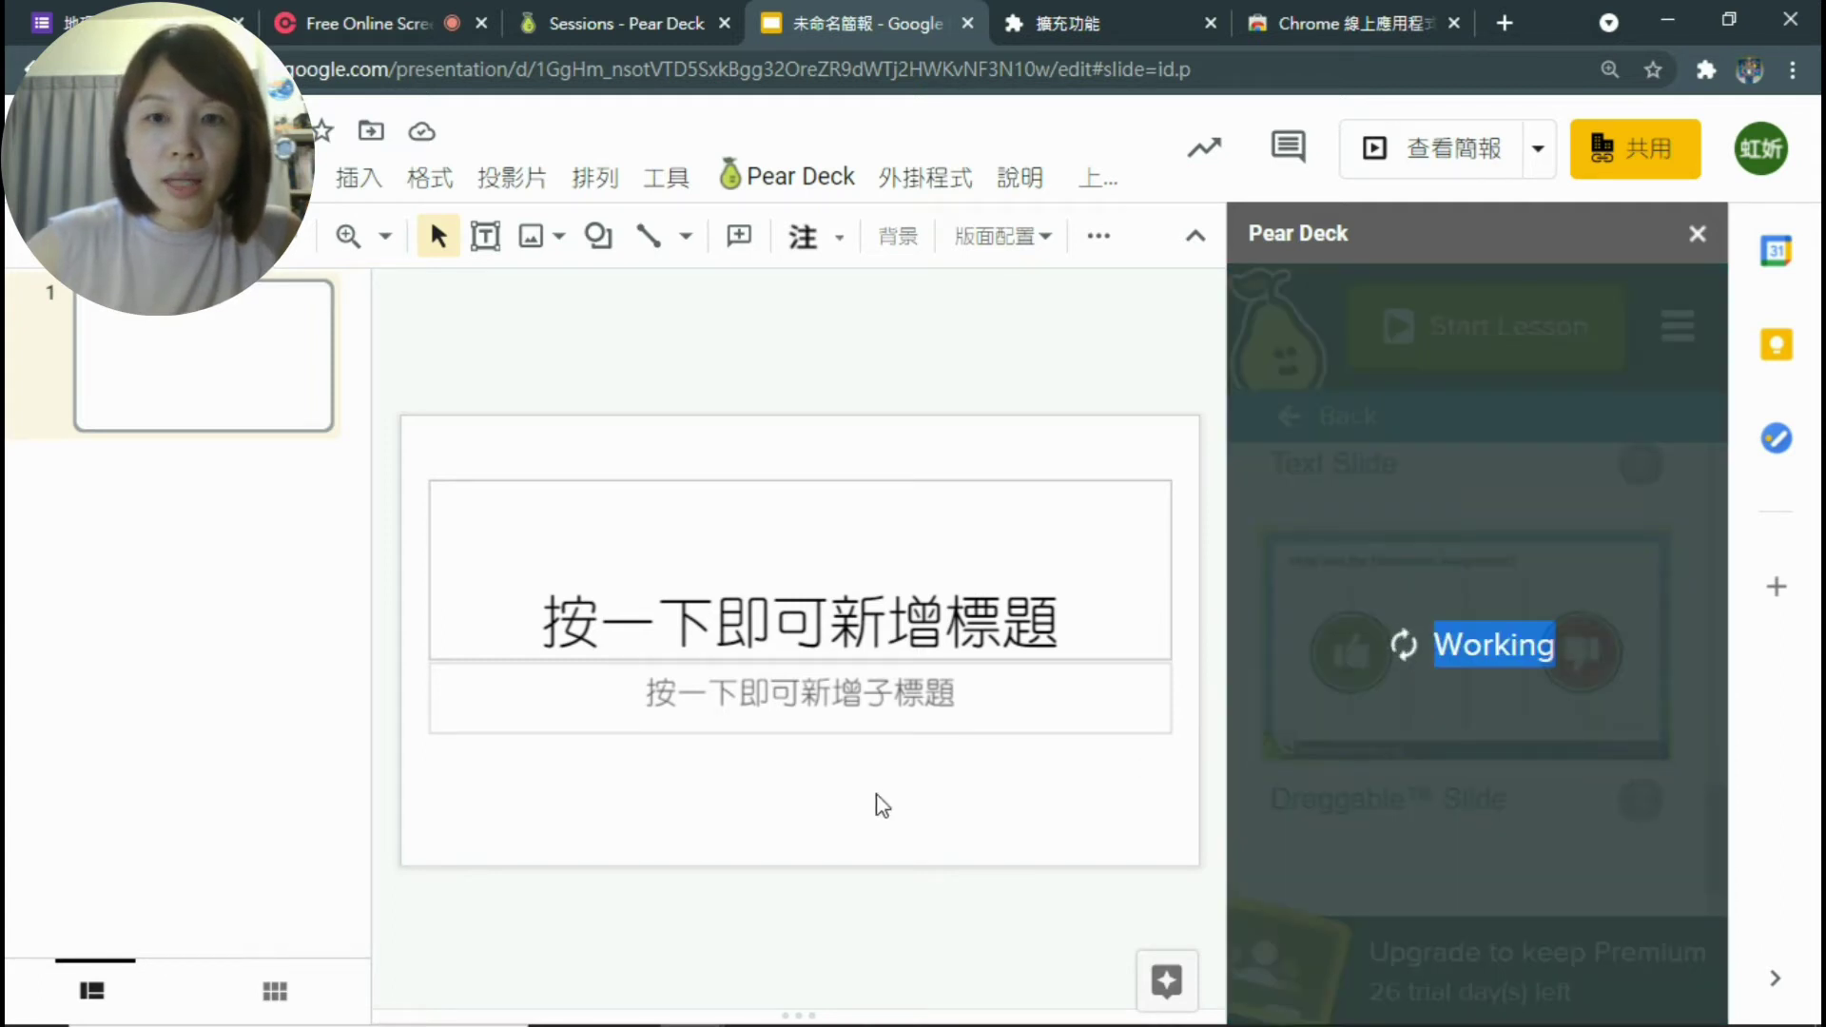
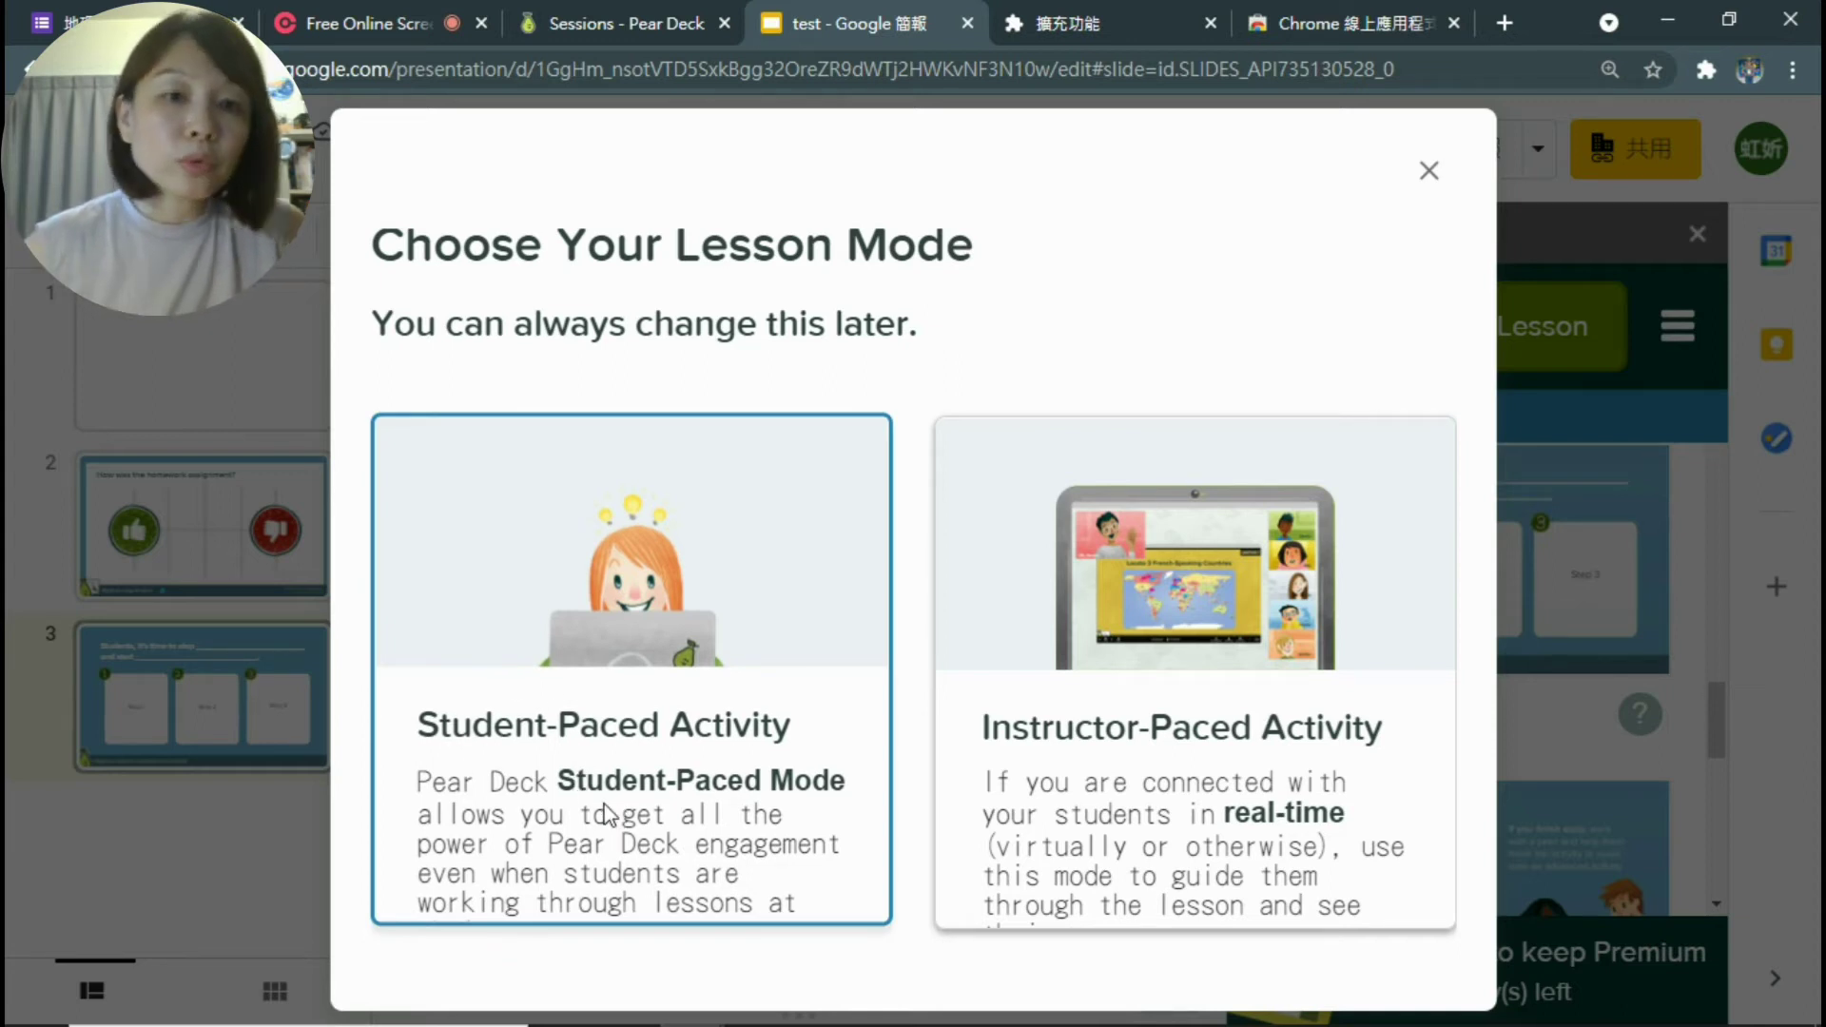
- Start the lesson as an Instructor-Paced Activity, and close the join code and slide notes in the teacher dashboard
{"action": "left_click", "coordinate": [1226, 769]}
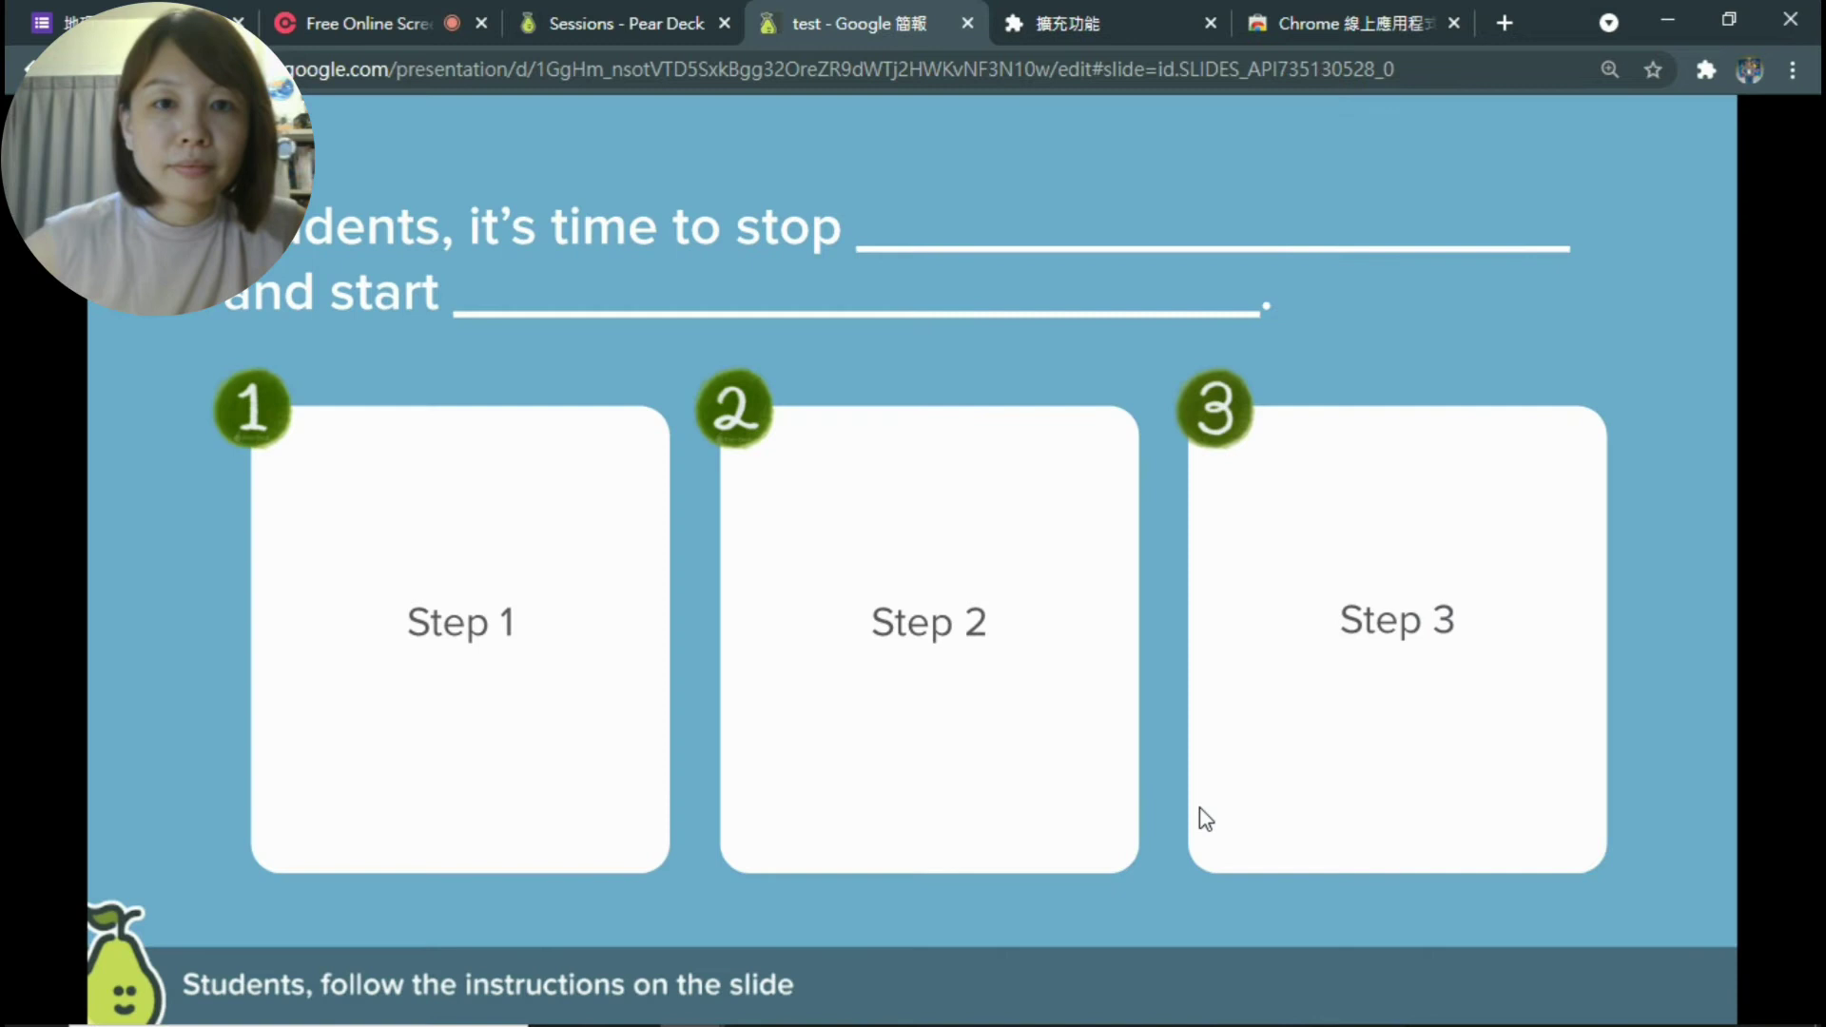
{"action": "left_click", "coordinate": [1206, 817]}
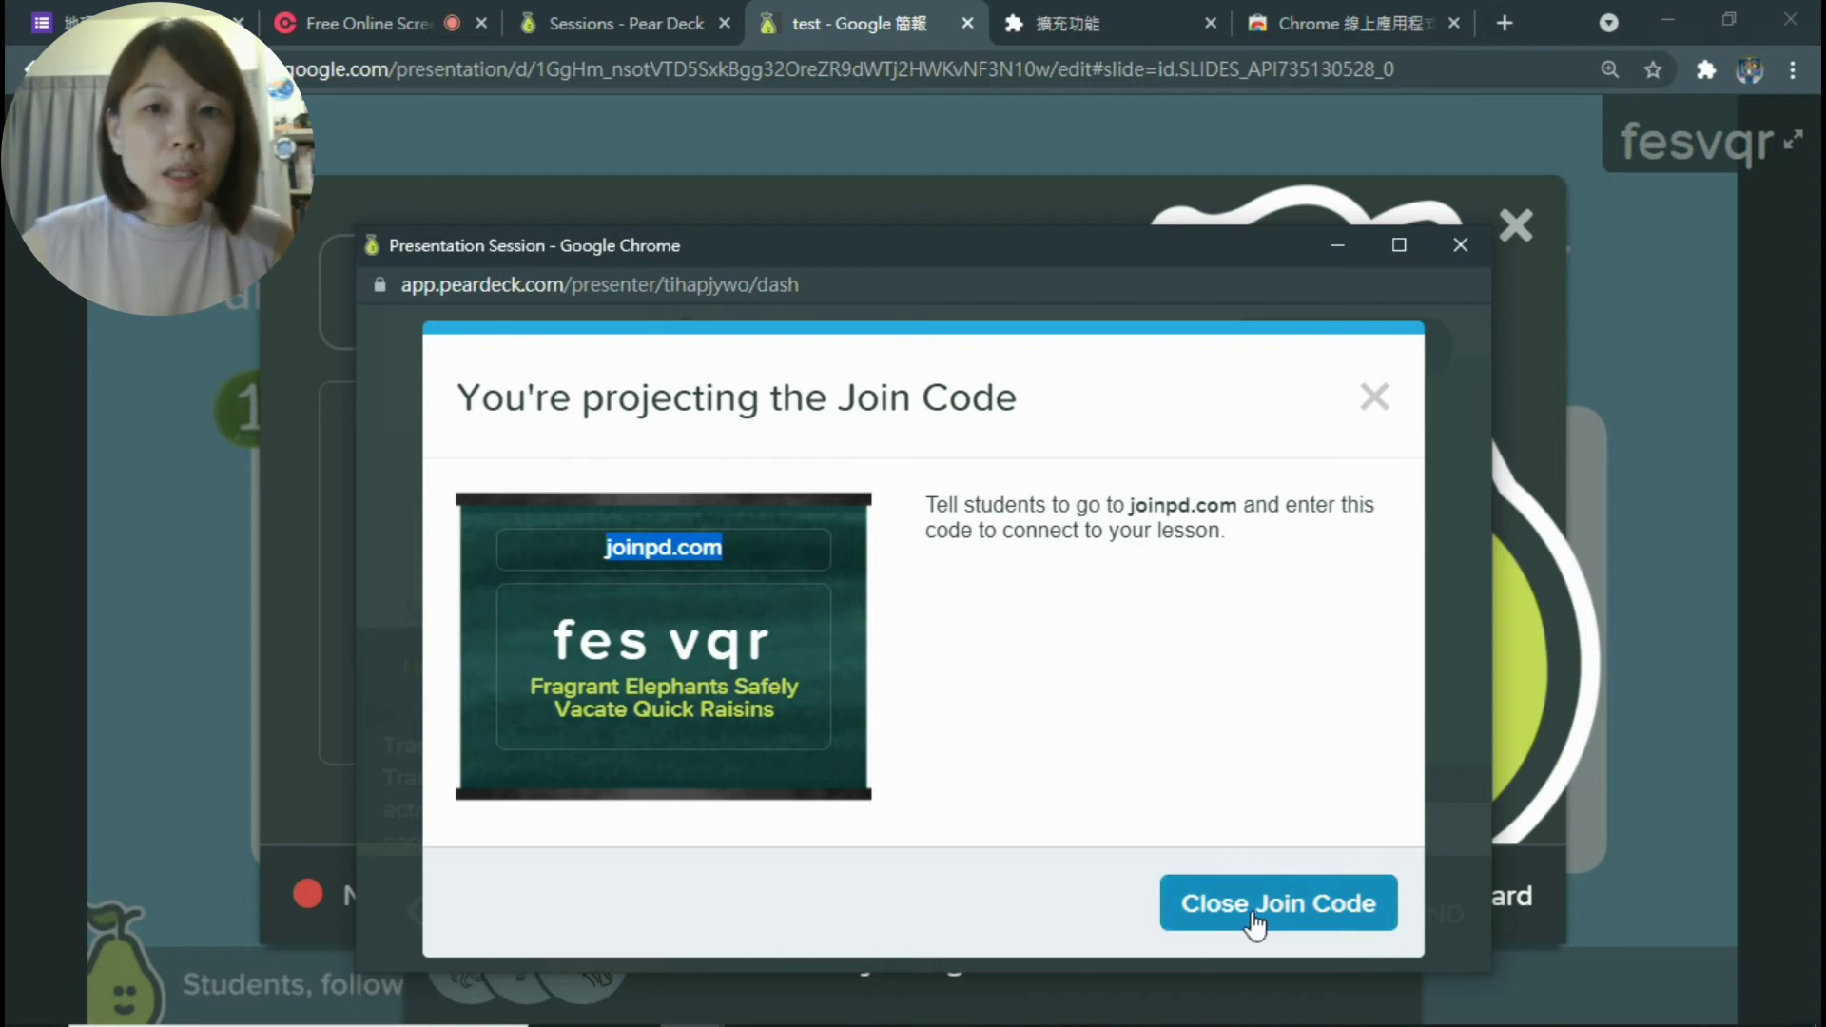
{"action": "left_click", "coordinate": [1373, 400]}
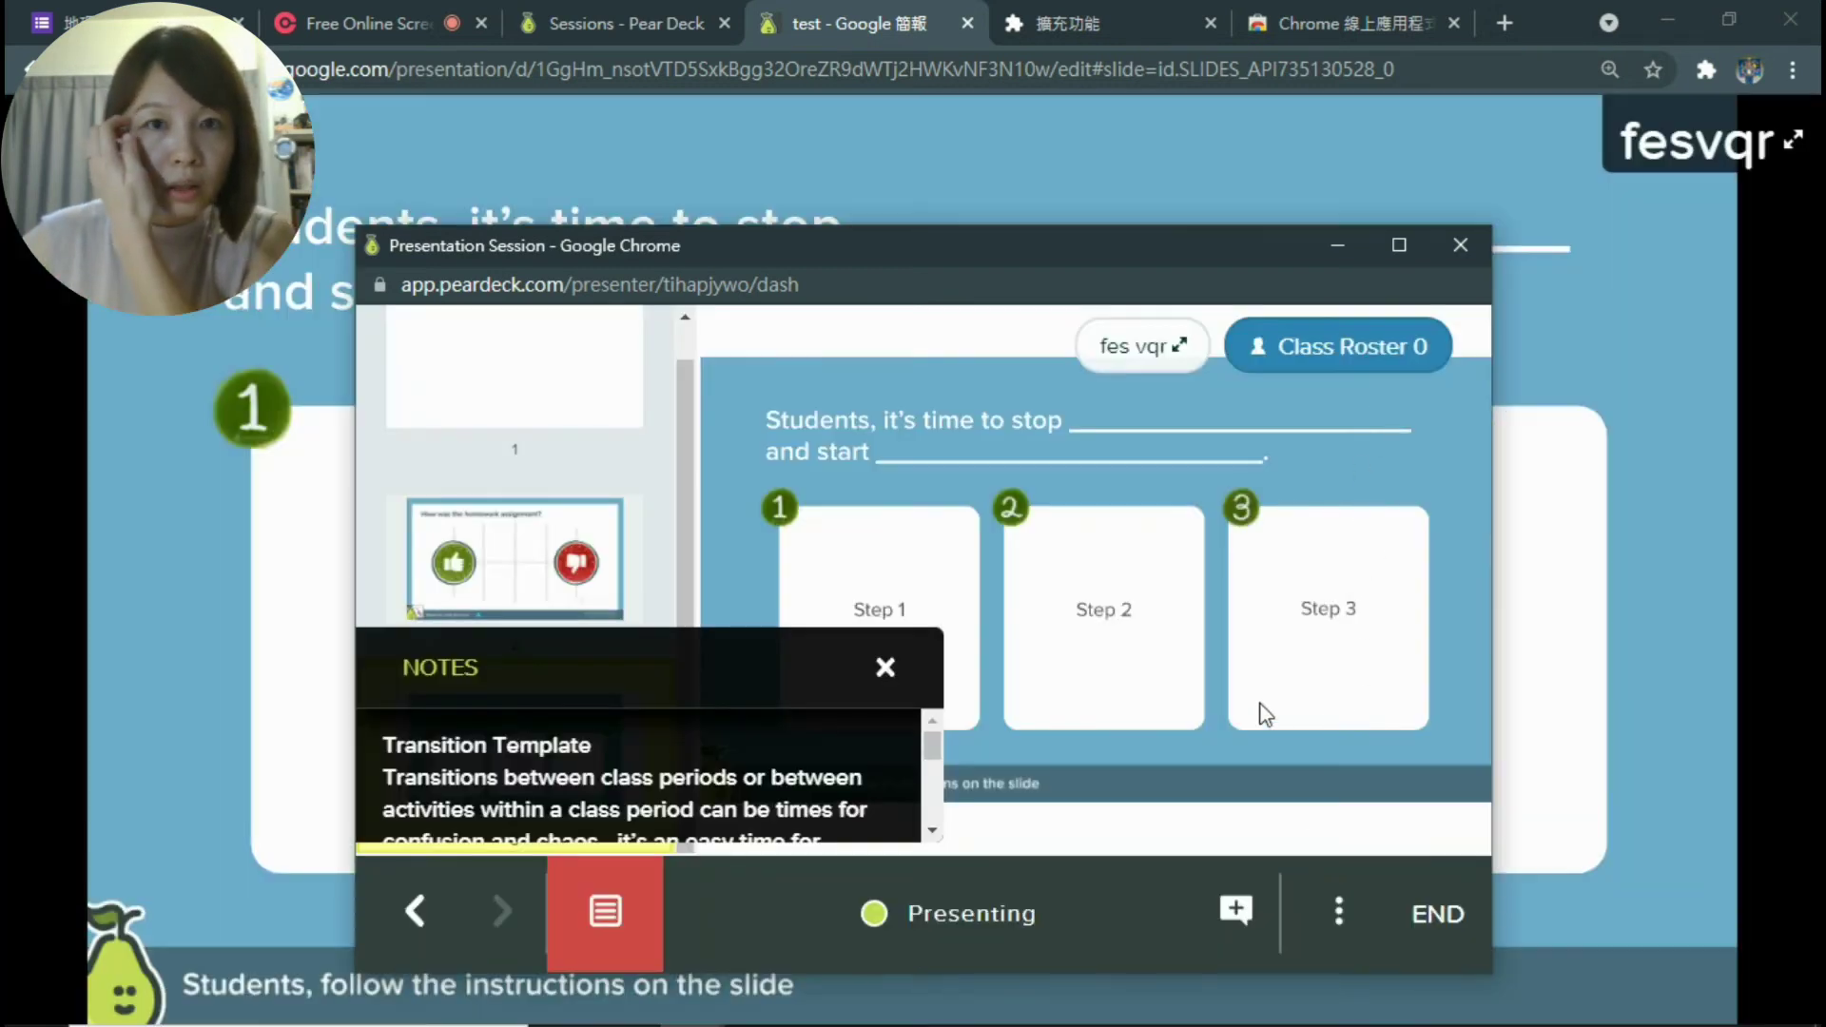
{"action": "left_click", "coordinate": [887, 666]}
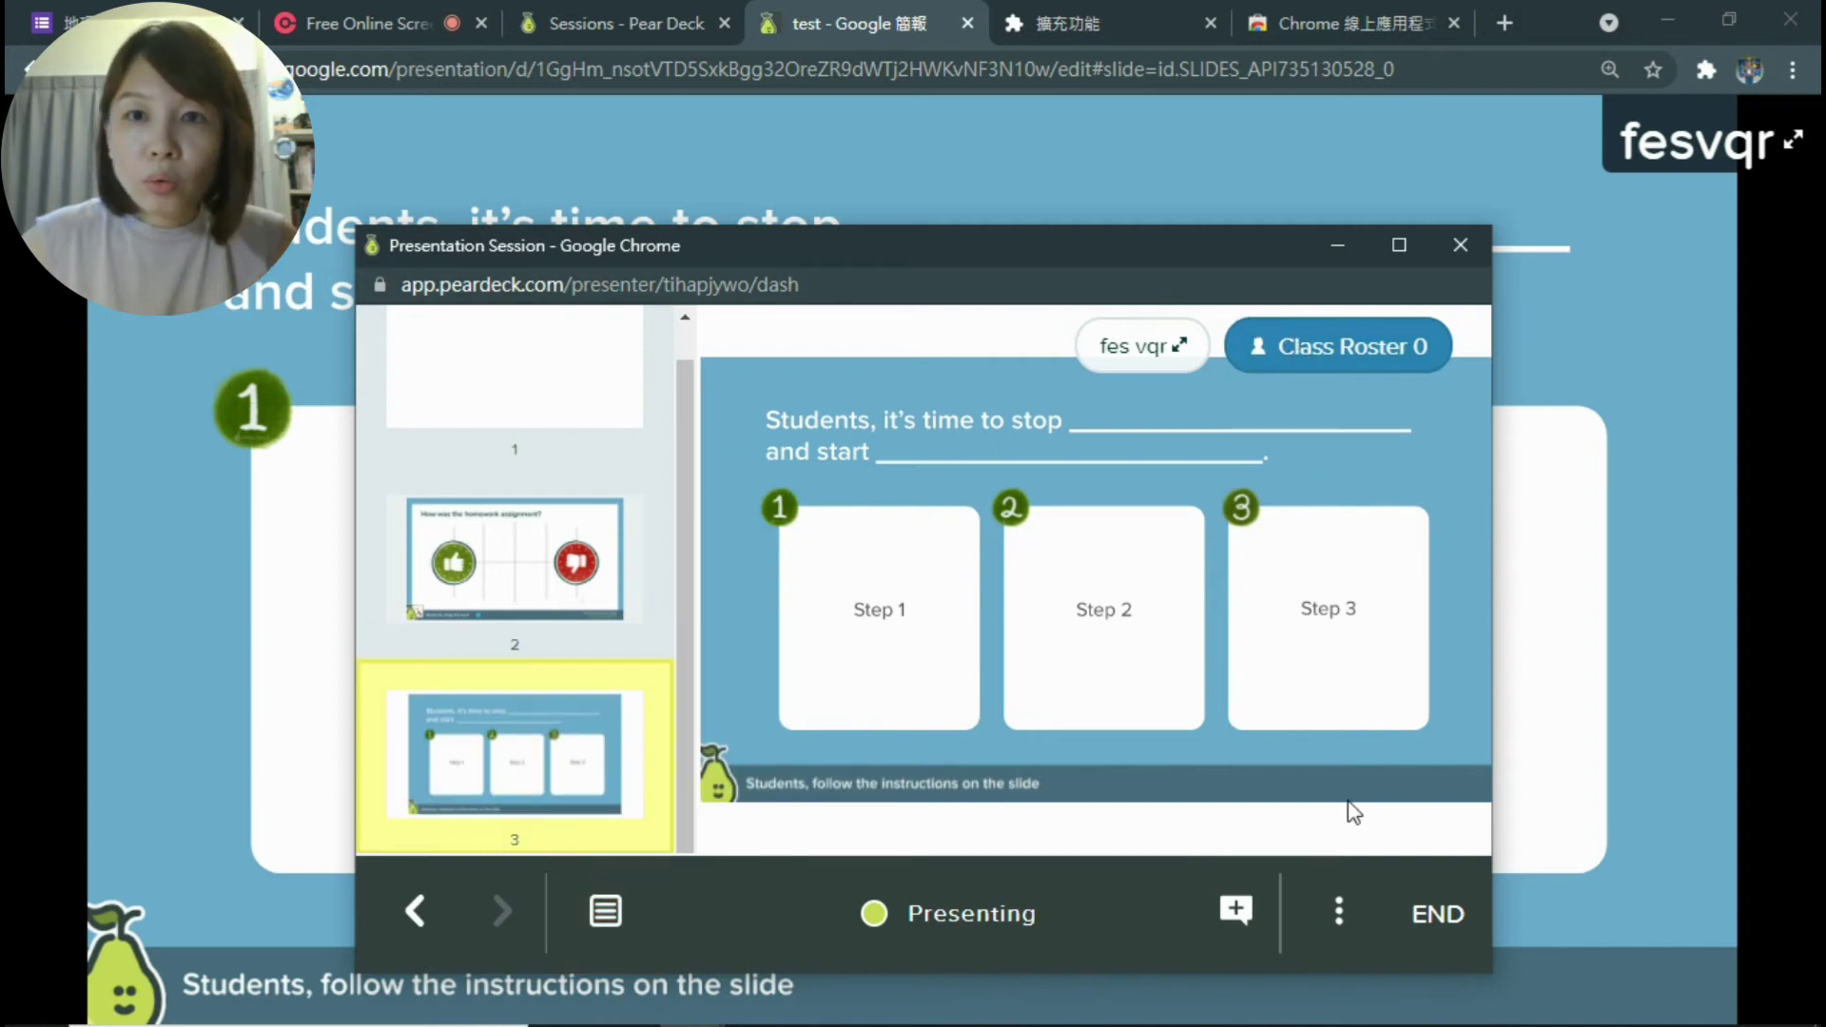
- Show the teacher dashboard in full screen and return it to its normal window
{"action": "left_click", "coordinate": [1336, 911]}
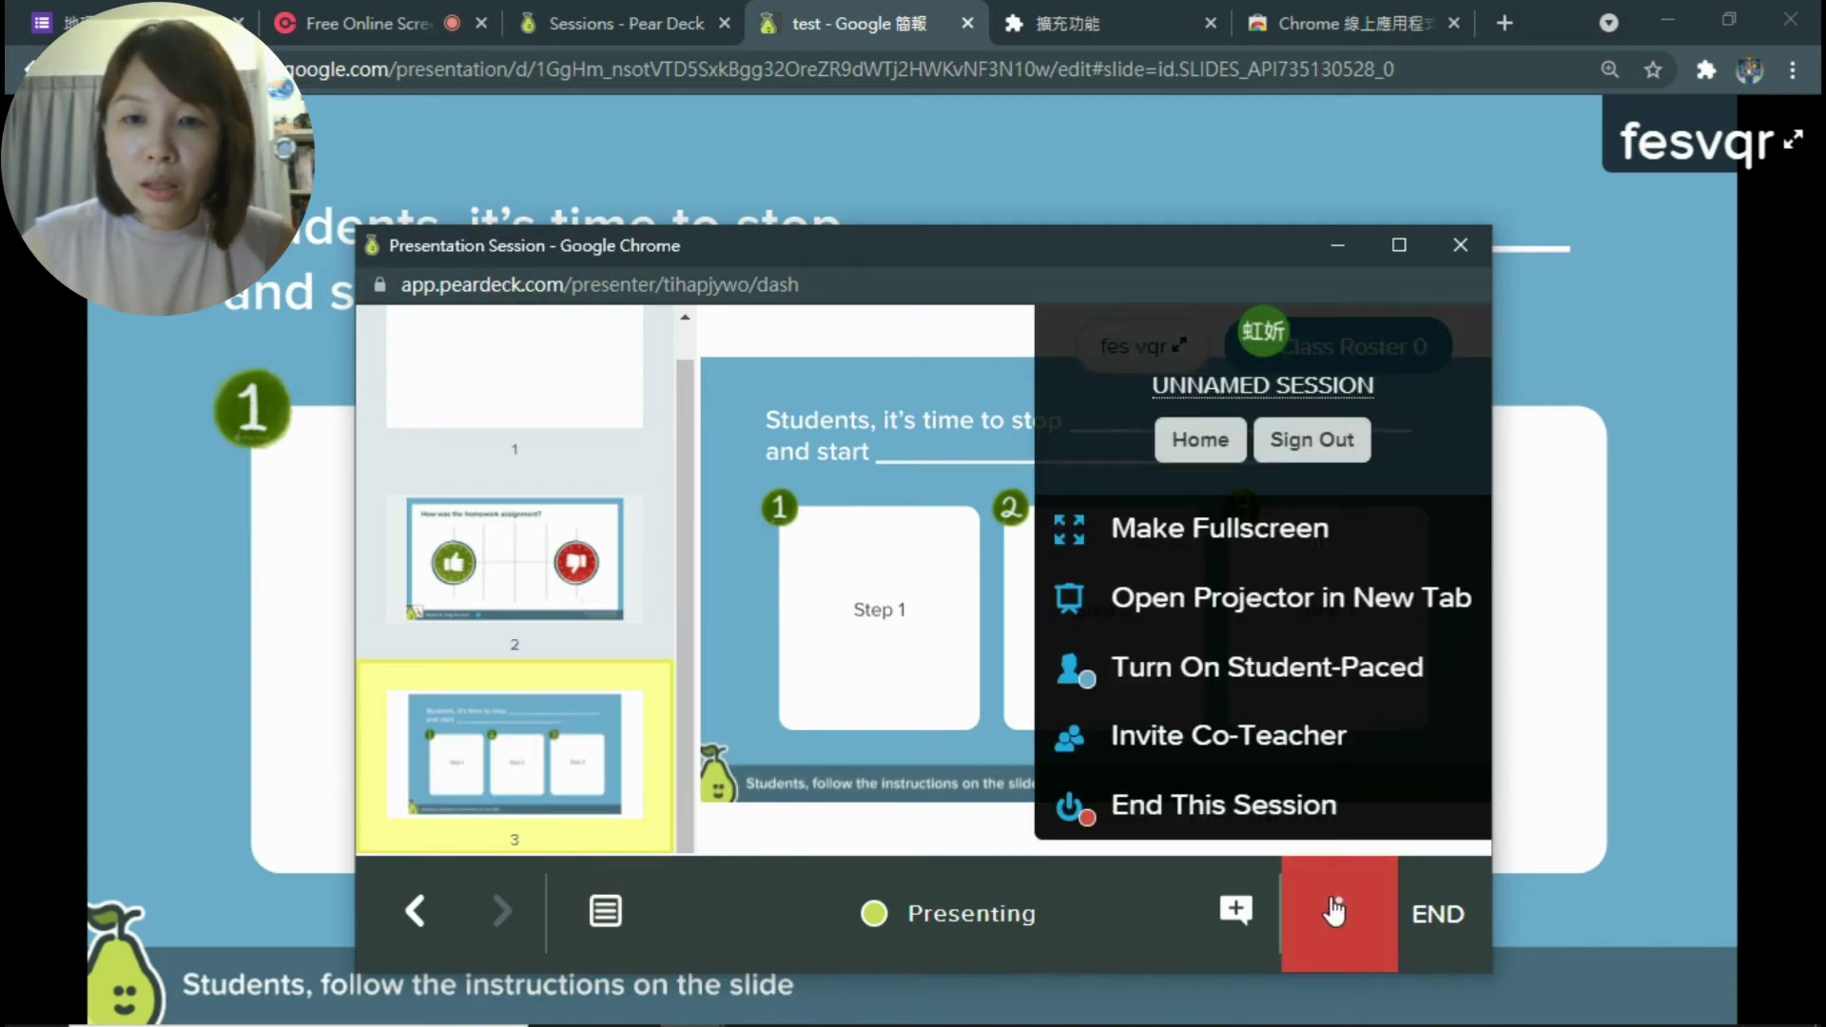
{"action": "left_click", "coordinate": [1236, 550]}
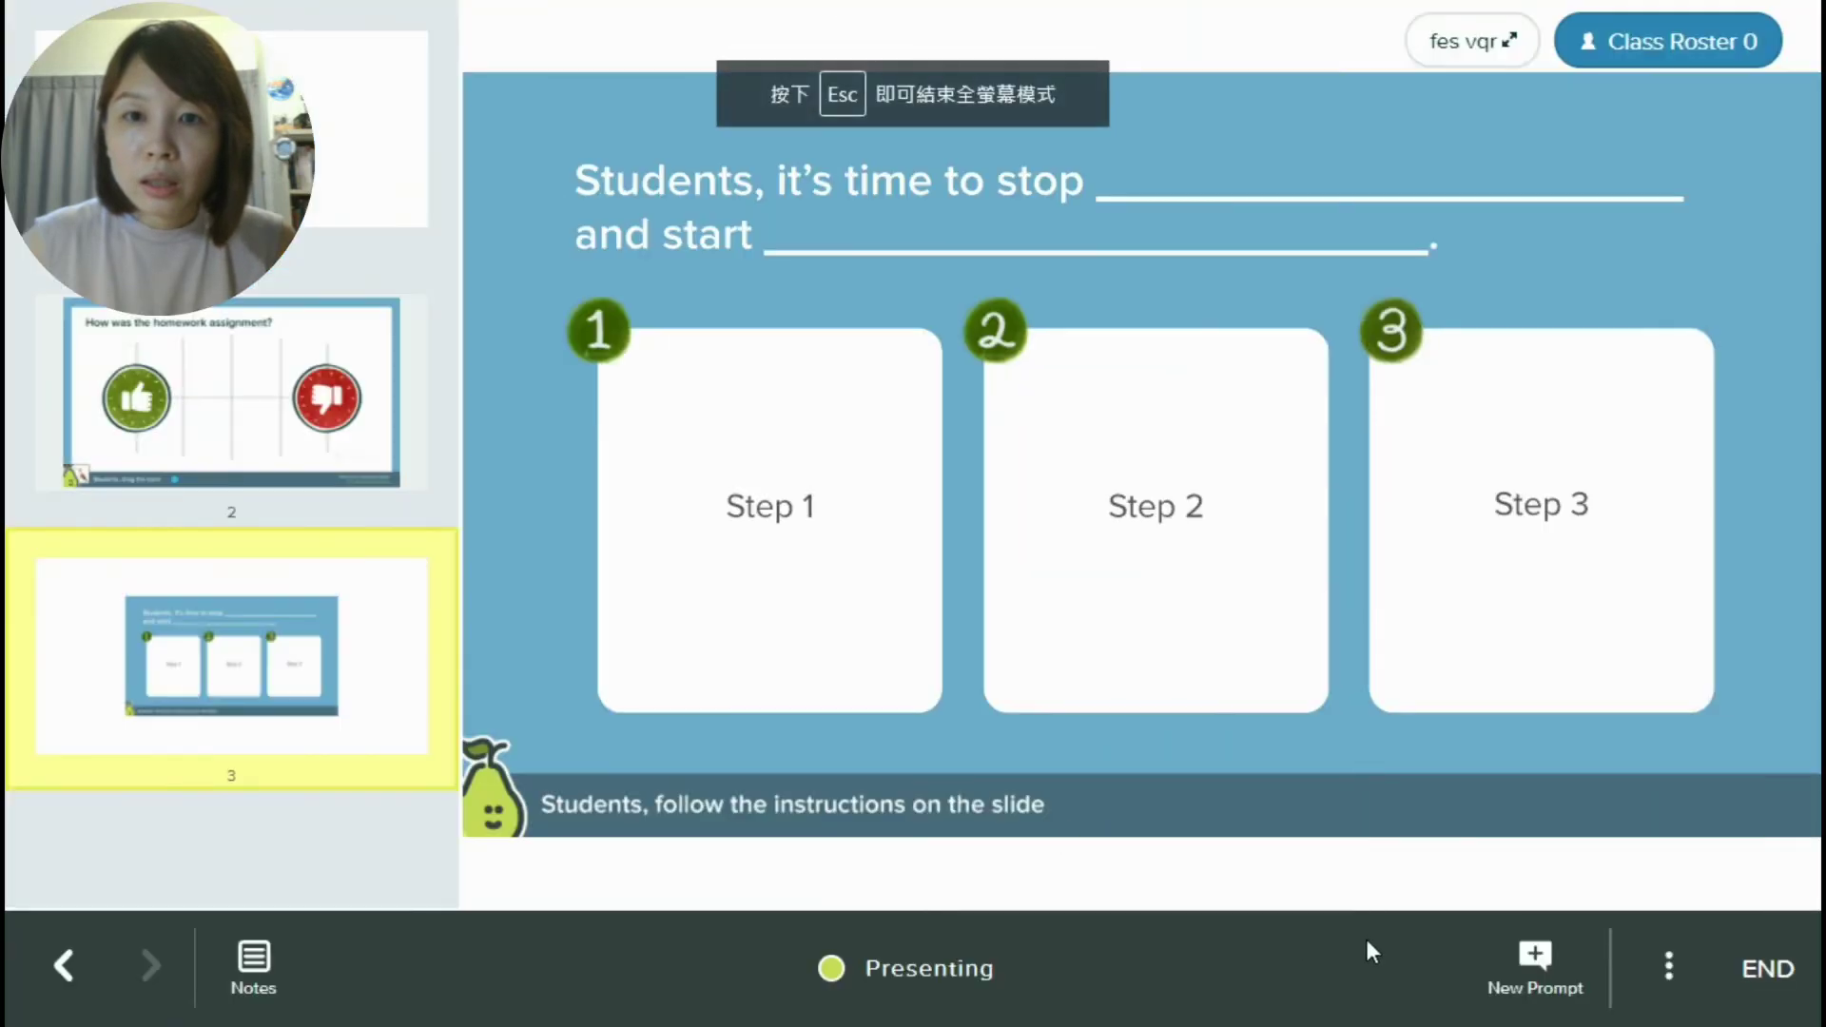
{"action": "left_click", "coordinate": [1671, 972]}
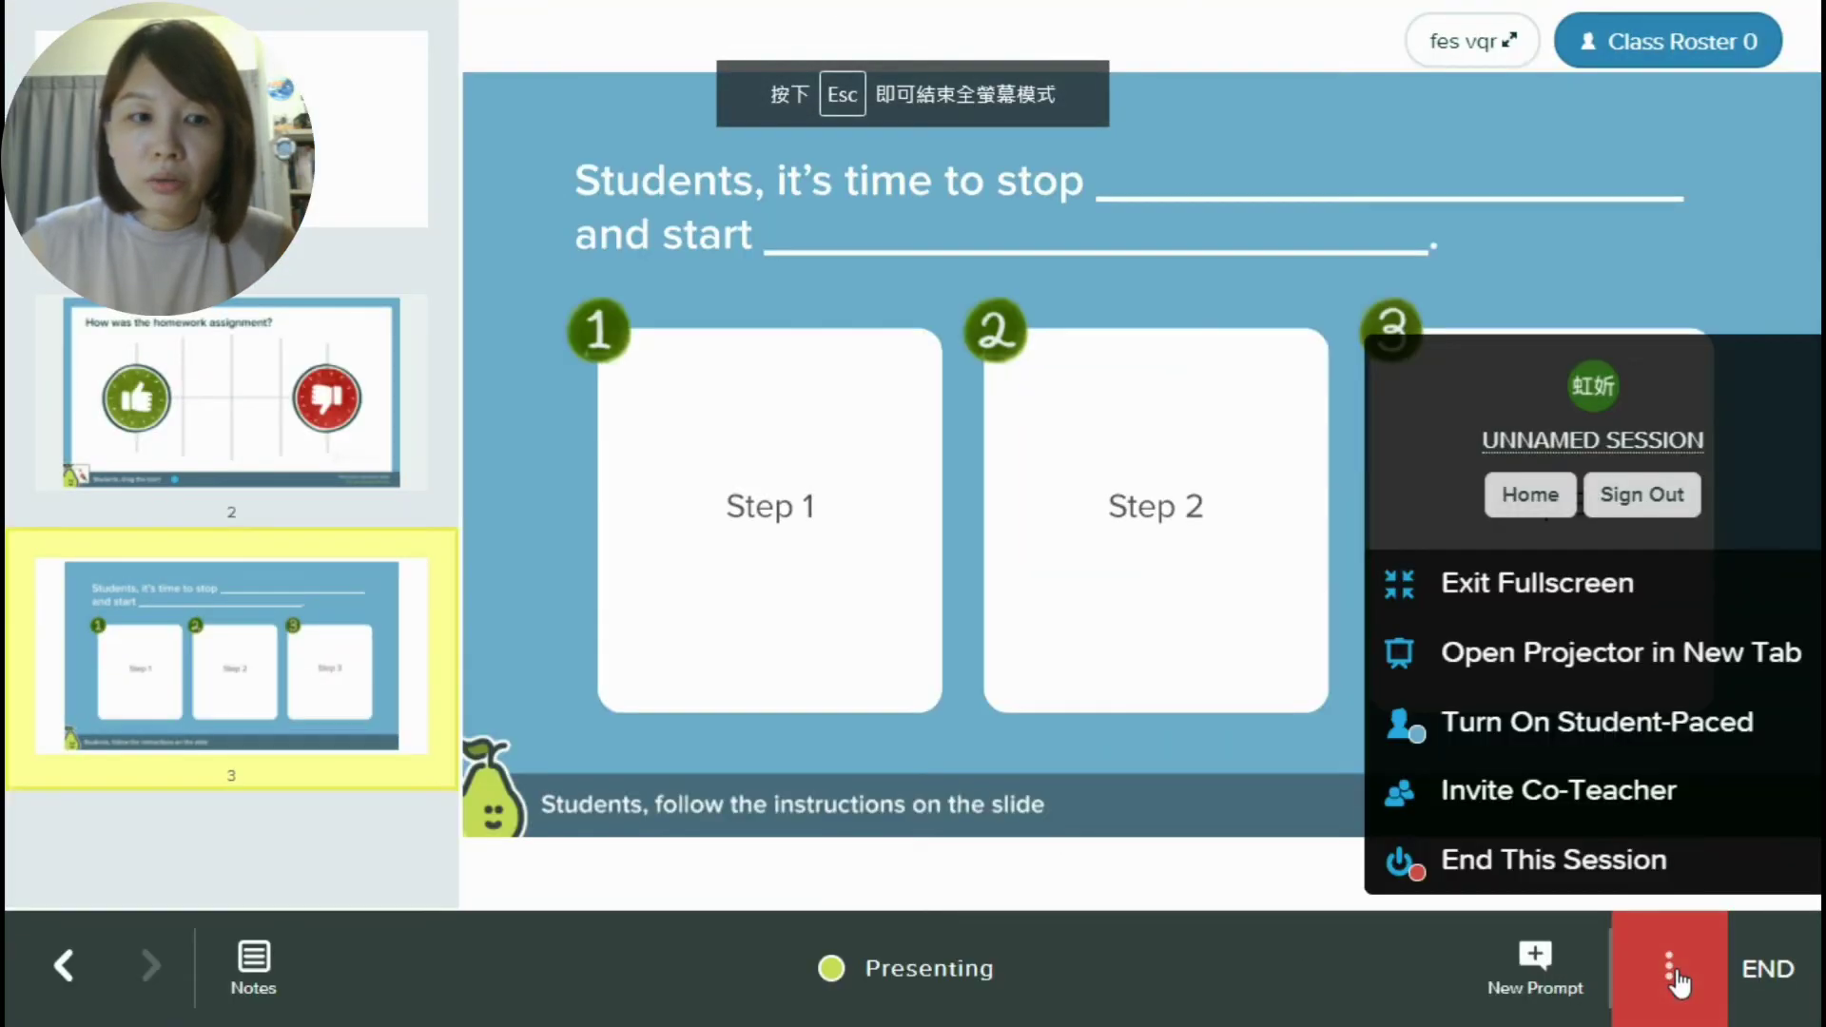
{"action": "left_click", "coordinate": [1596, 584]}
- Display the join code on the projected slide and copy the link for students
{"action": "left_click", "coordinate": [1674, 161]}
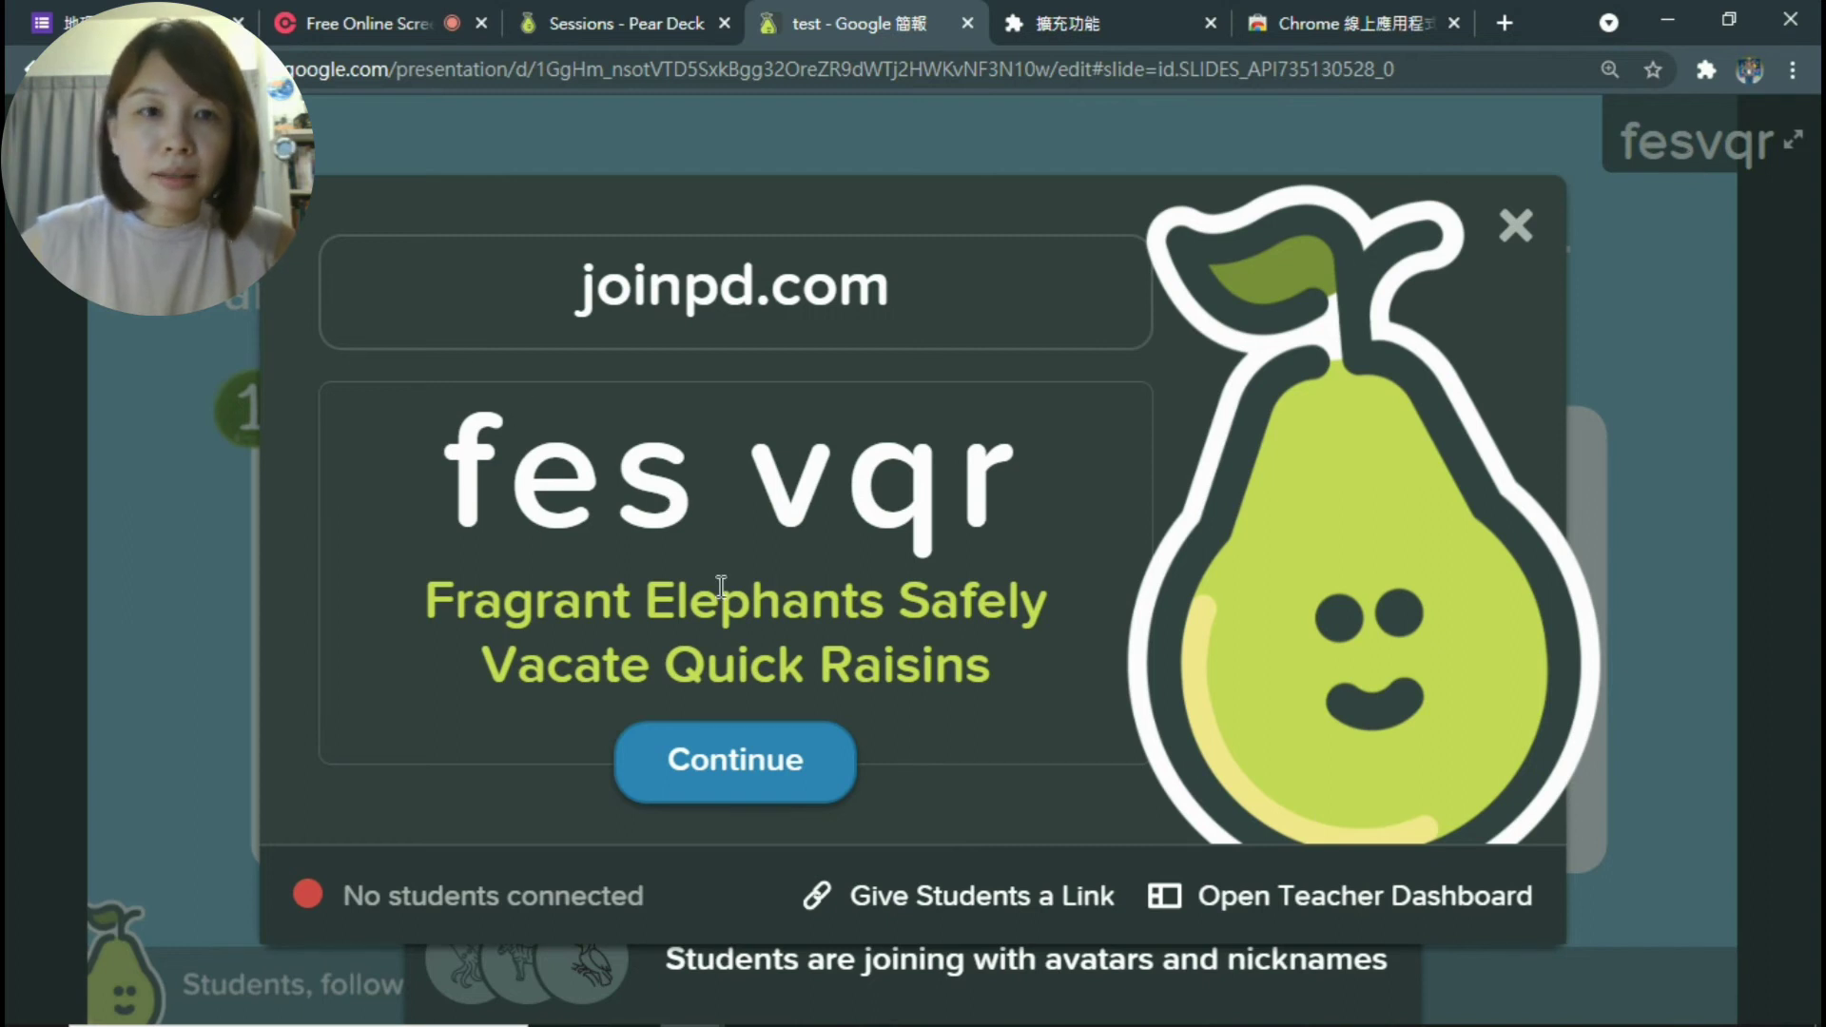
{"action": "left_click", "coordinate": [859, 913]}
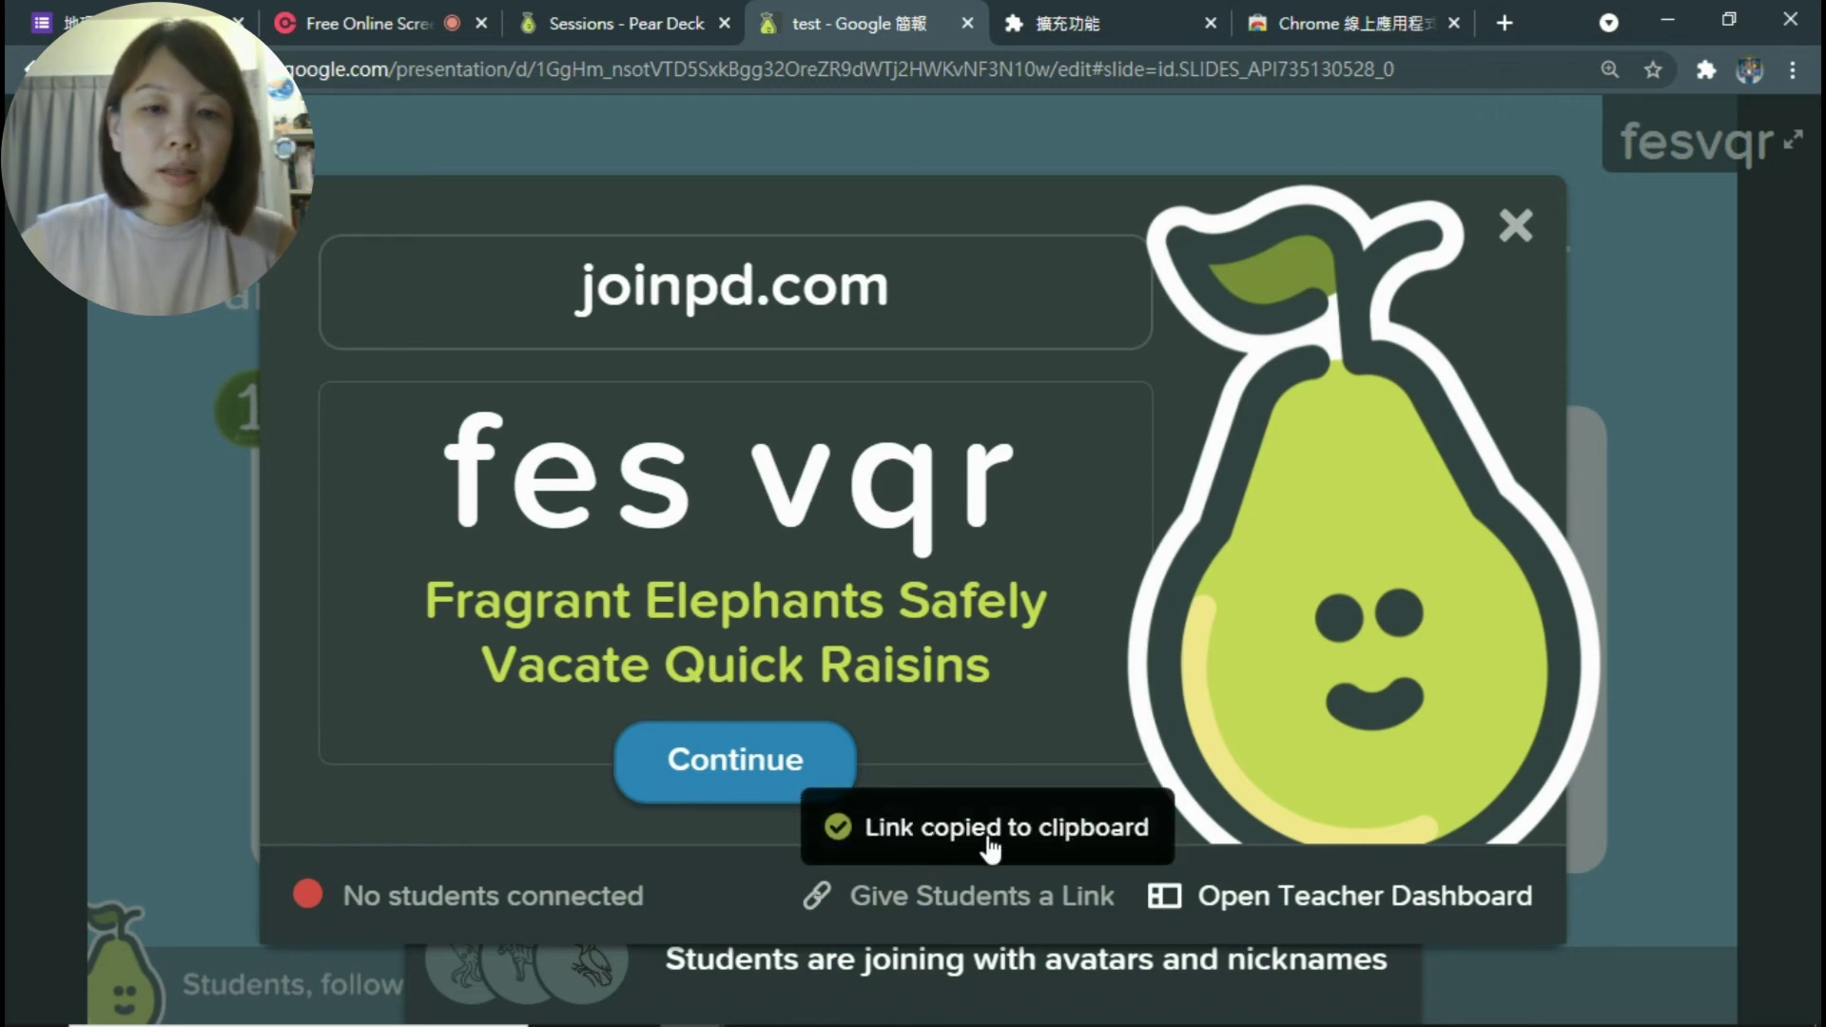
{"action": "left_click", "coordinate": [937, 902]}
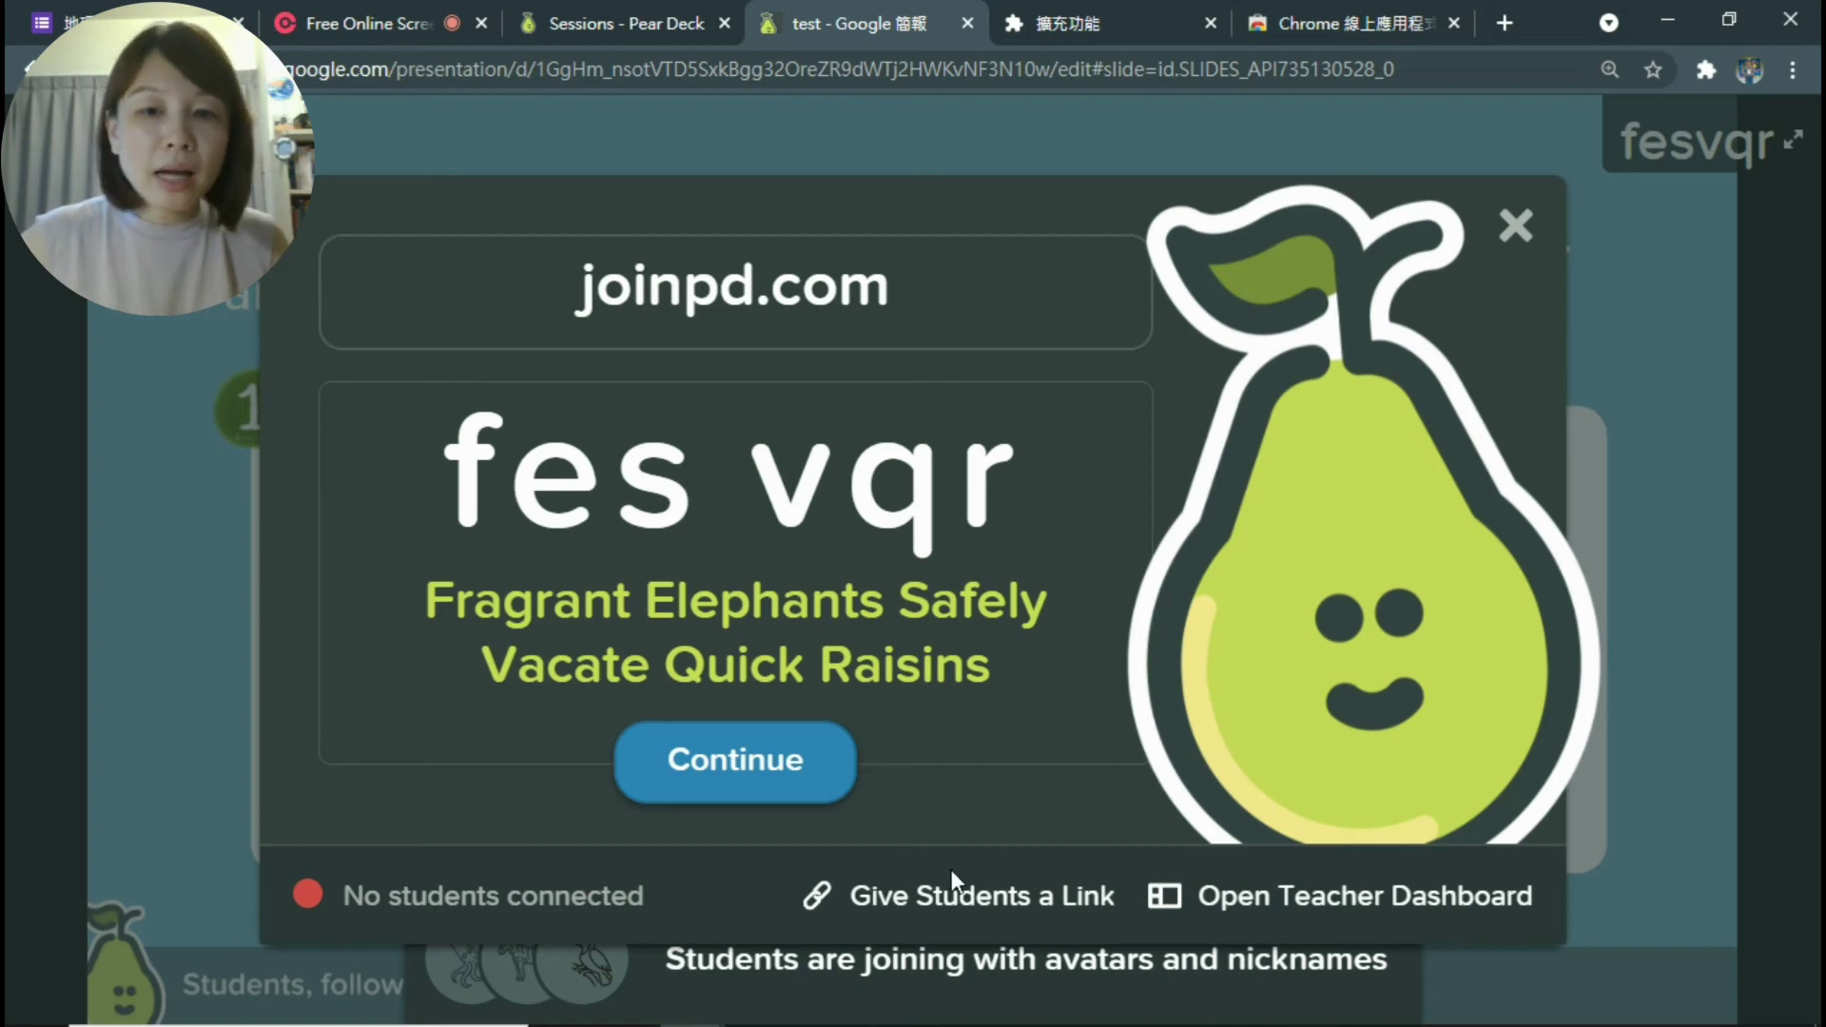
- Reopen the teacher dashboard, reposition its window, and close the join code and slide notes
{"action": "left_click", "coordinate": [1297, 902]}
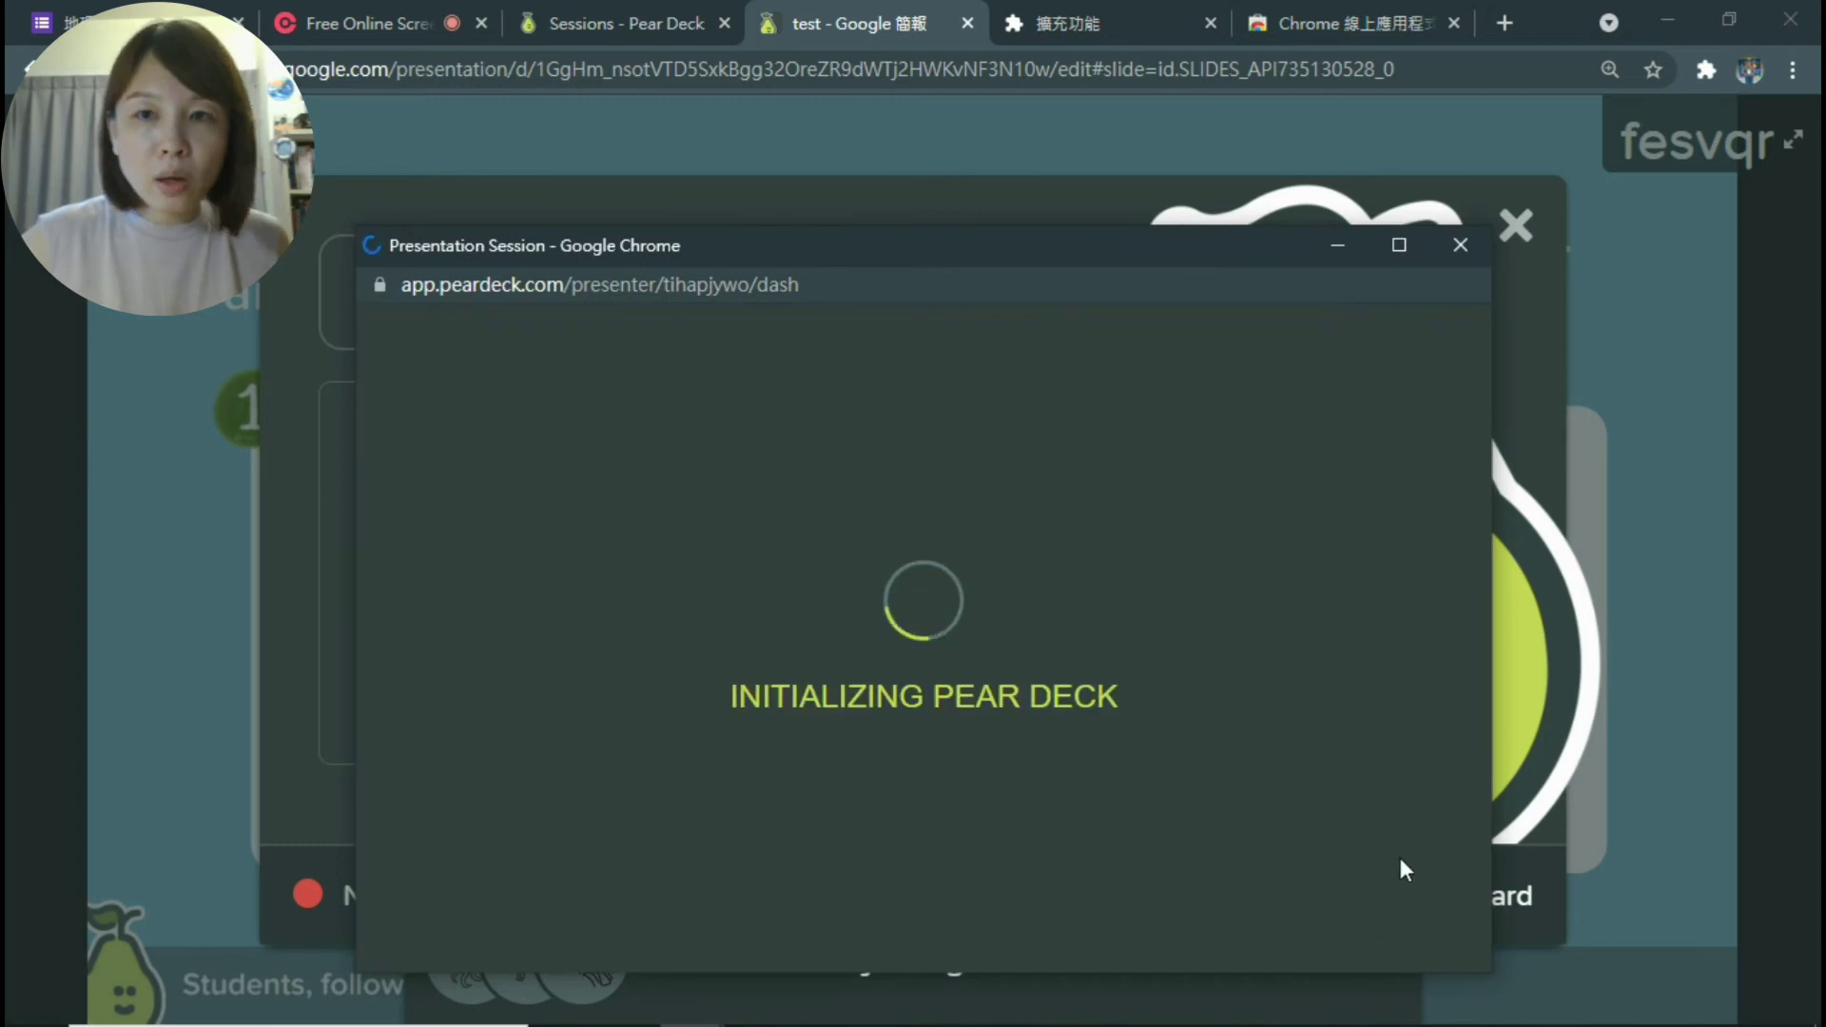
{"action": "left_click_drag", "start_coordinate": [1165, 263], "coordinate": [1013, 214]}
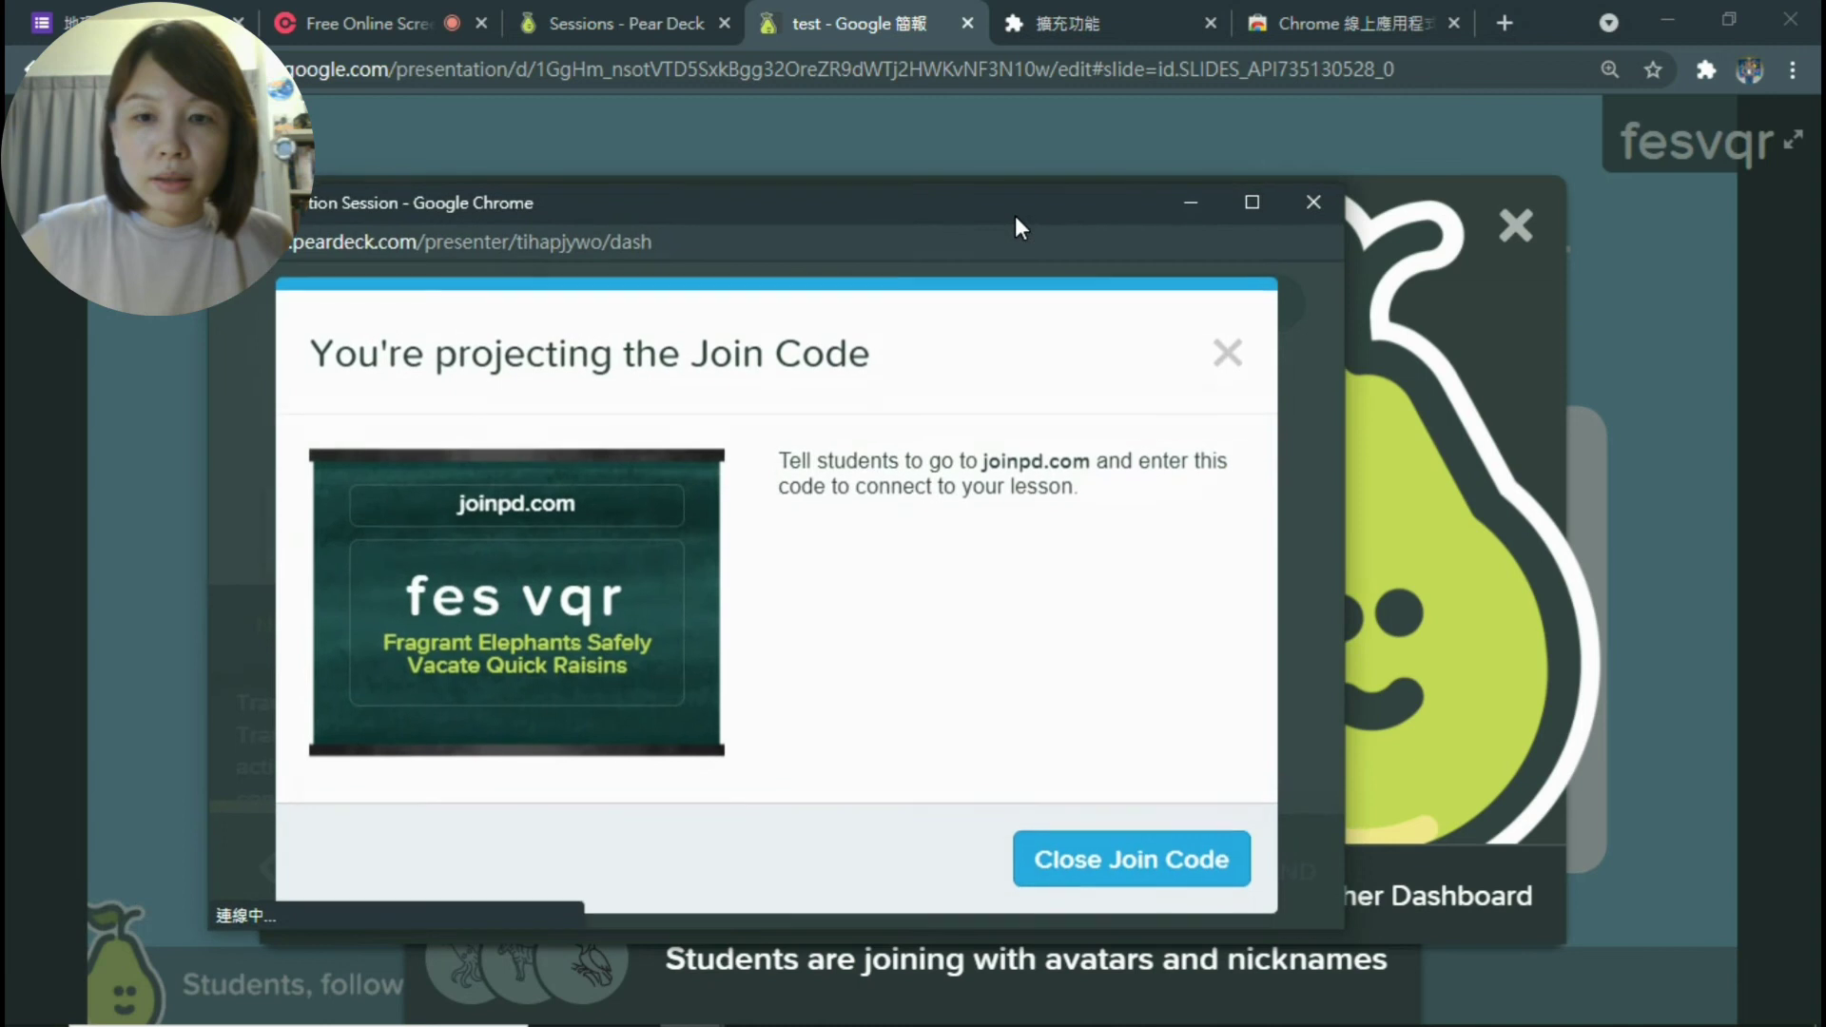
{"action": "left_click", "coordinate": [1228, 354]}
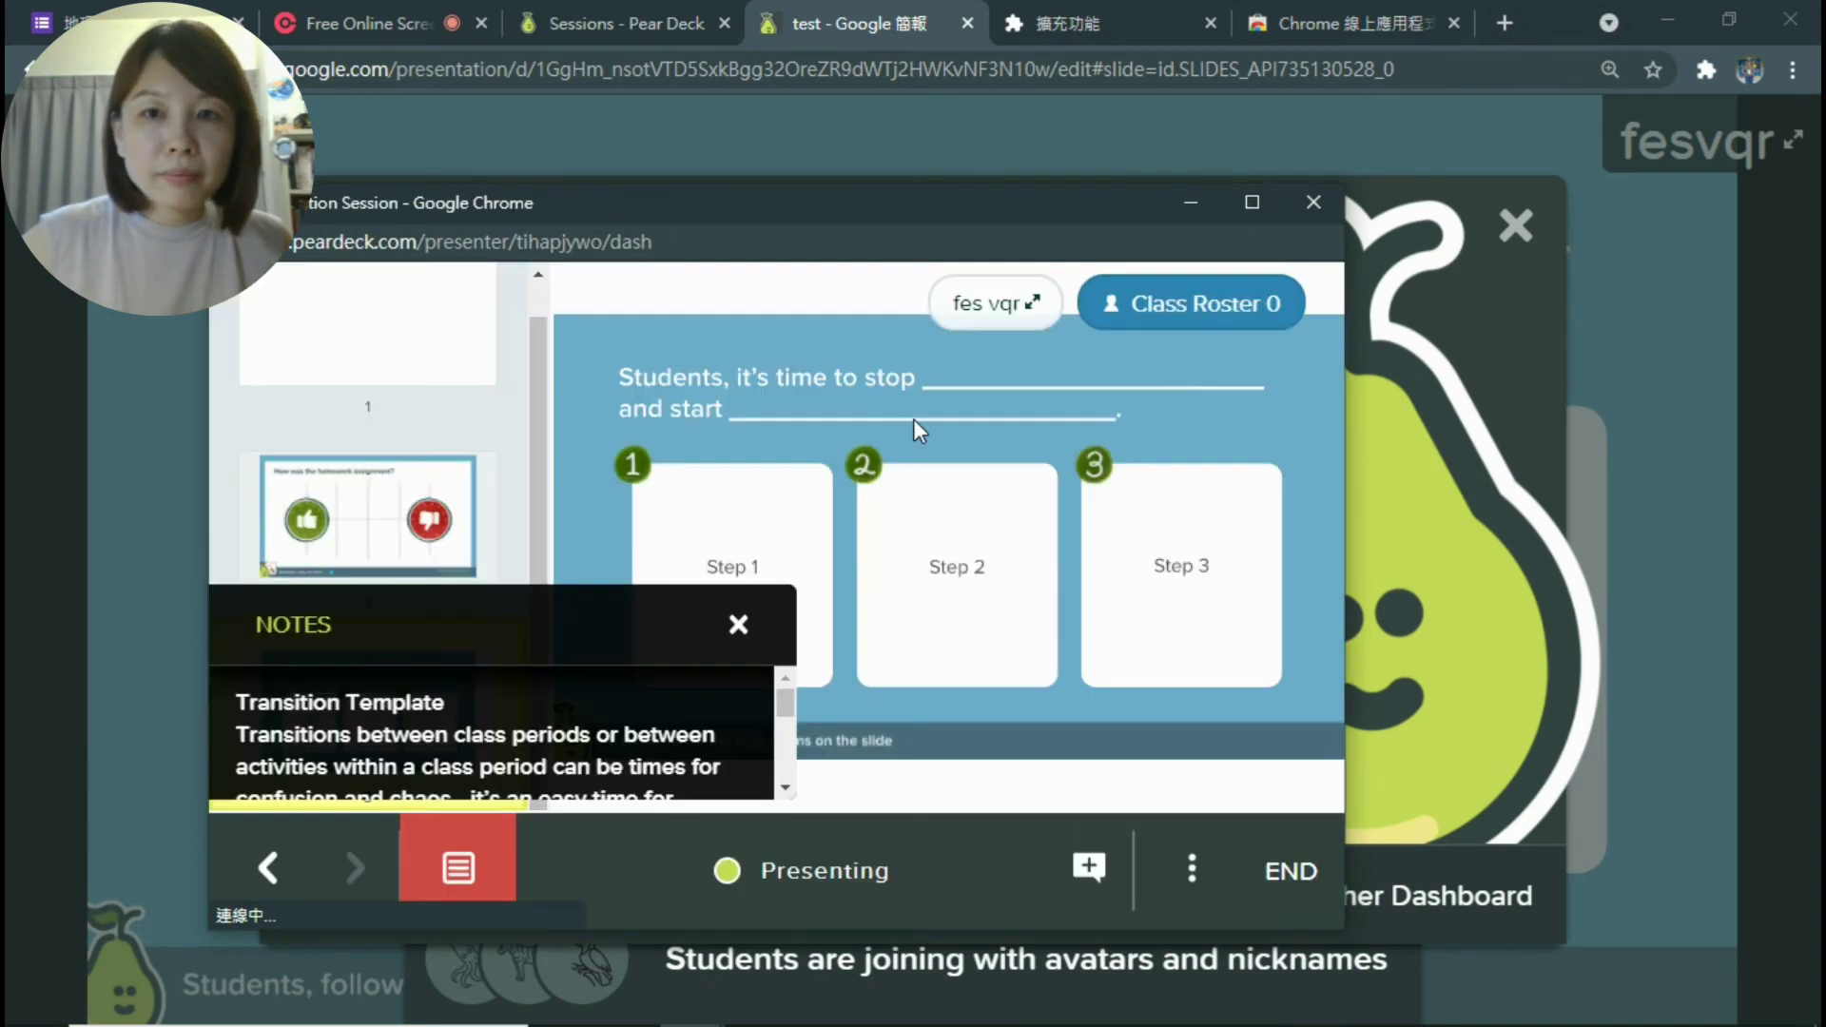
{"action": "left_click", "coordinate": [738, 624]}
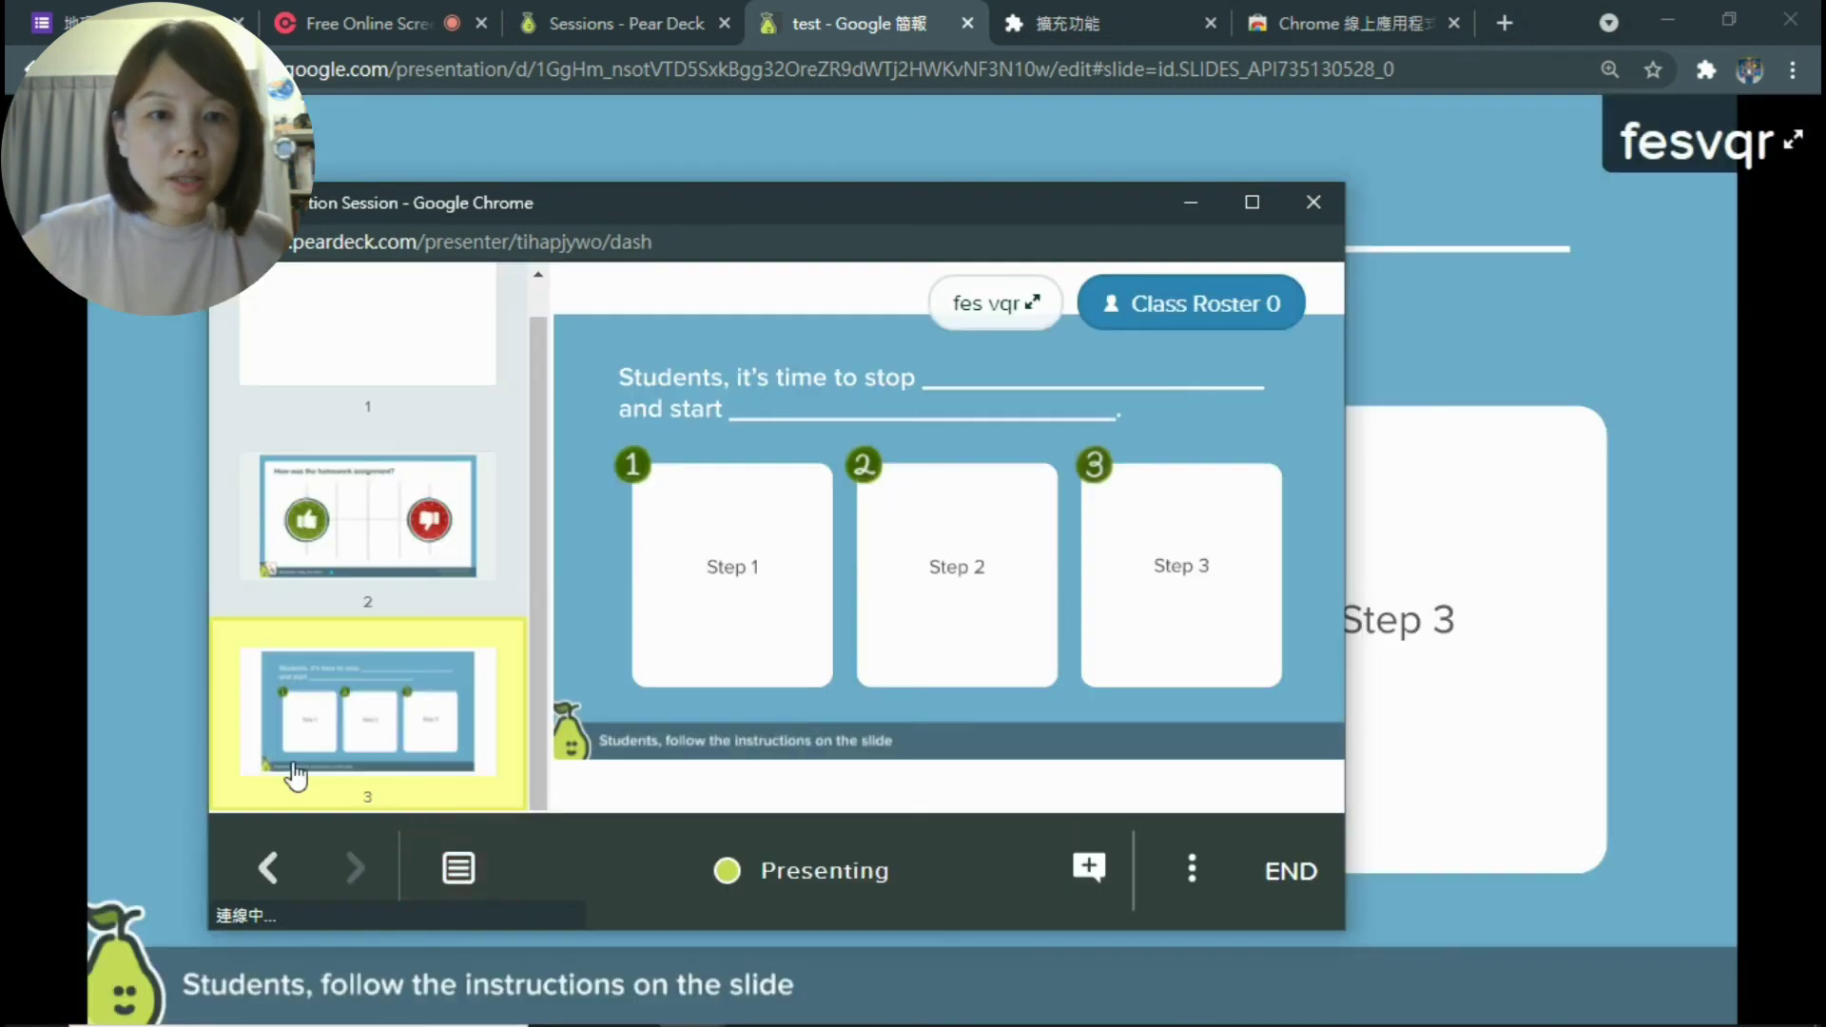
- Present slide 1 and then the draggable homework question on slide 2, closing that slide's notes
{"action": "scroll", "coordinate": [369, 551], "scroll_direction": "up", "scroll_amount": 1}
{"action": "left_click", "coordinate": [395, 399]}
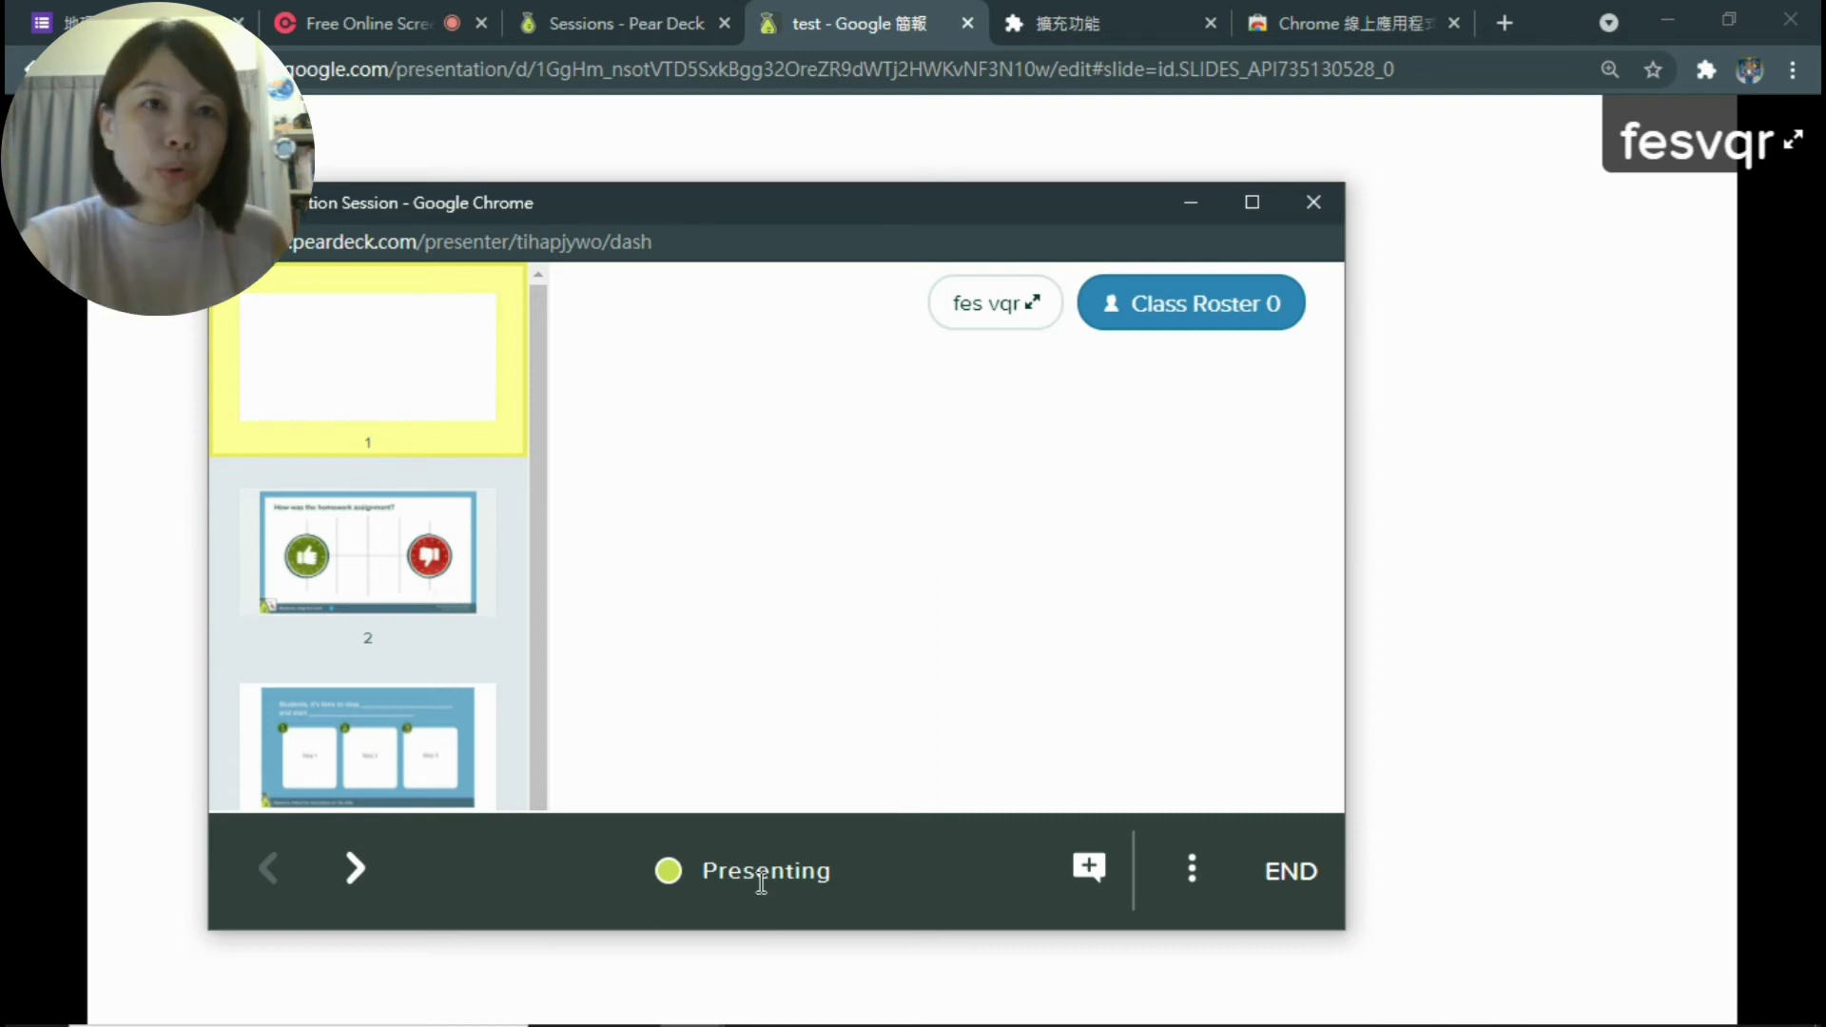
{"action": "left_click", "coordinate": [359, 587]}
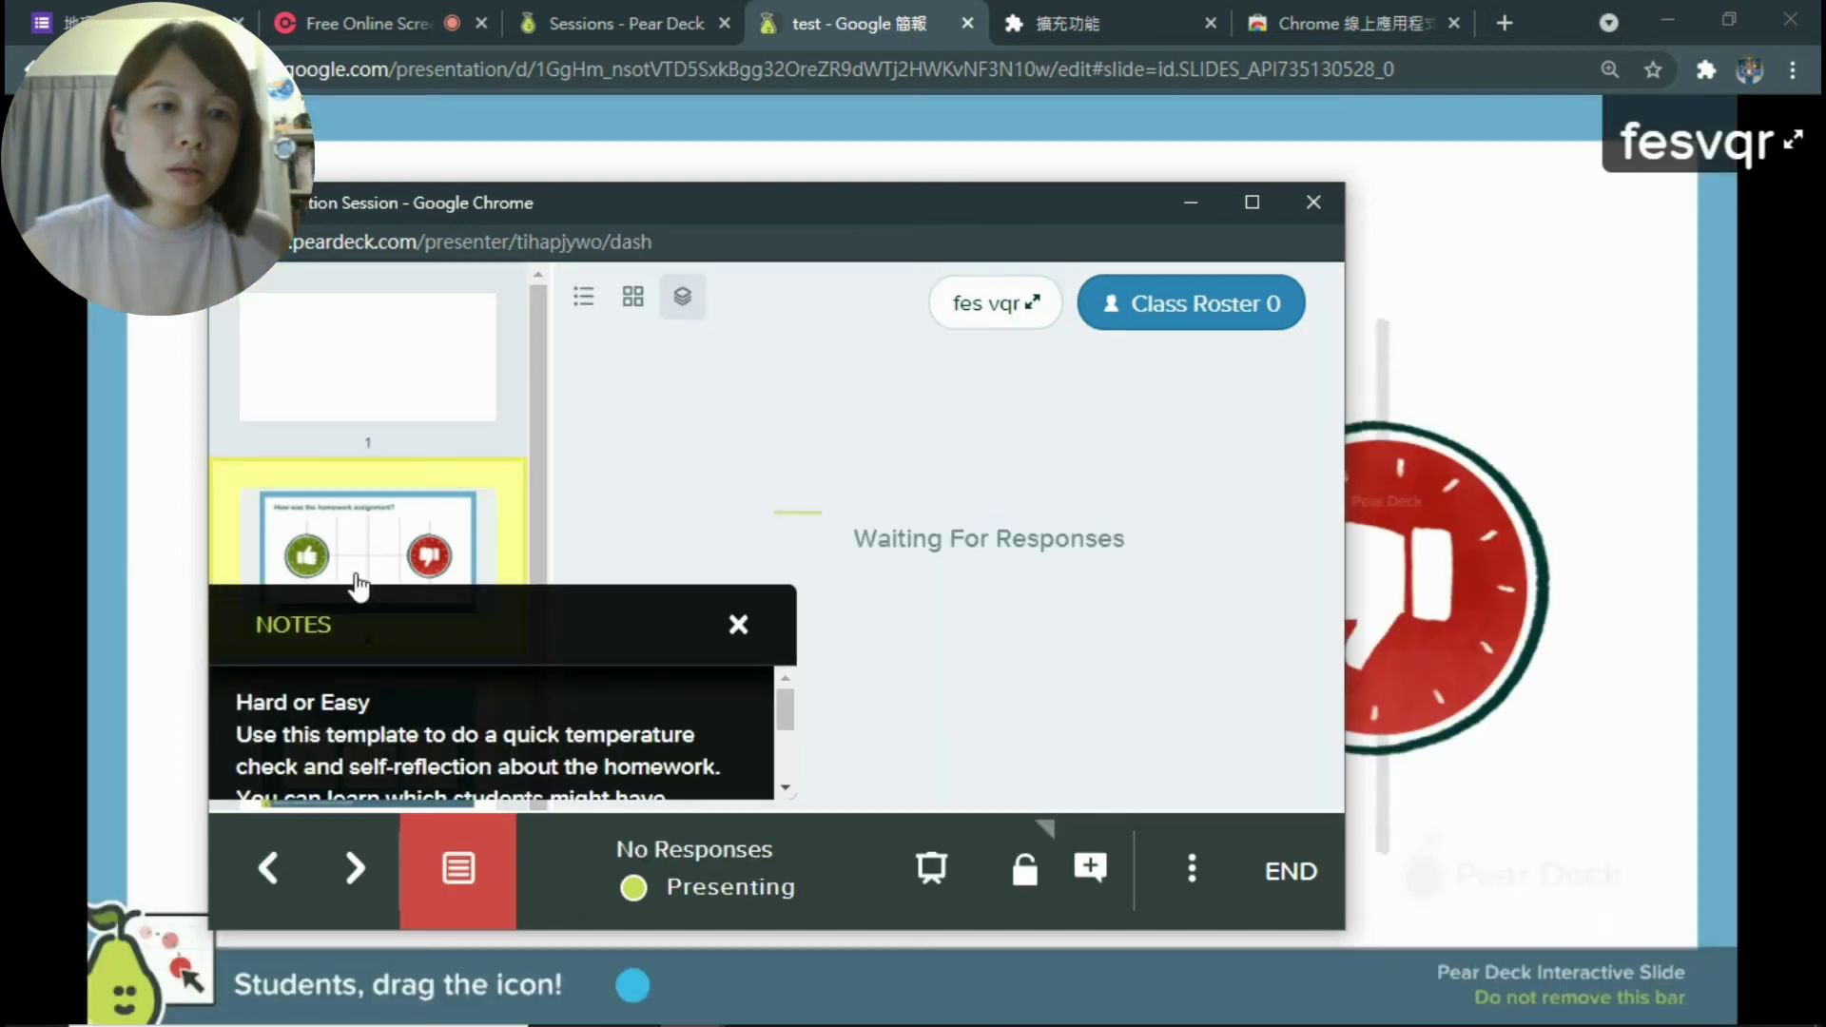
{"action": "left_click", "coordinate": [737, 627]}
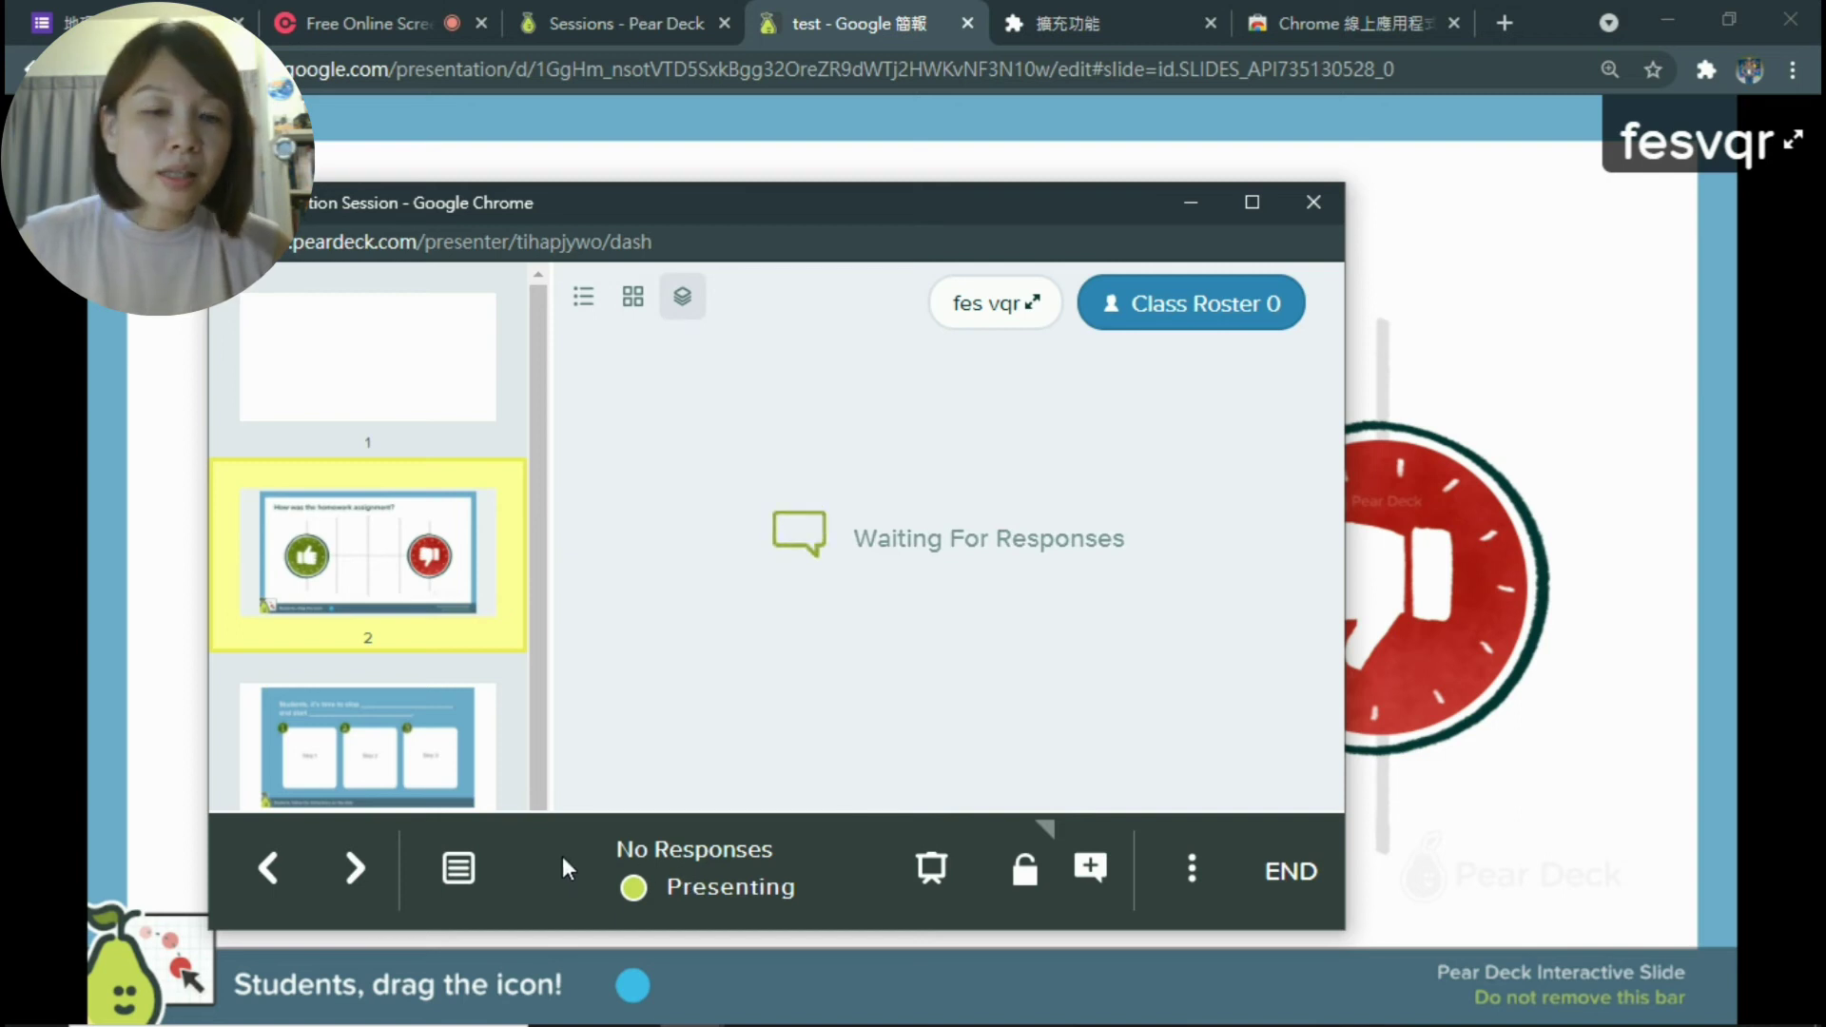
- Project the student responses for the homework question, look at the session options, and hide the responses again
{"action": "left_click", "coordinate": [932, 870]}
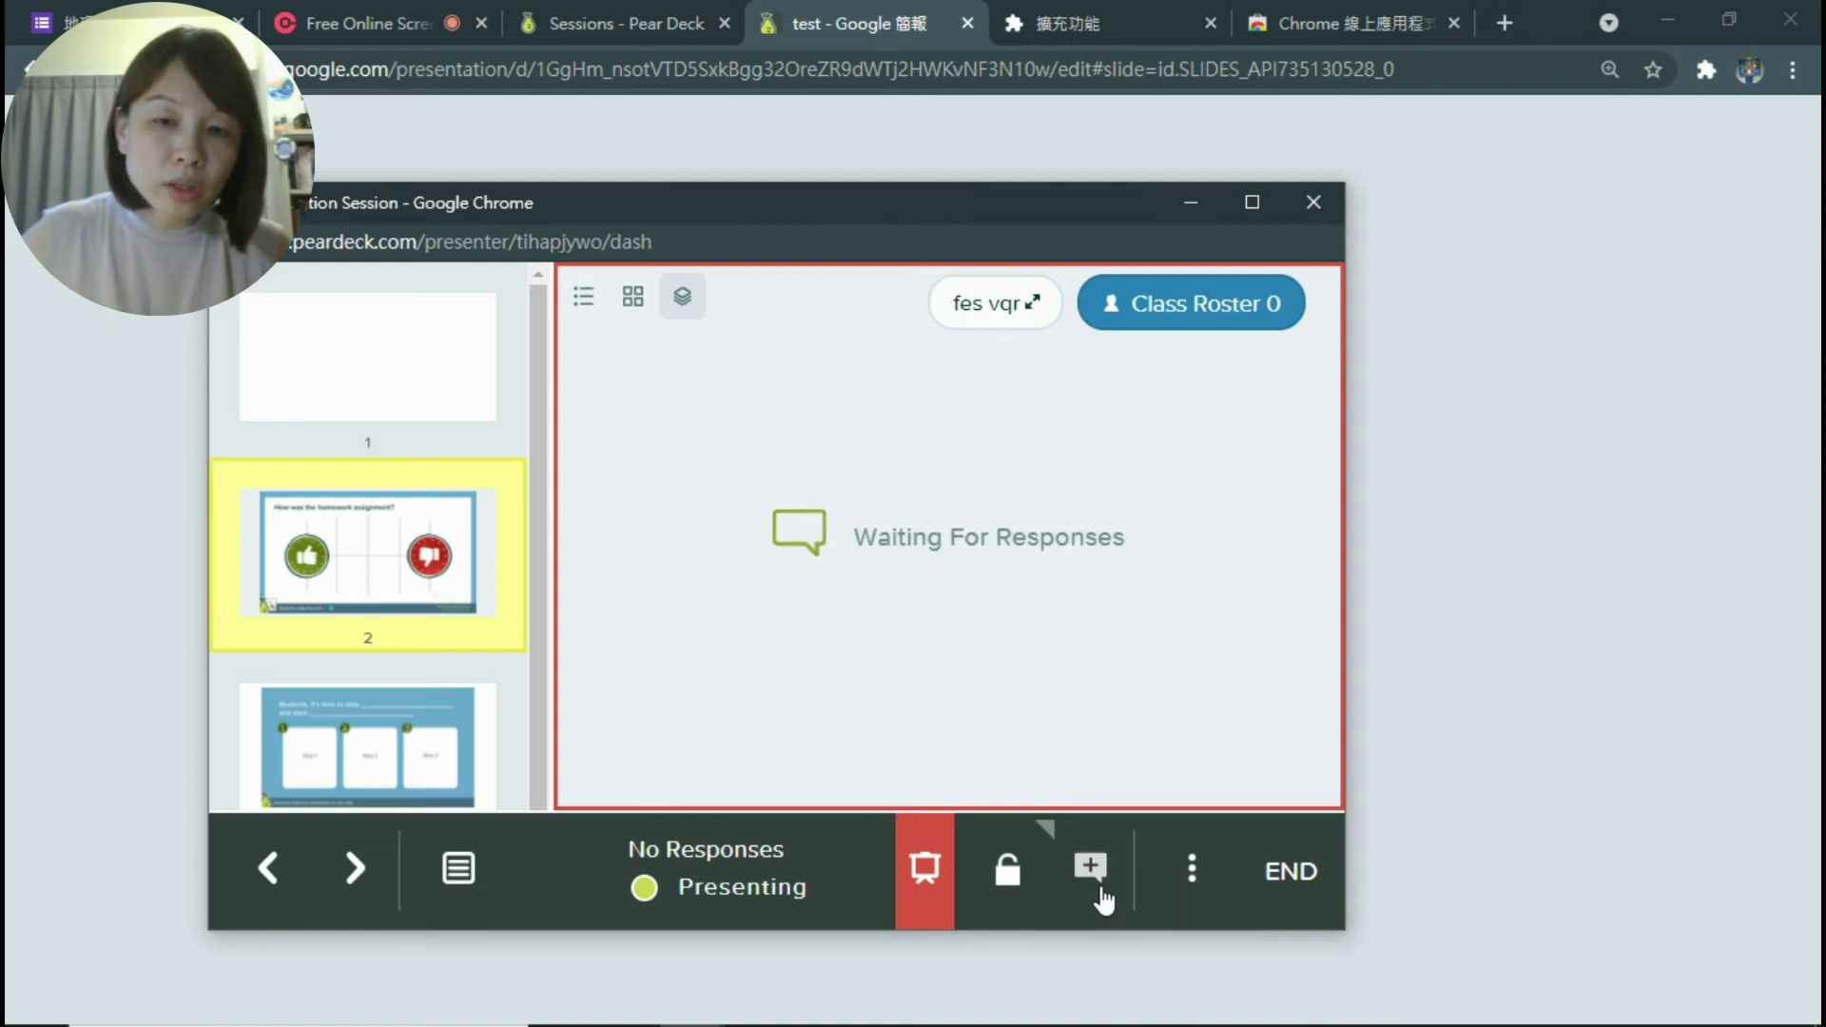
{"action": "left_click", "coordinate": [1191, 870]}
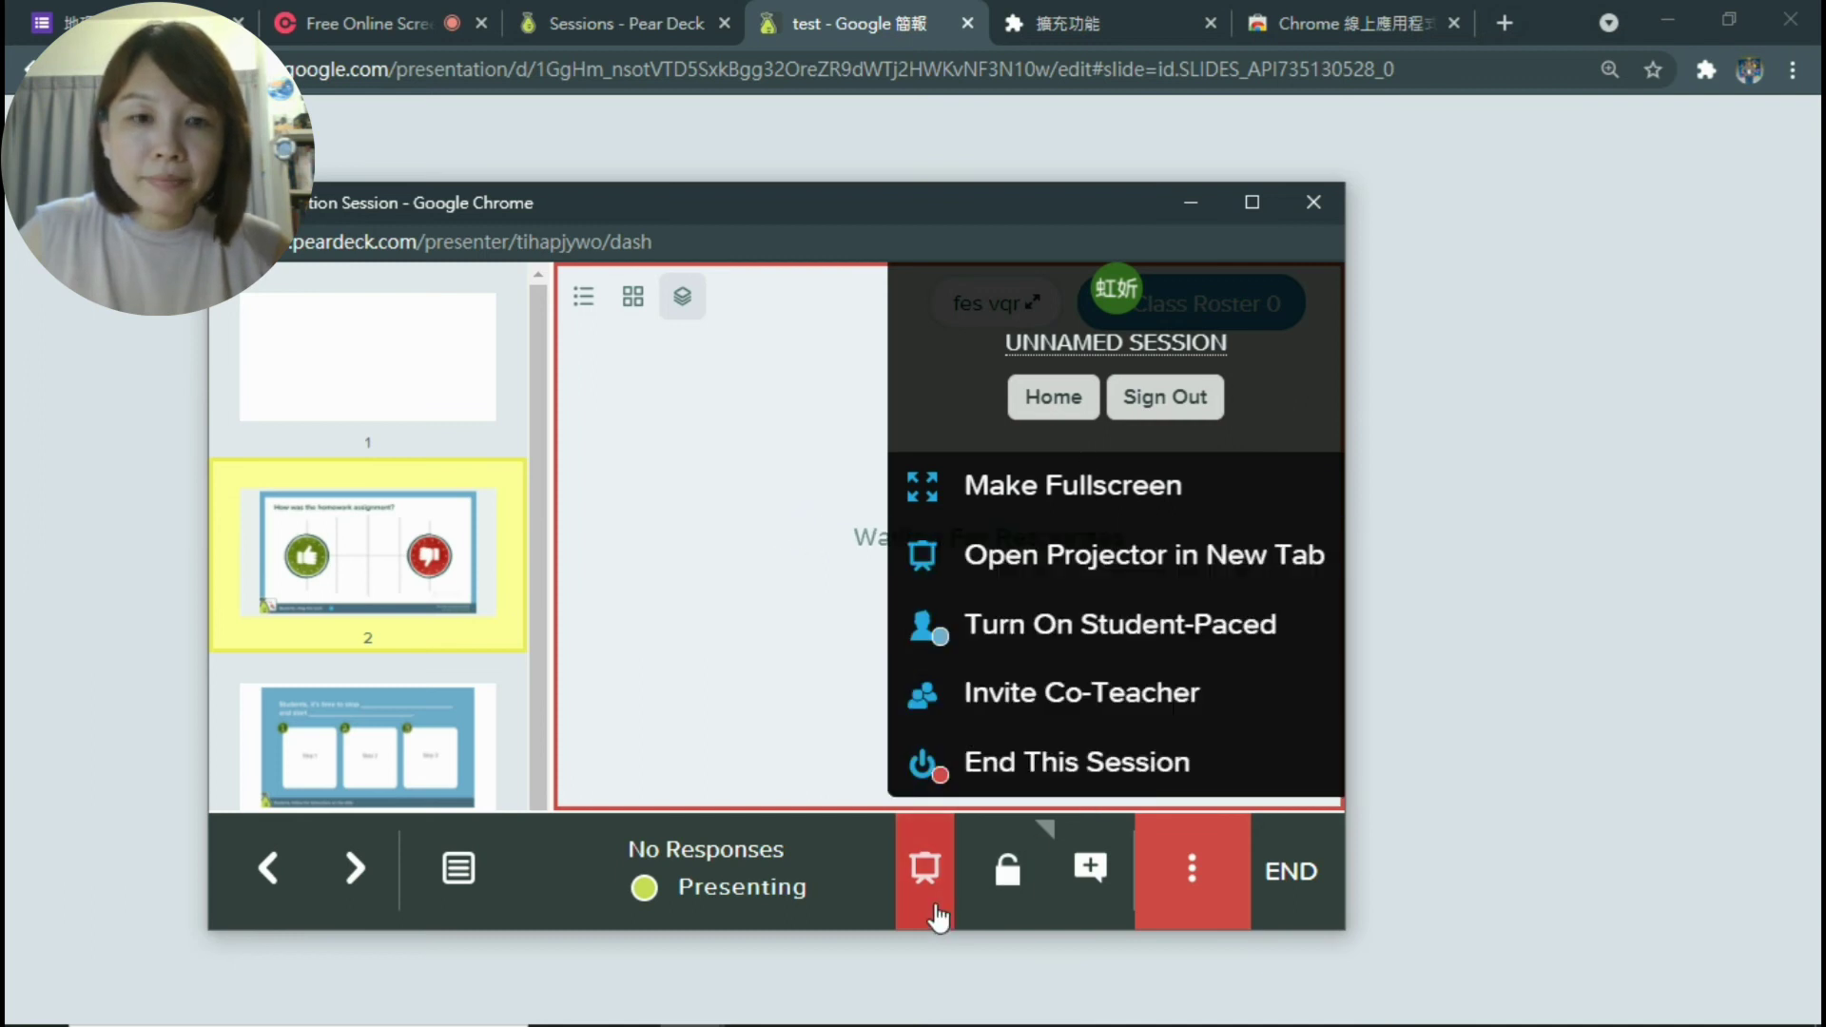
{"action": "left_click", "coordinate": [941, 905]}
{"action": "left_click", "coordinate": [937, 884]}
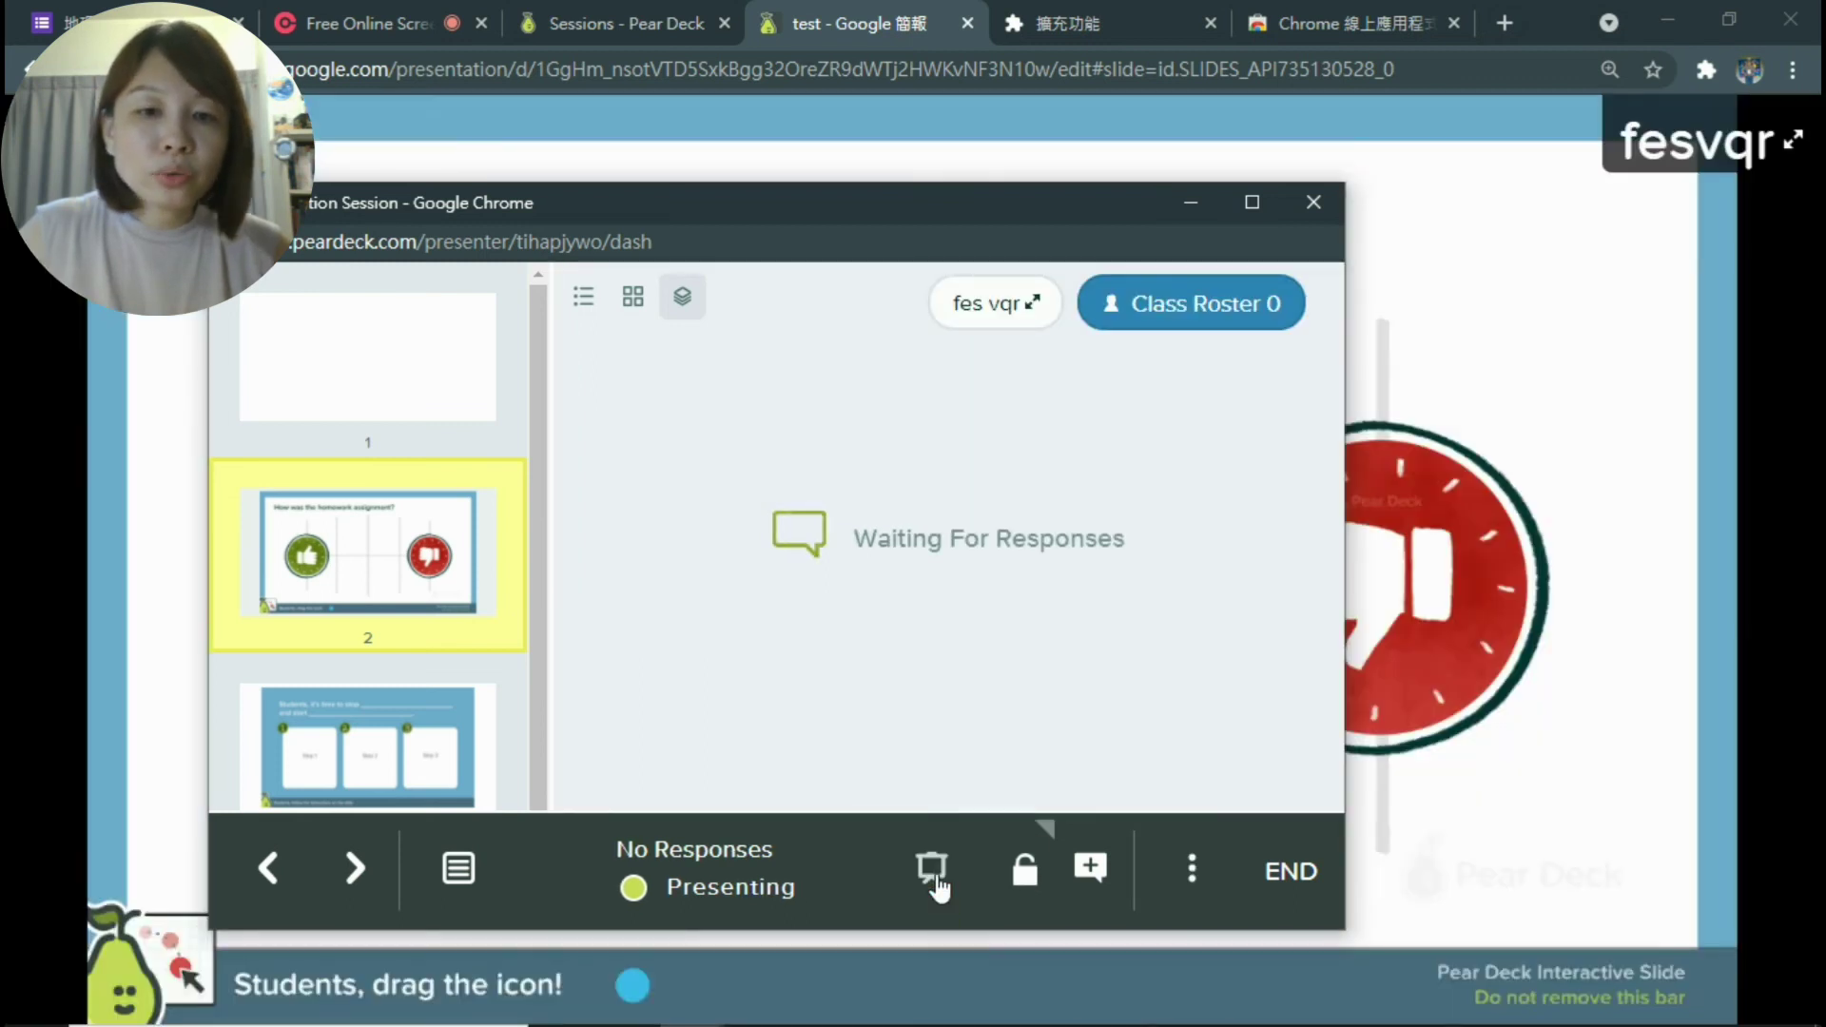
- Present slide 3 with the three step boxes, and start ending the session up to the session name entry
{"action": "left_click", "coordinate": [430, 751]}
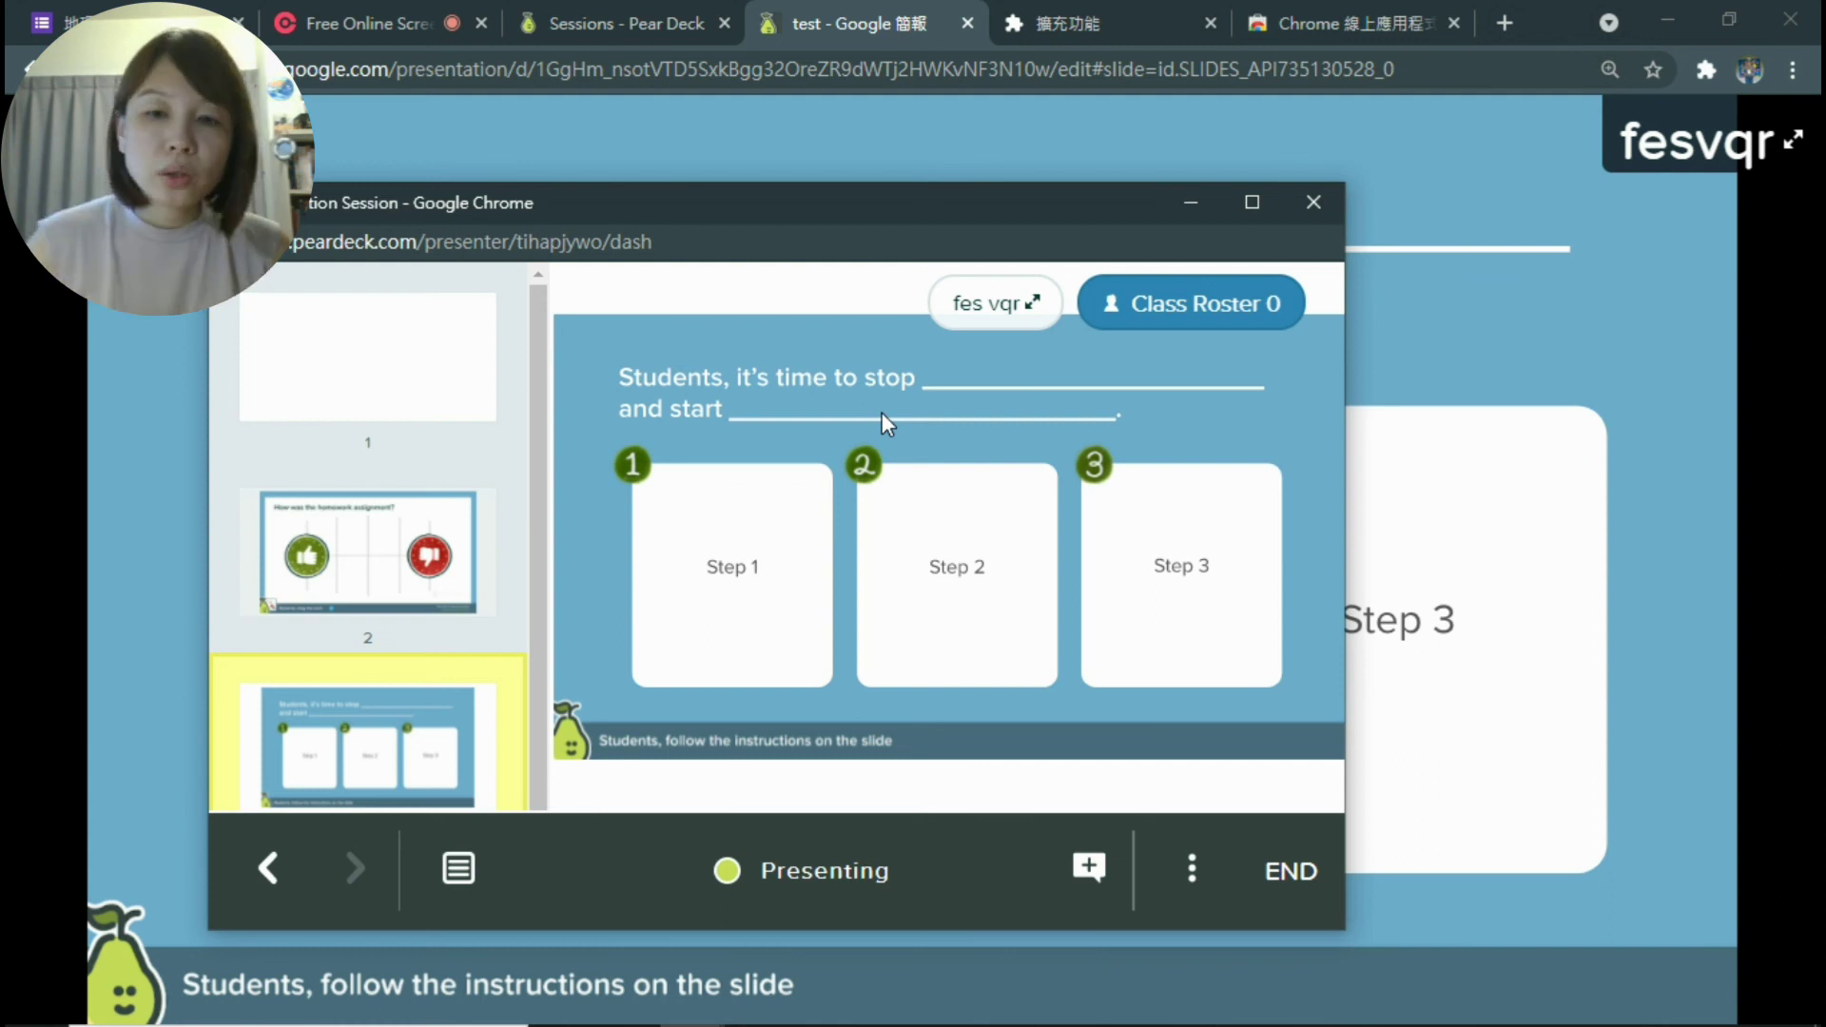
{"action": "left_click", "coordinate": [1280, 873]}
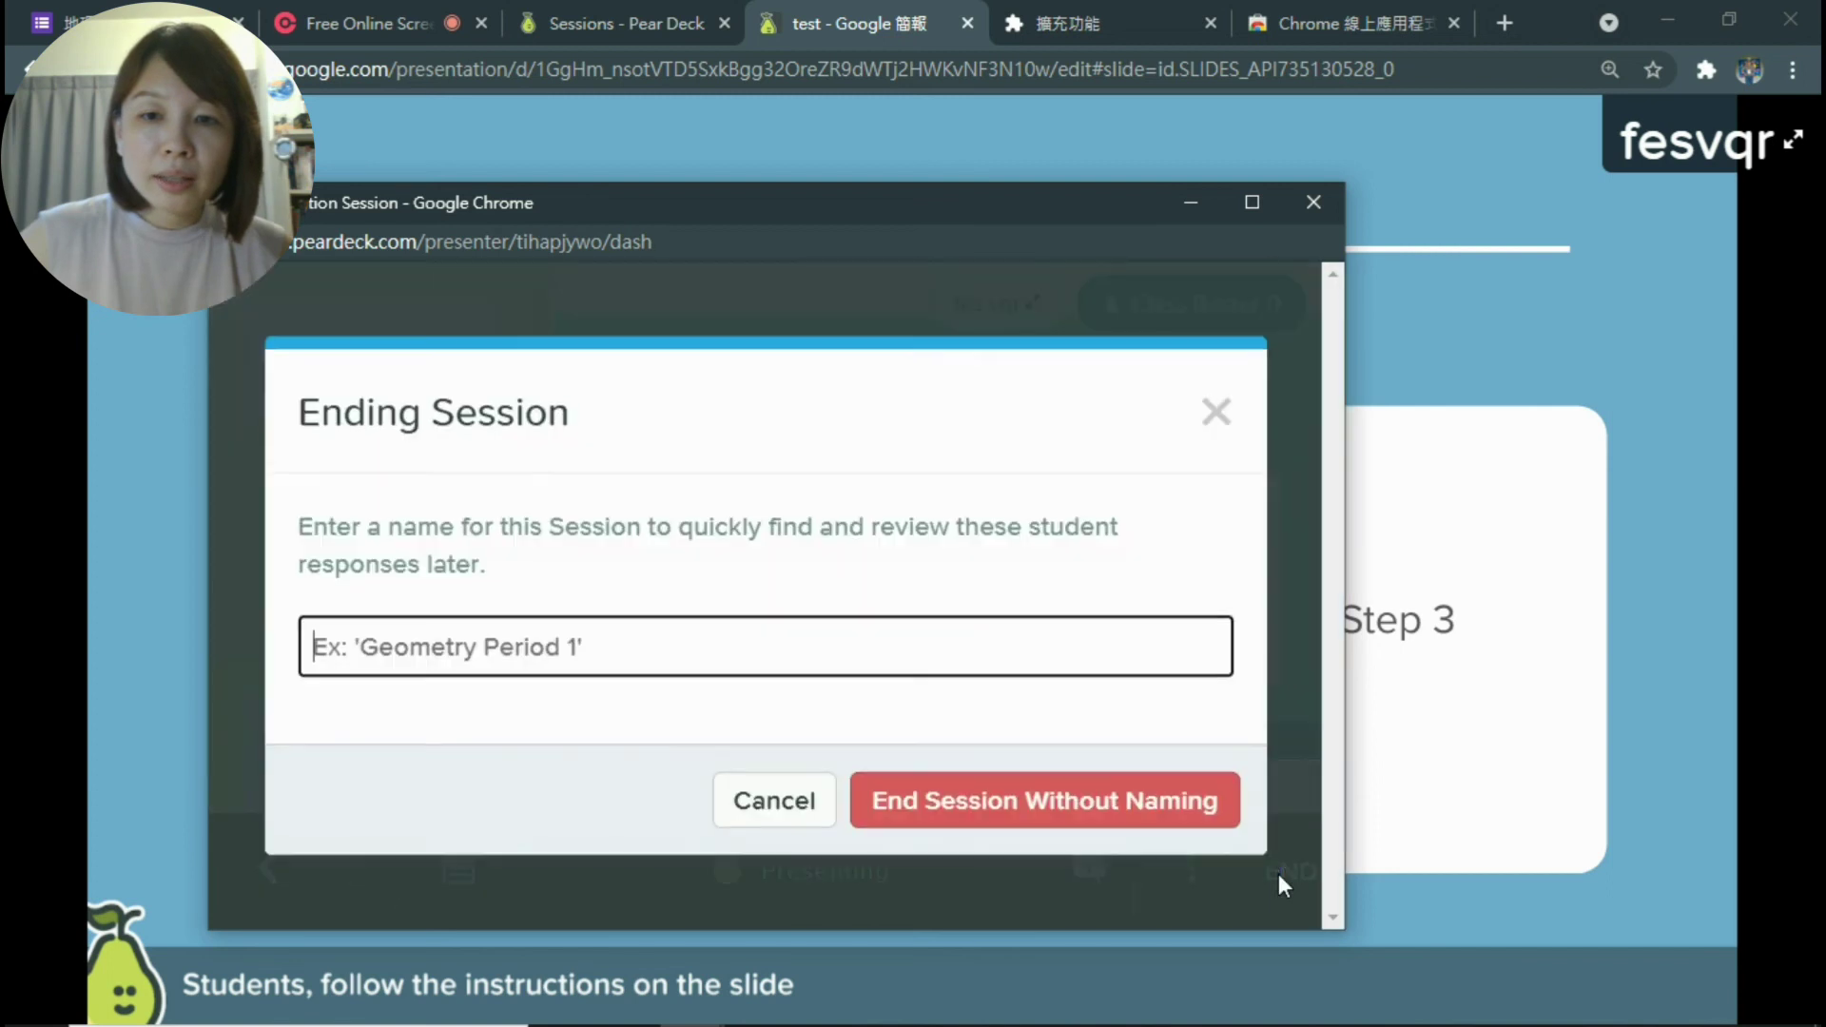
{"action": "left_click", "coordinate": [709, 664]}
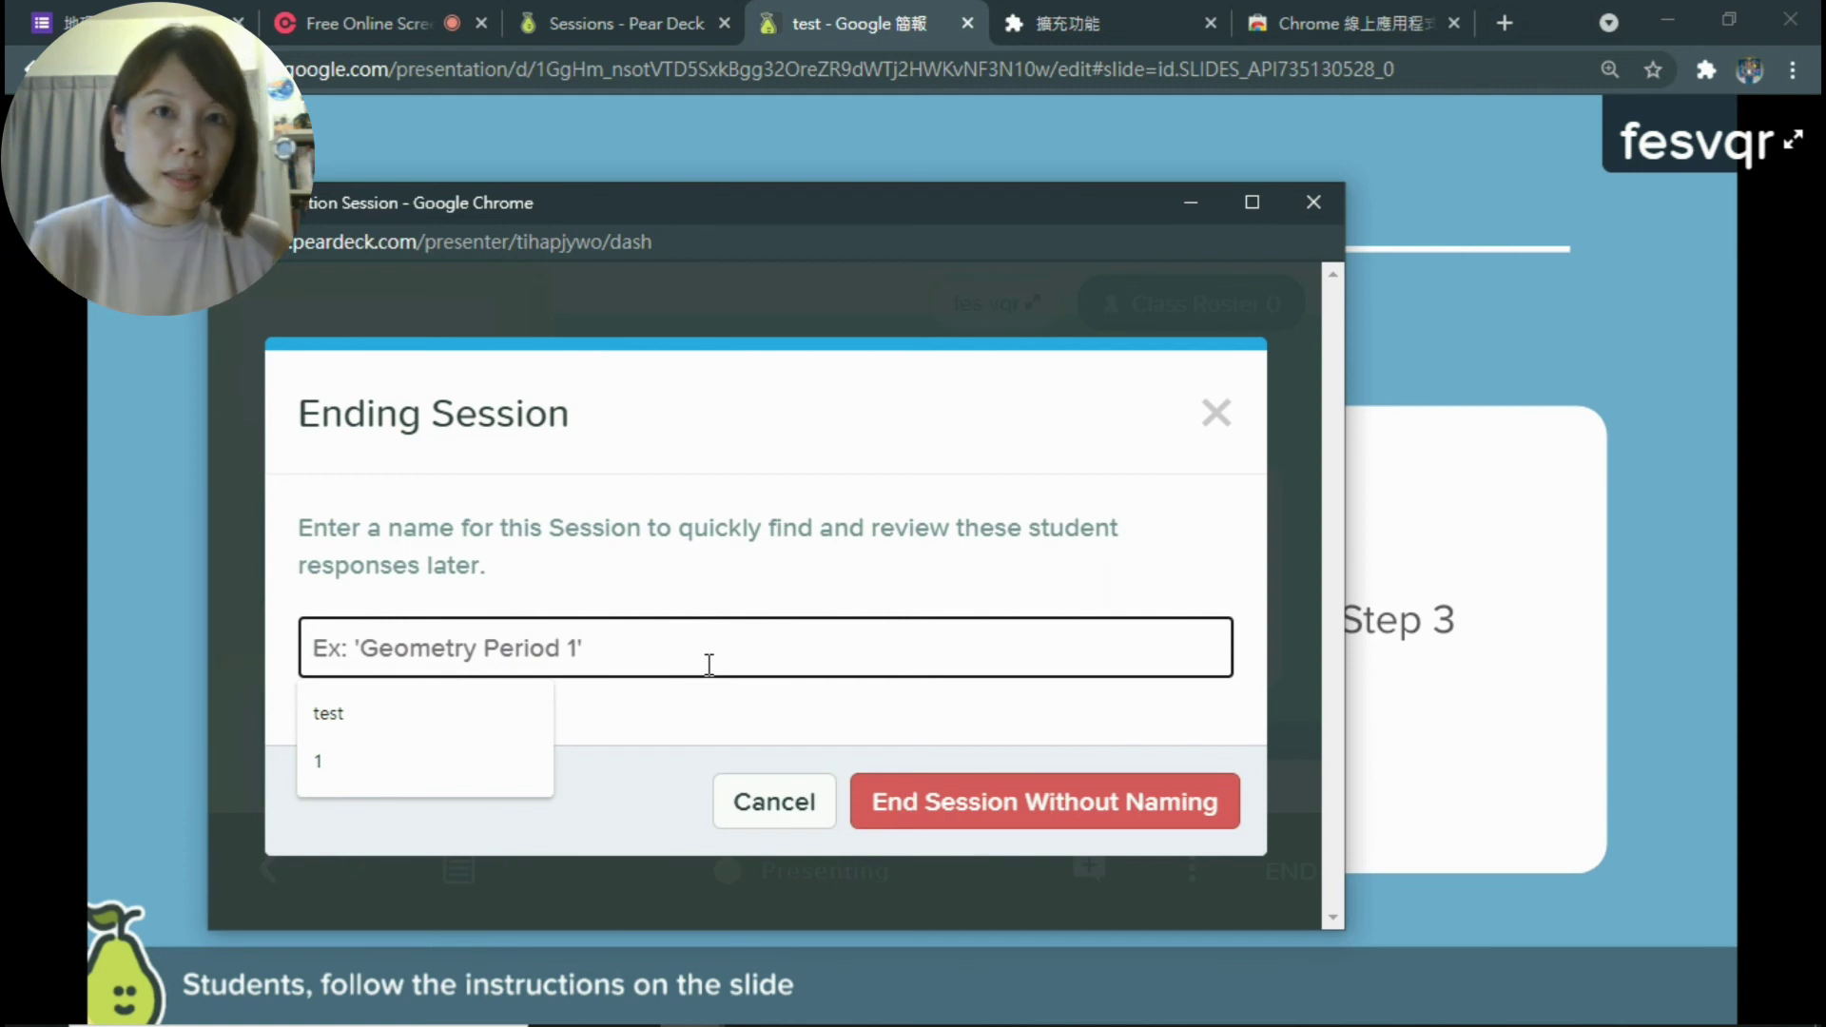
- Check Pear Deck's Sessions page for the session in progress and return to the test presentation
{"action": "left_click", "coordinate": [613, 22]}
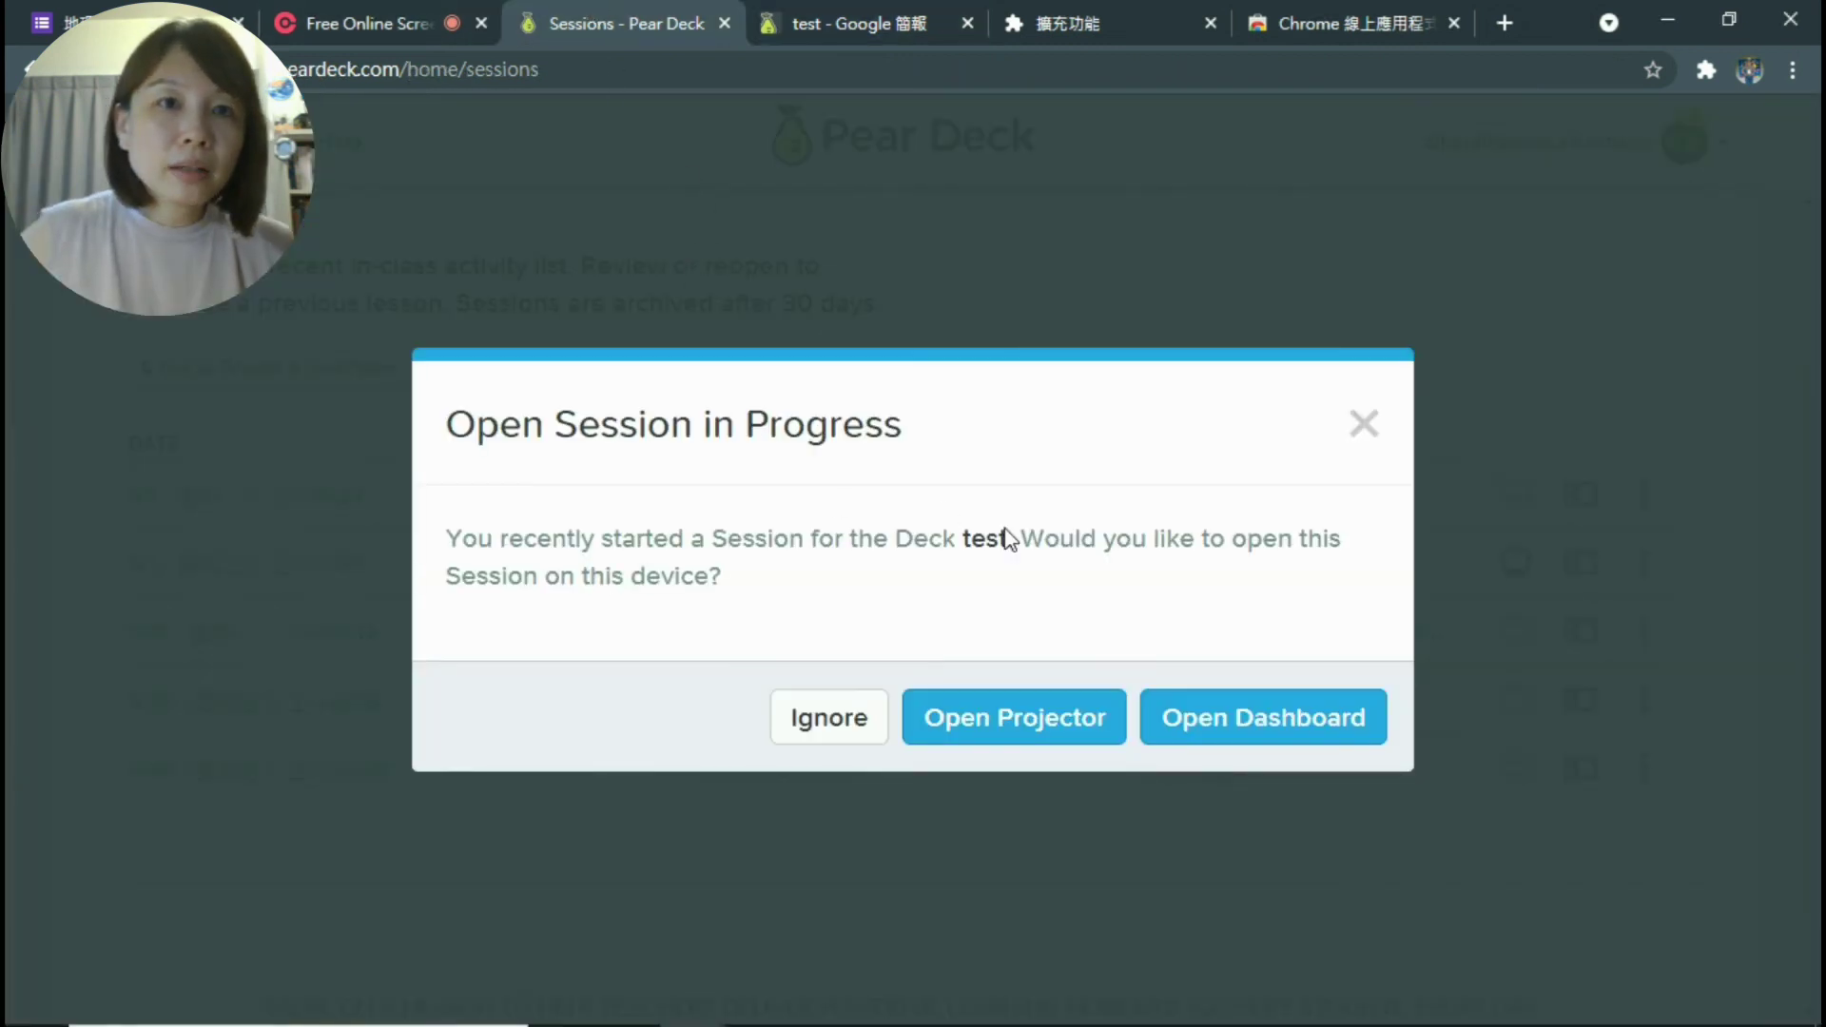
{"action": "left_click", "coordinate": [860, 19]}
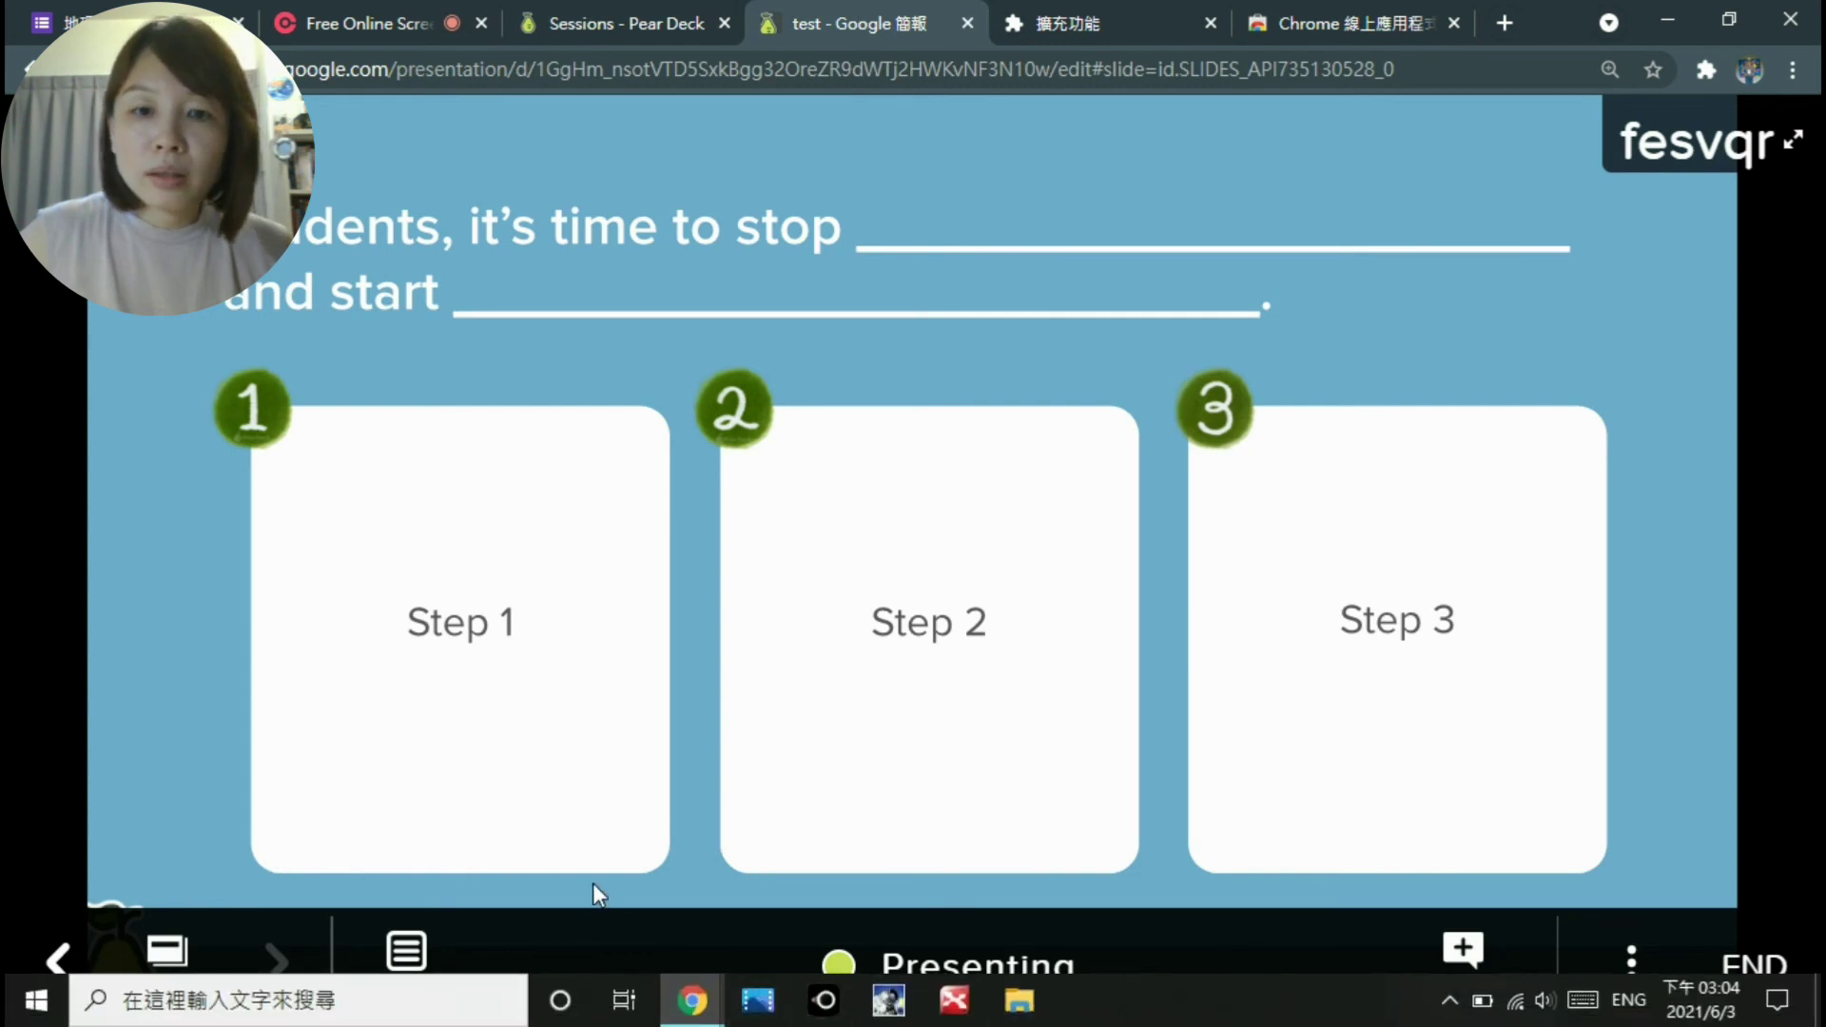
- Name the session "test", then save and end it
{"action": "mouse_move", "coordinate": [691, 1000]}
{"action": "left_click", "coordinate": [1114, 909]}
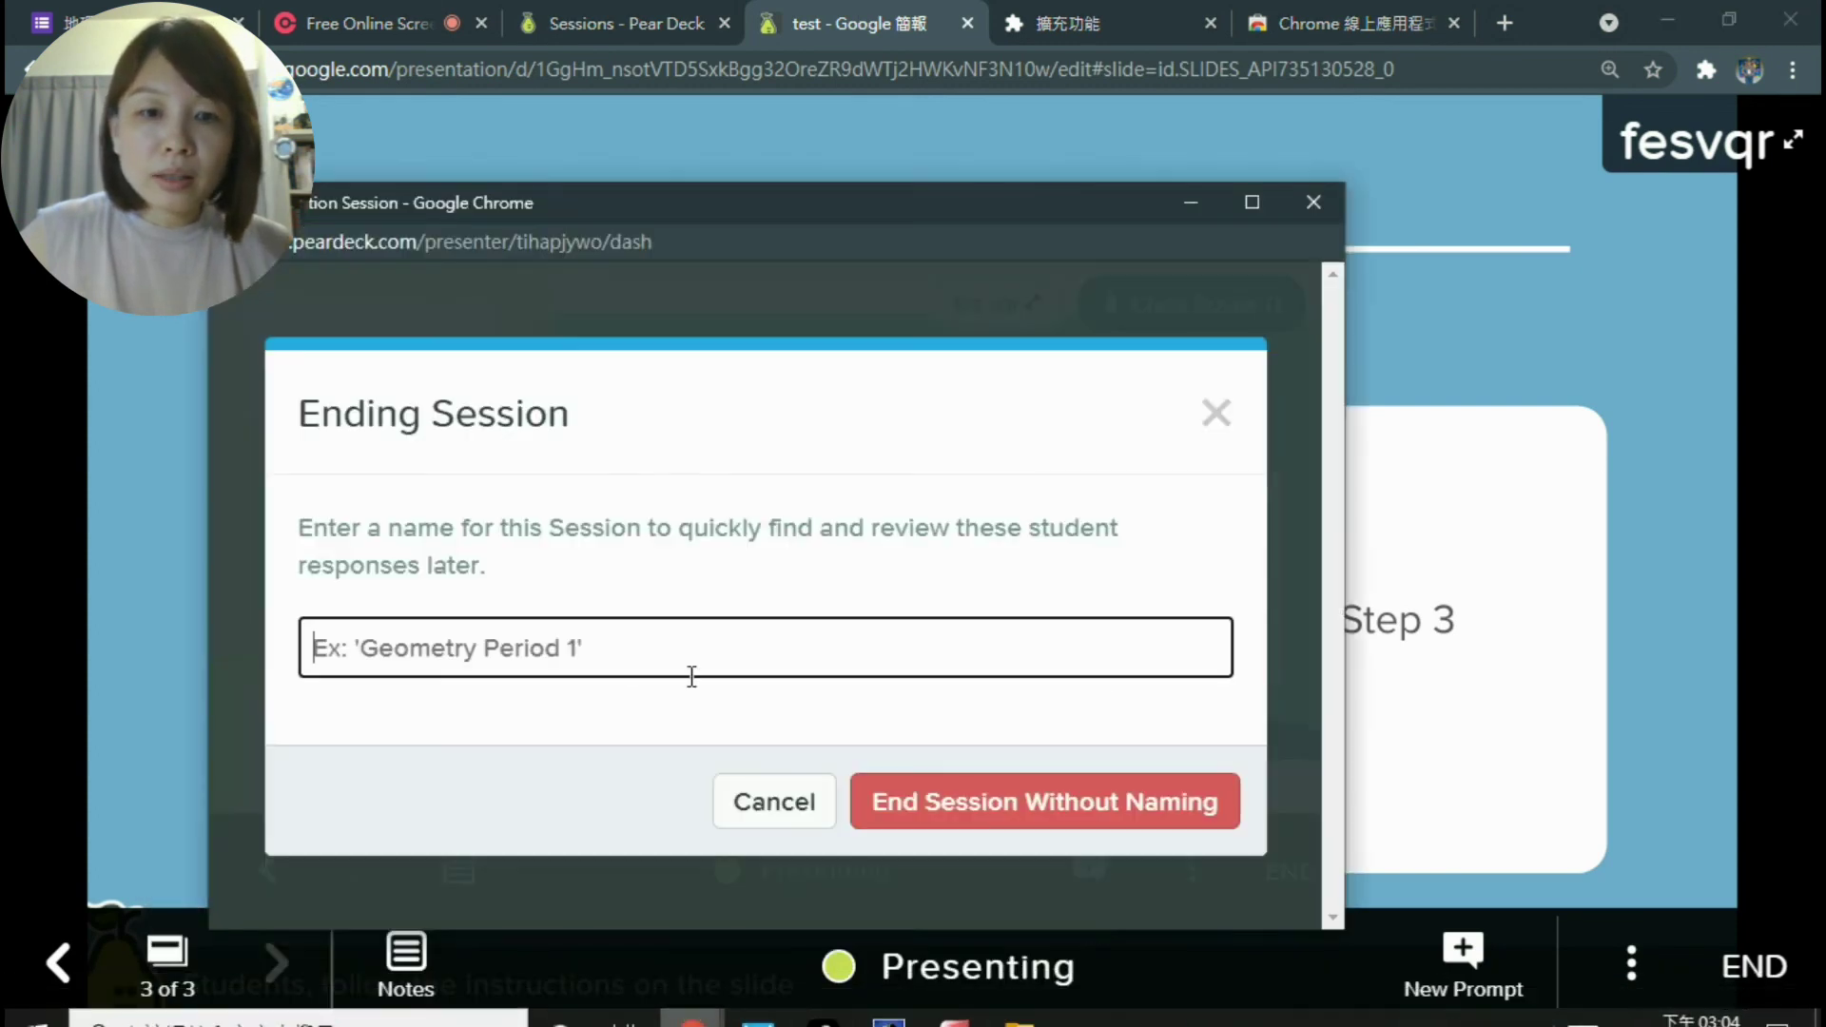
{"action": "left_click", "coordinate": [504, 665]}
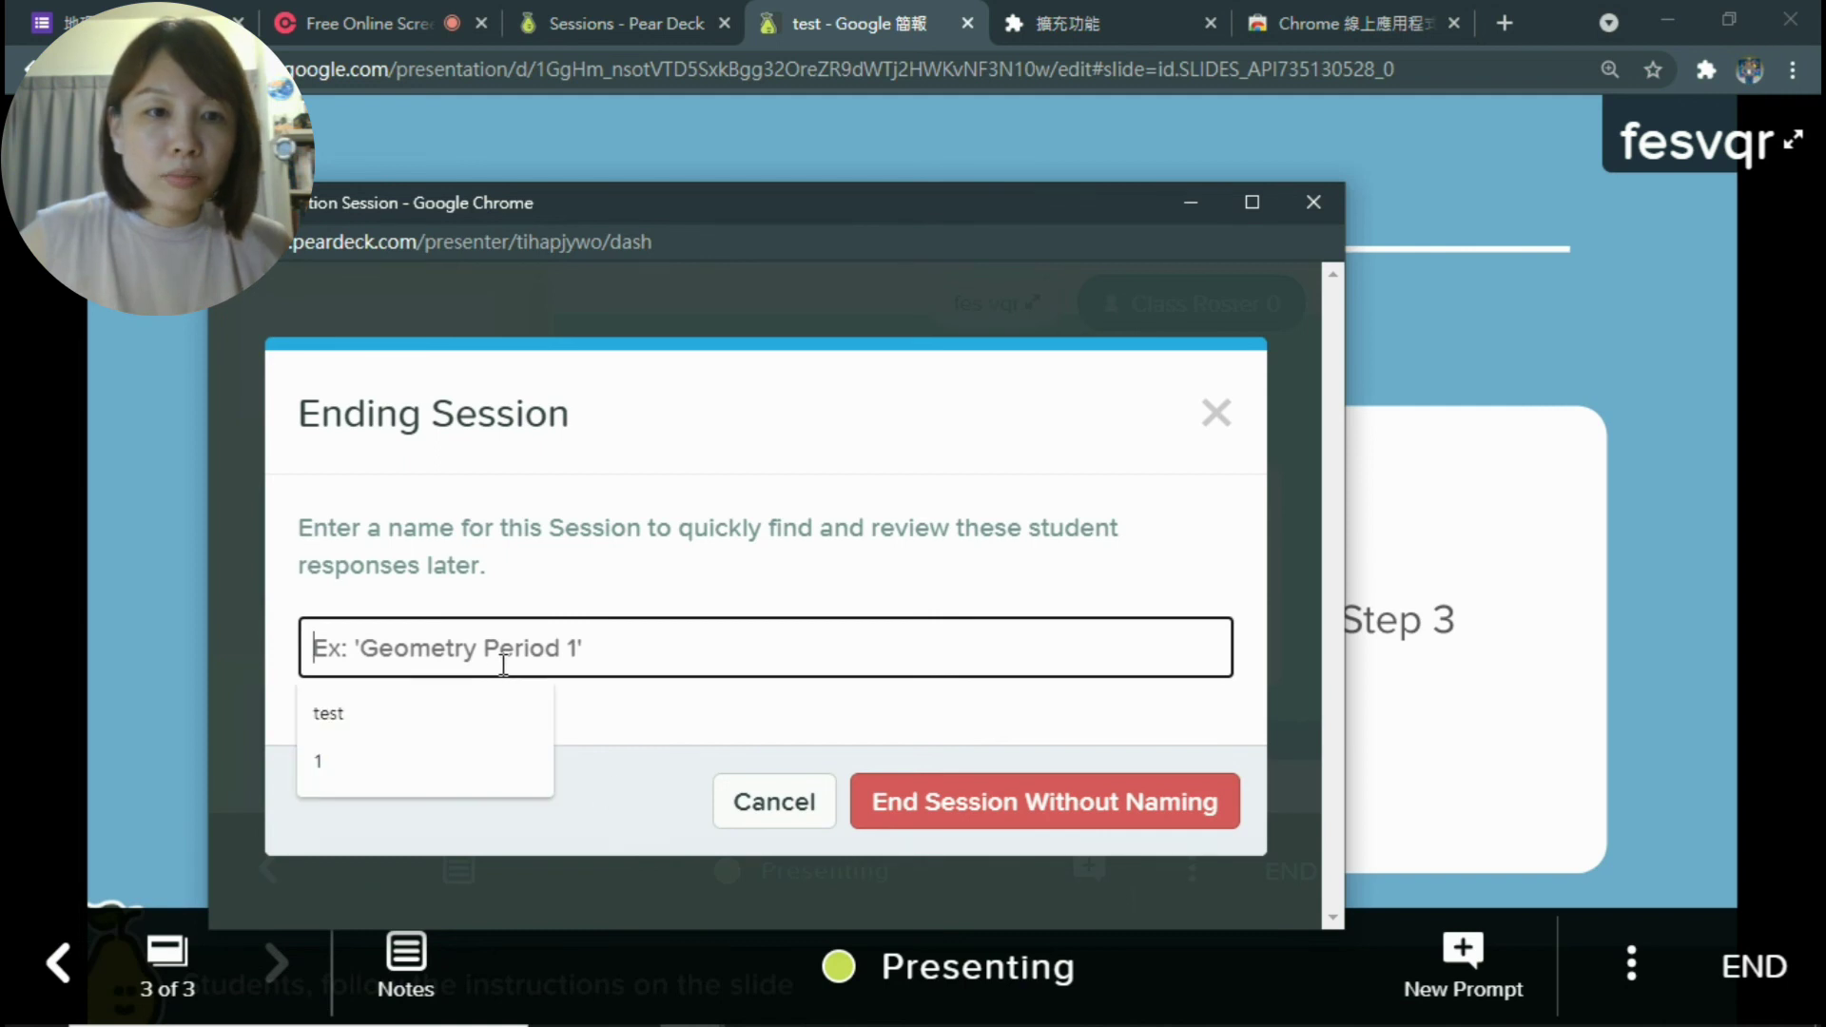
{"action": "left_click", "coordinate": [481, 712]}
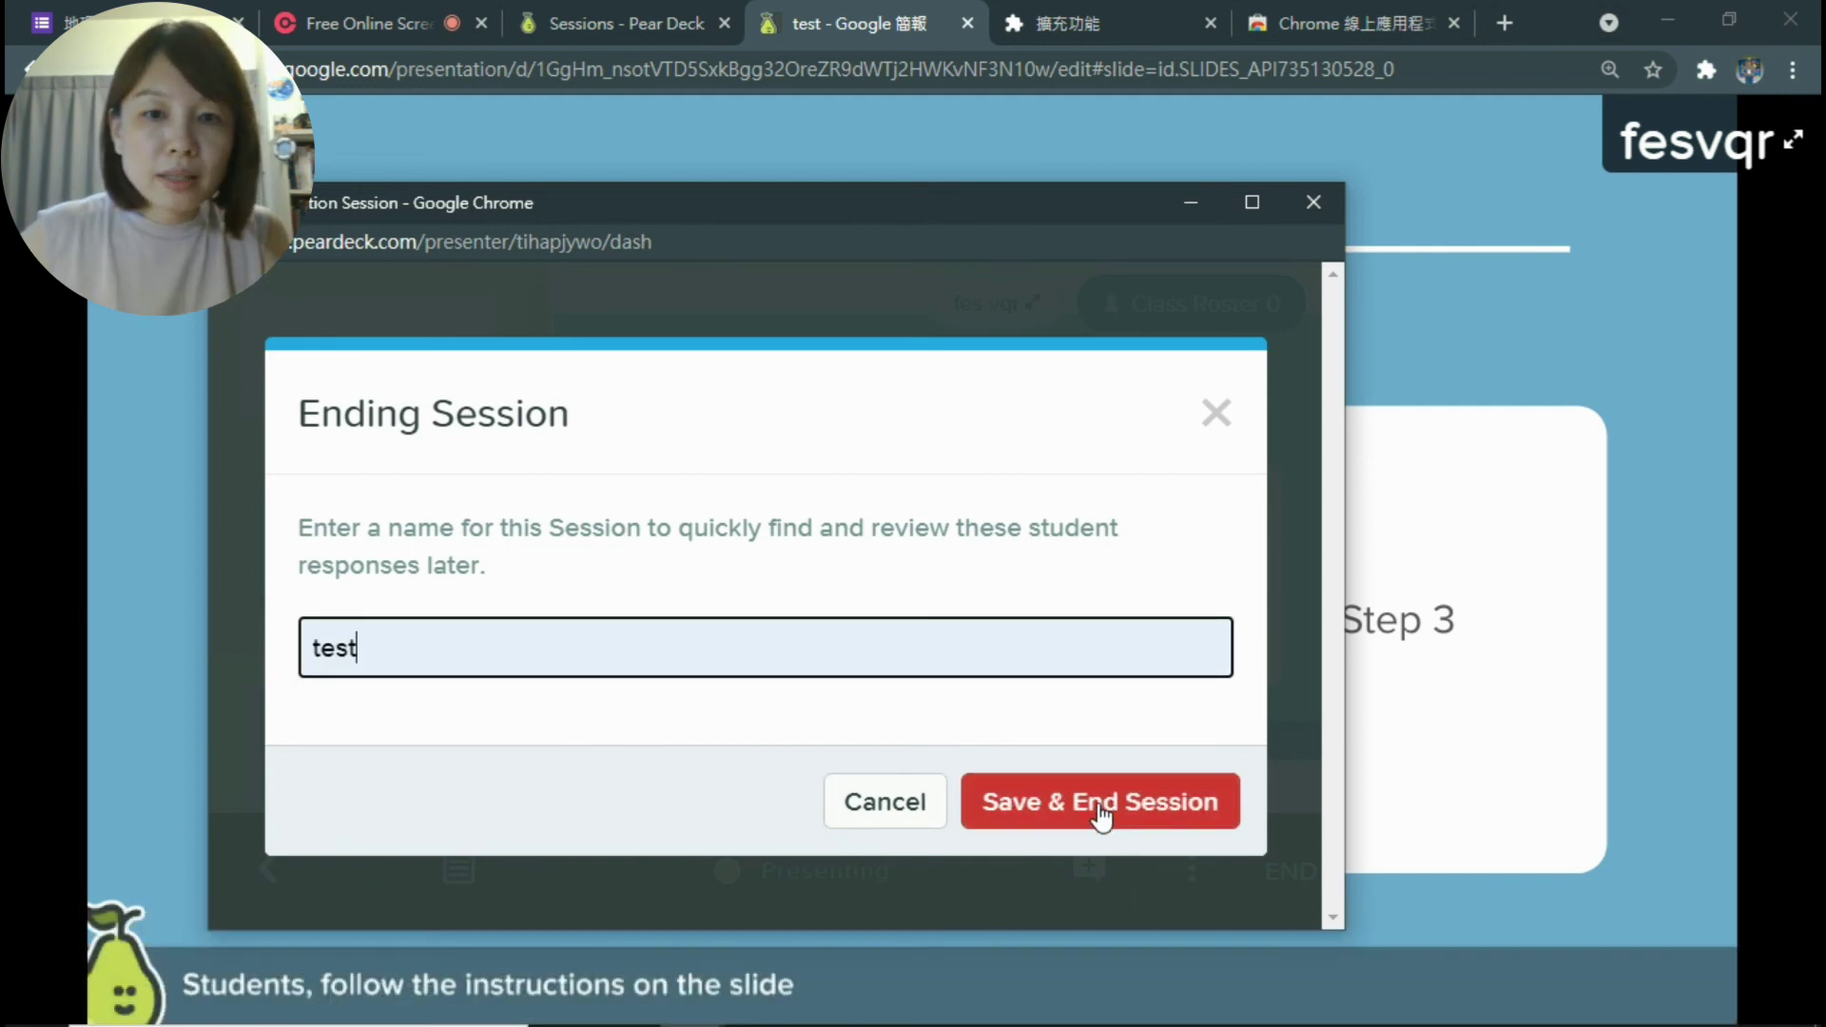
{"action": "left_click", "coordinate": [1100, 809]}
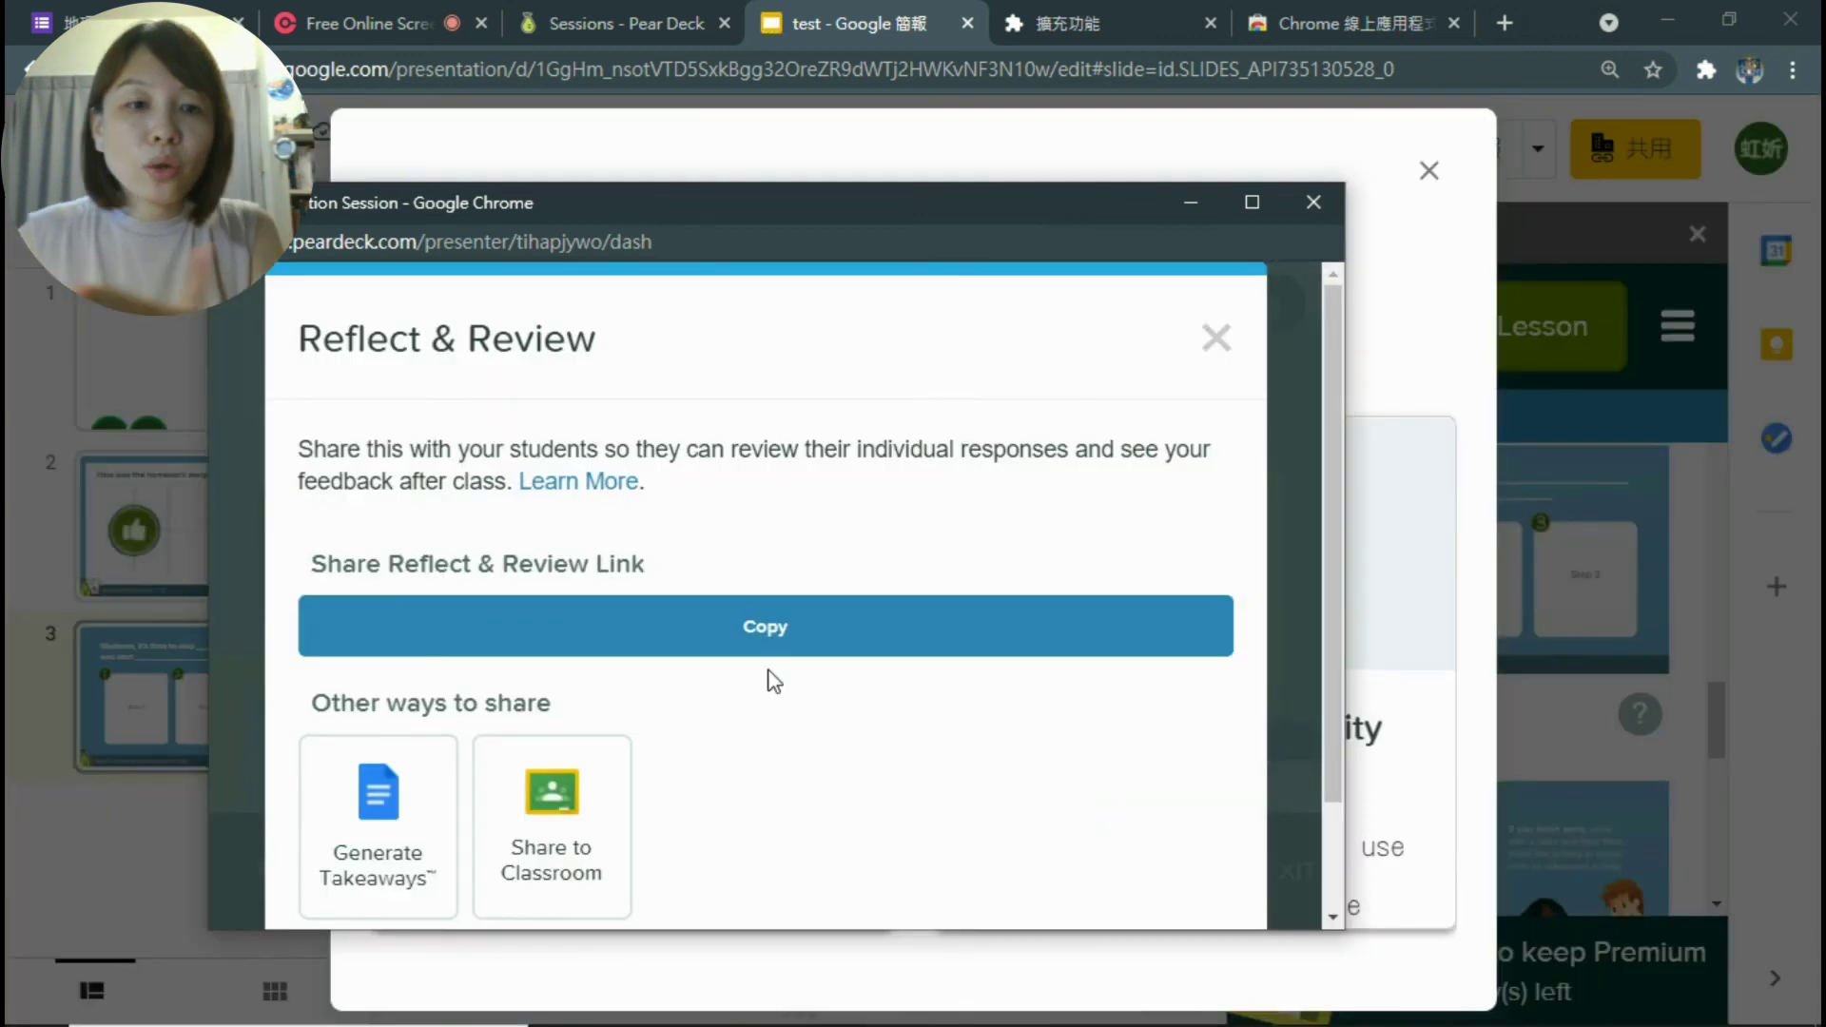
- Open the ended session's Reflect & Review page and return to the test presentation
{"action": "scroll", "coordinate": [767, 671], "scroll_direction": "down", "scroll_amount": 2}
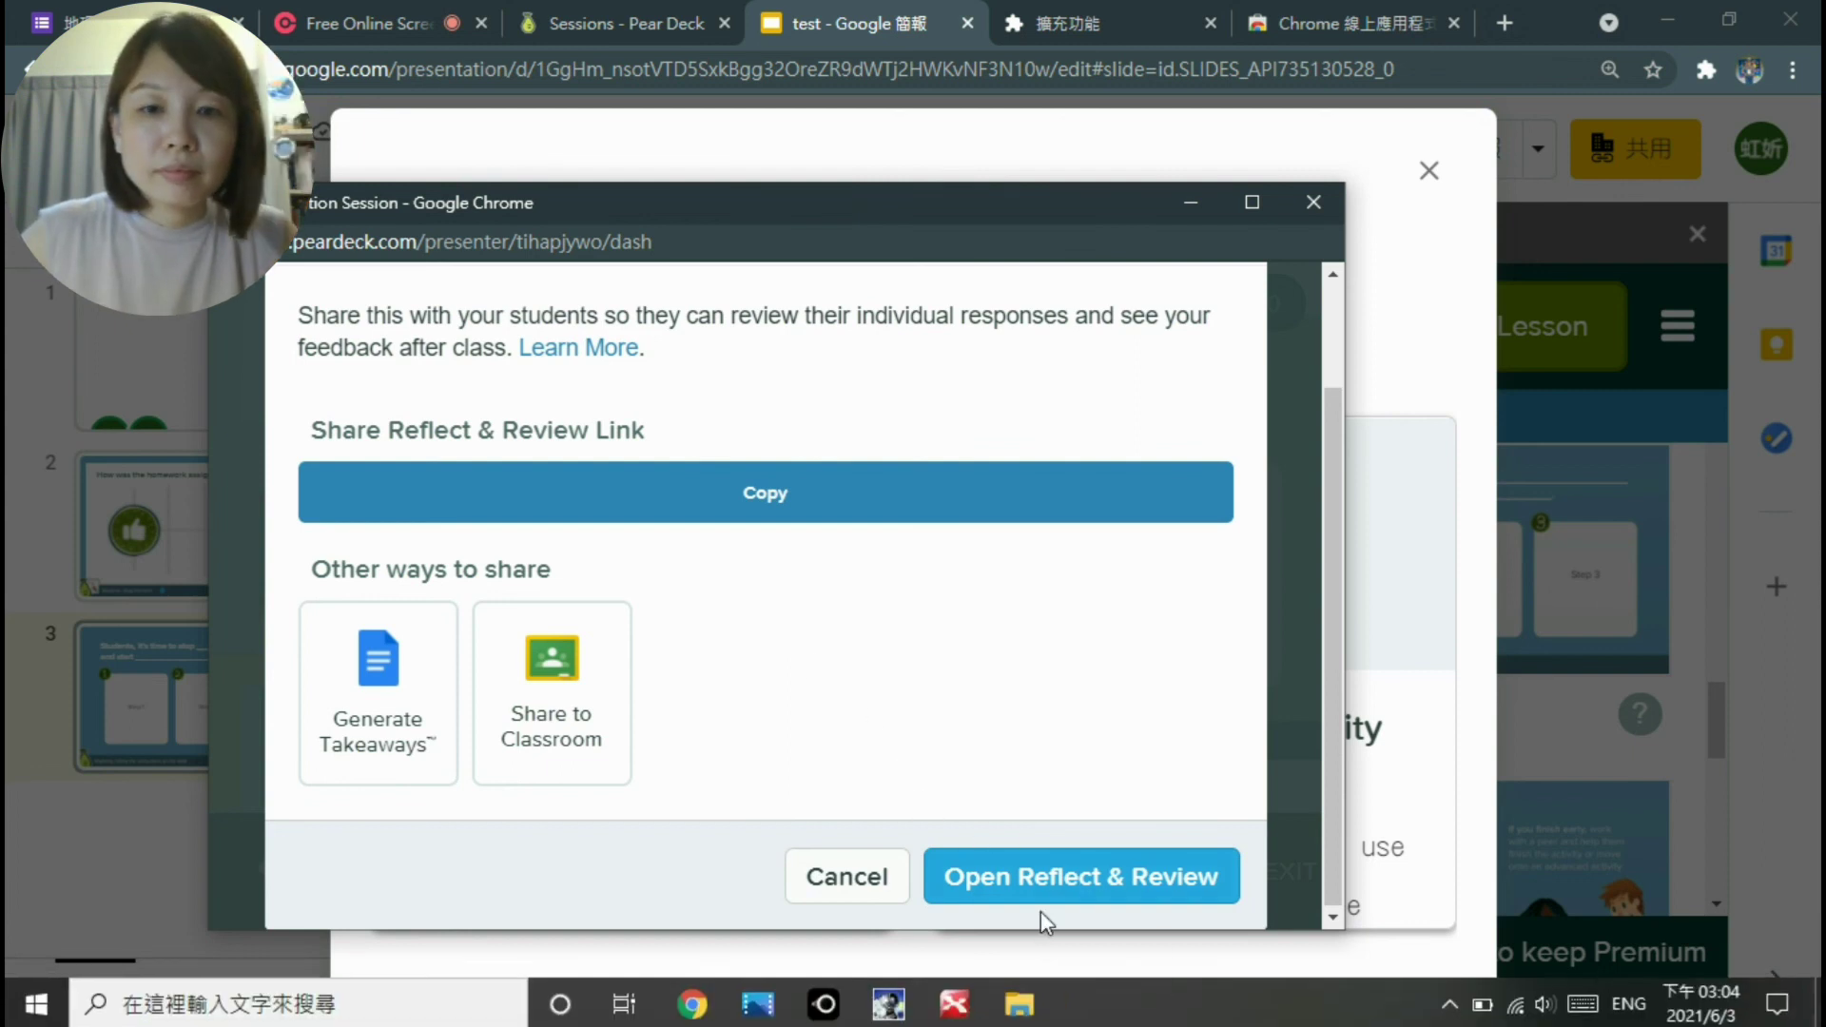
{"action": "left_click", "coordinate": [1050, 878]}
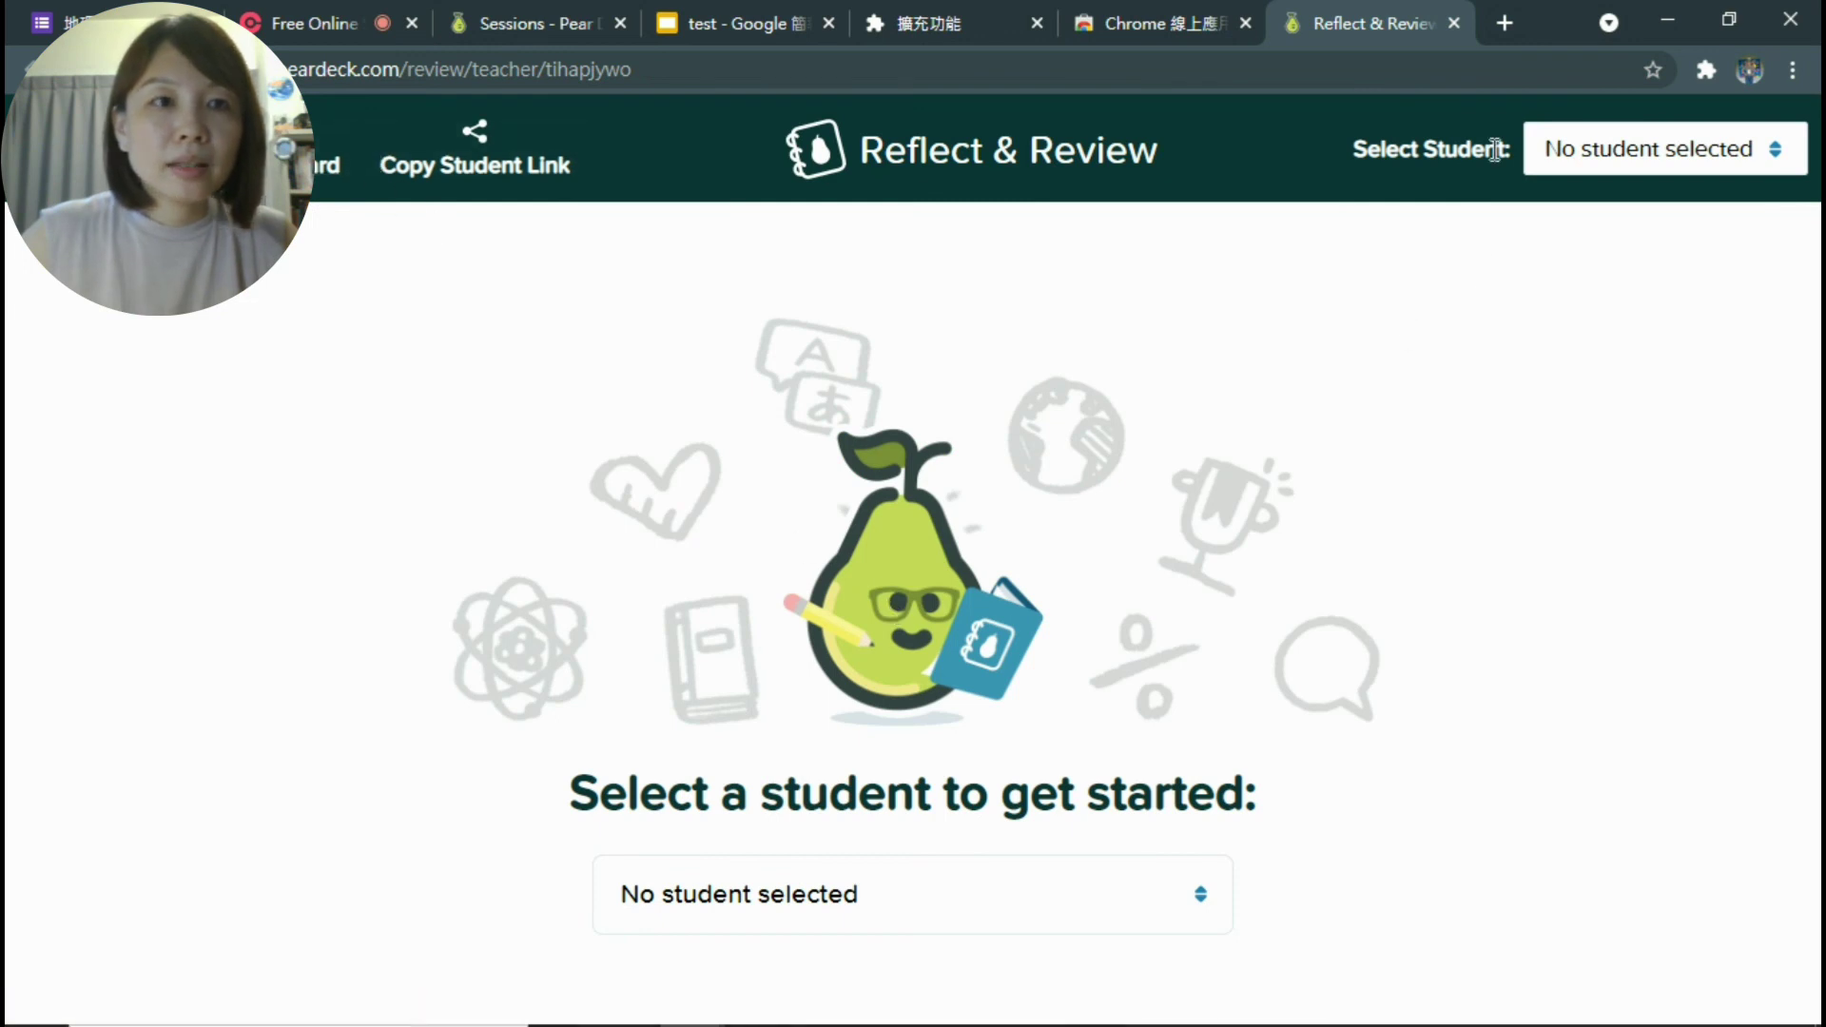
{"action": "left_click", "coordinate": [1176, 19]}
{"action": "left_click", "coordinate": [773, 9]}
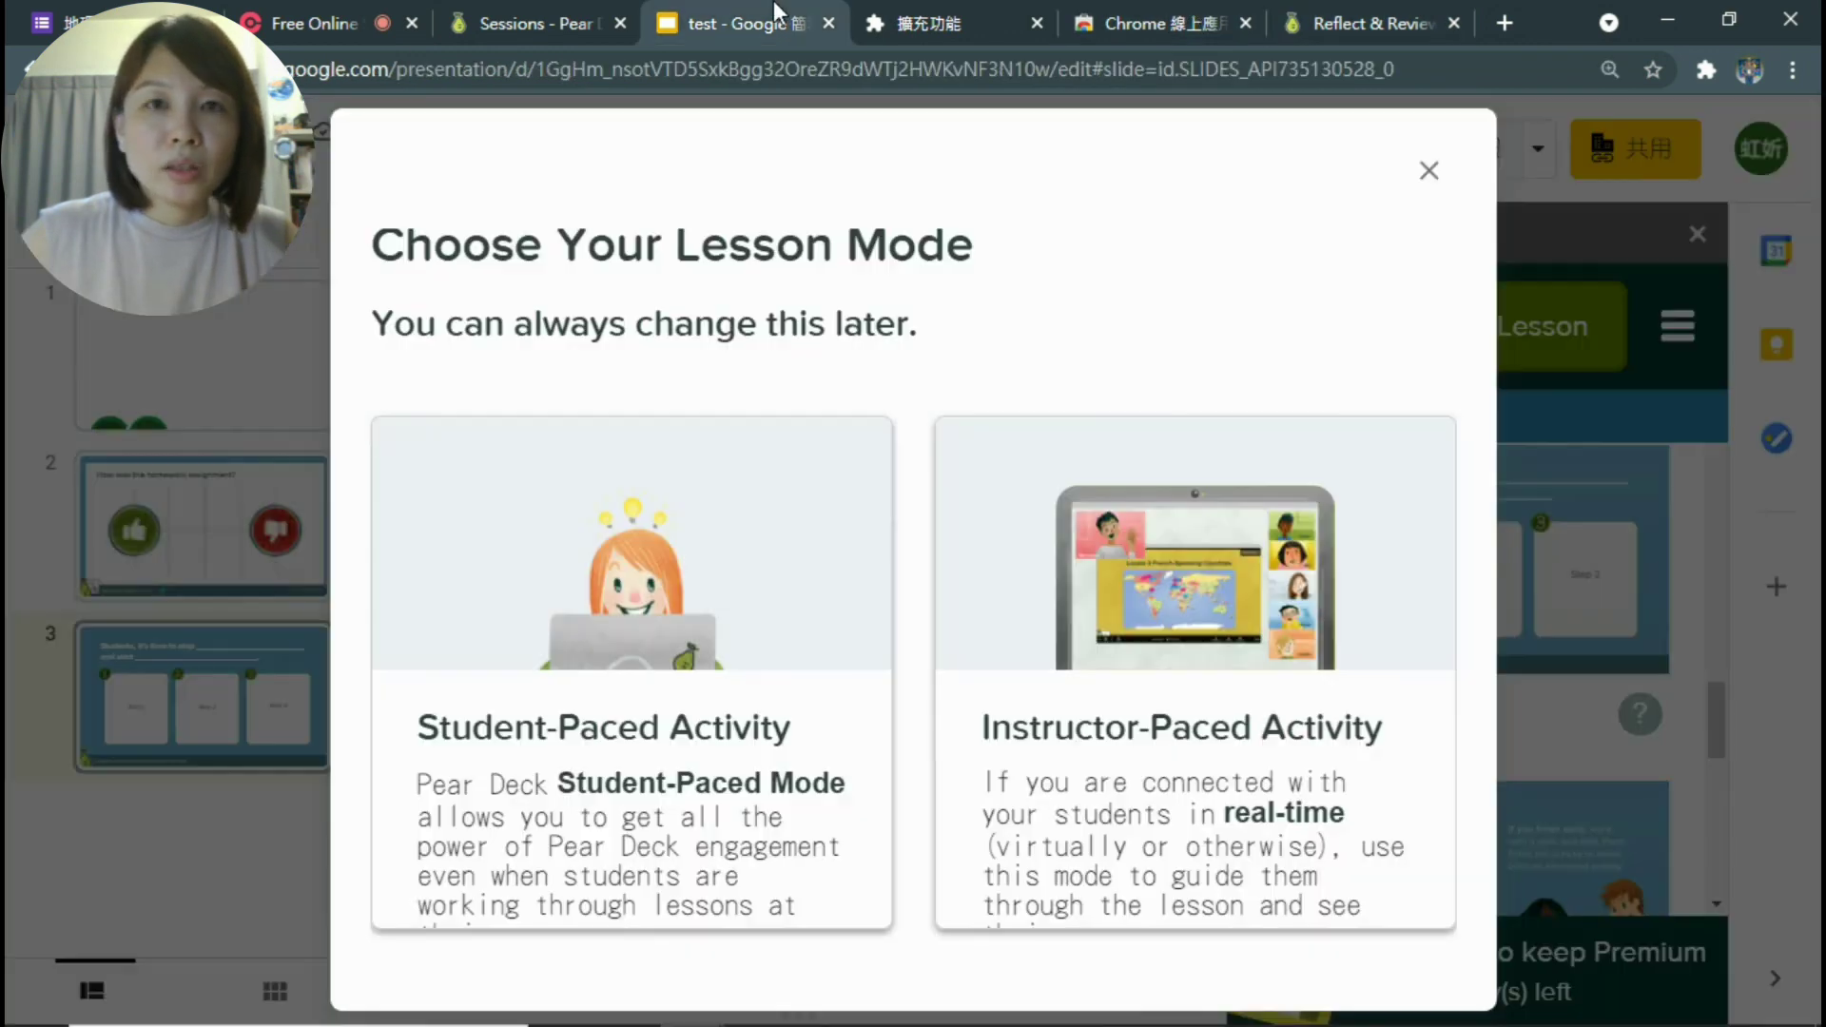
- Dismiss the lesson mode choice and launch the Pear Deck add-on with the insertion point after slide 3
{"action": "left_click", "coordinate": [1429, 171]}
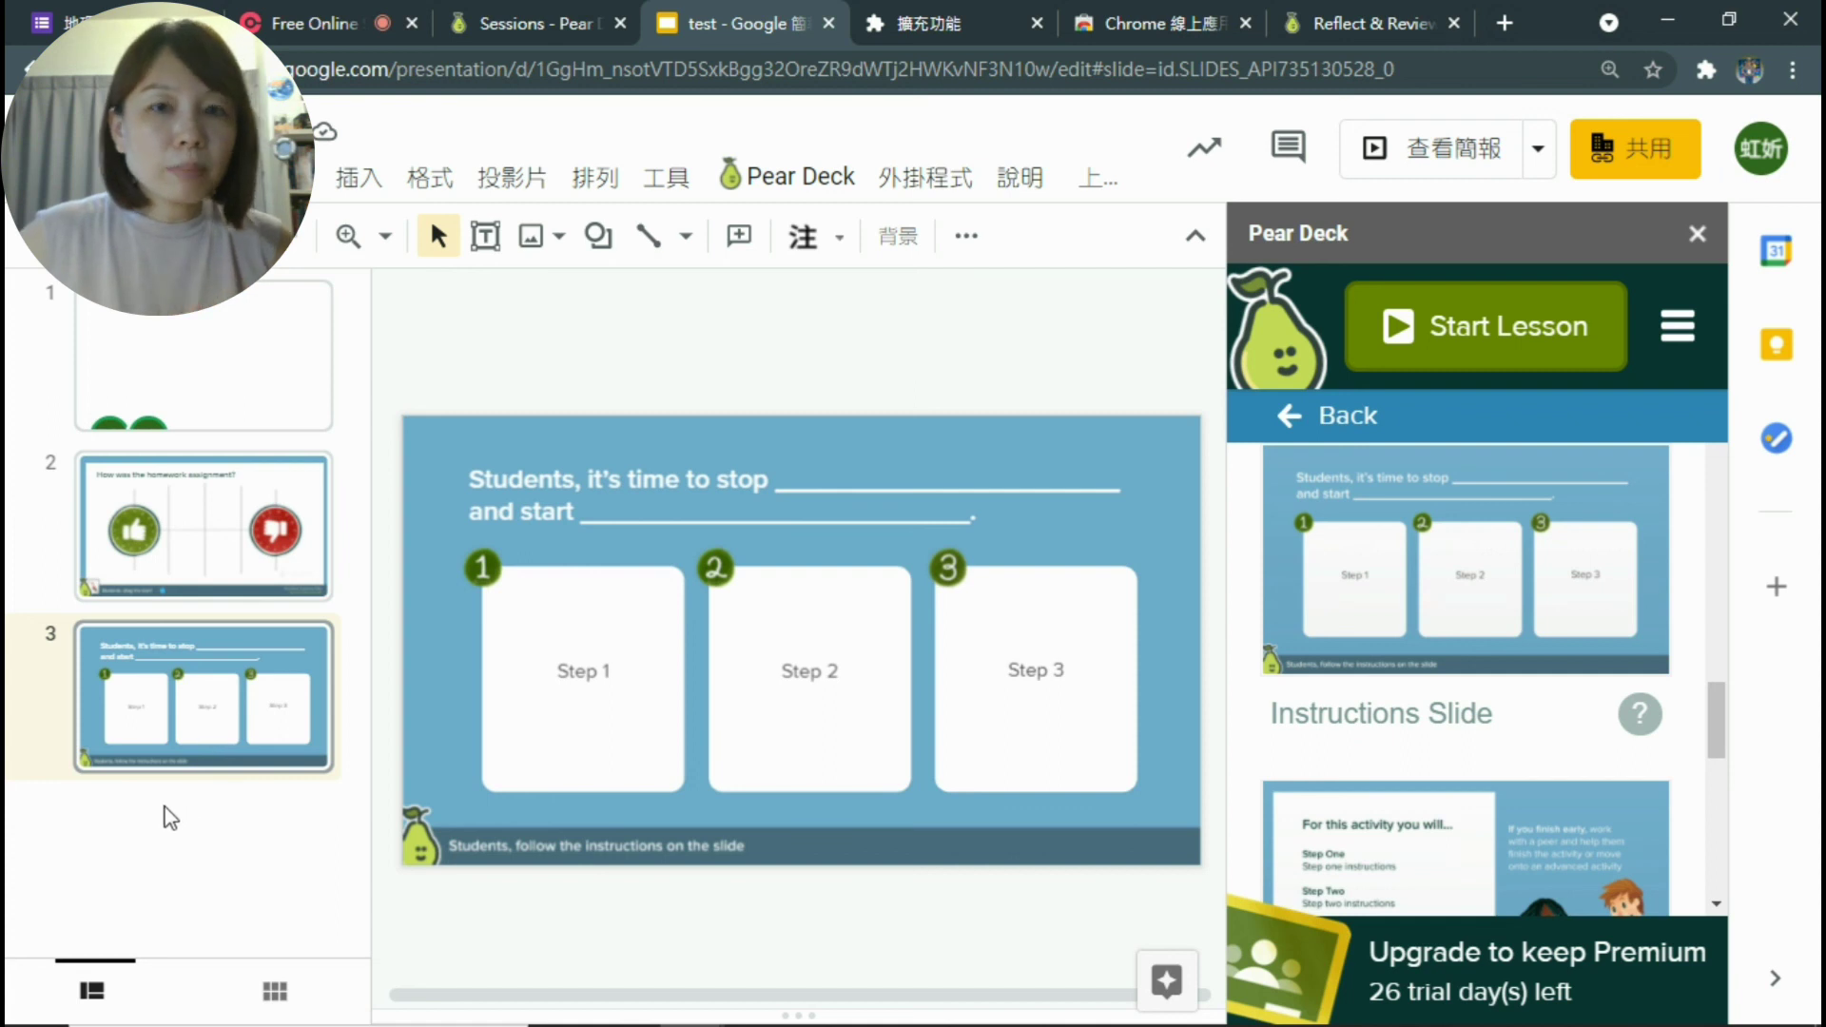
{"action": "left_click", "coordinate": [148, 839]}
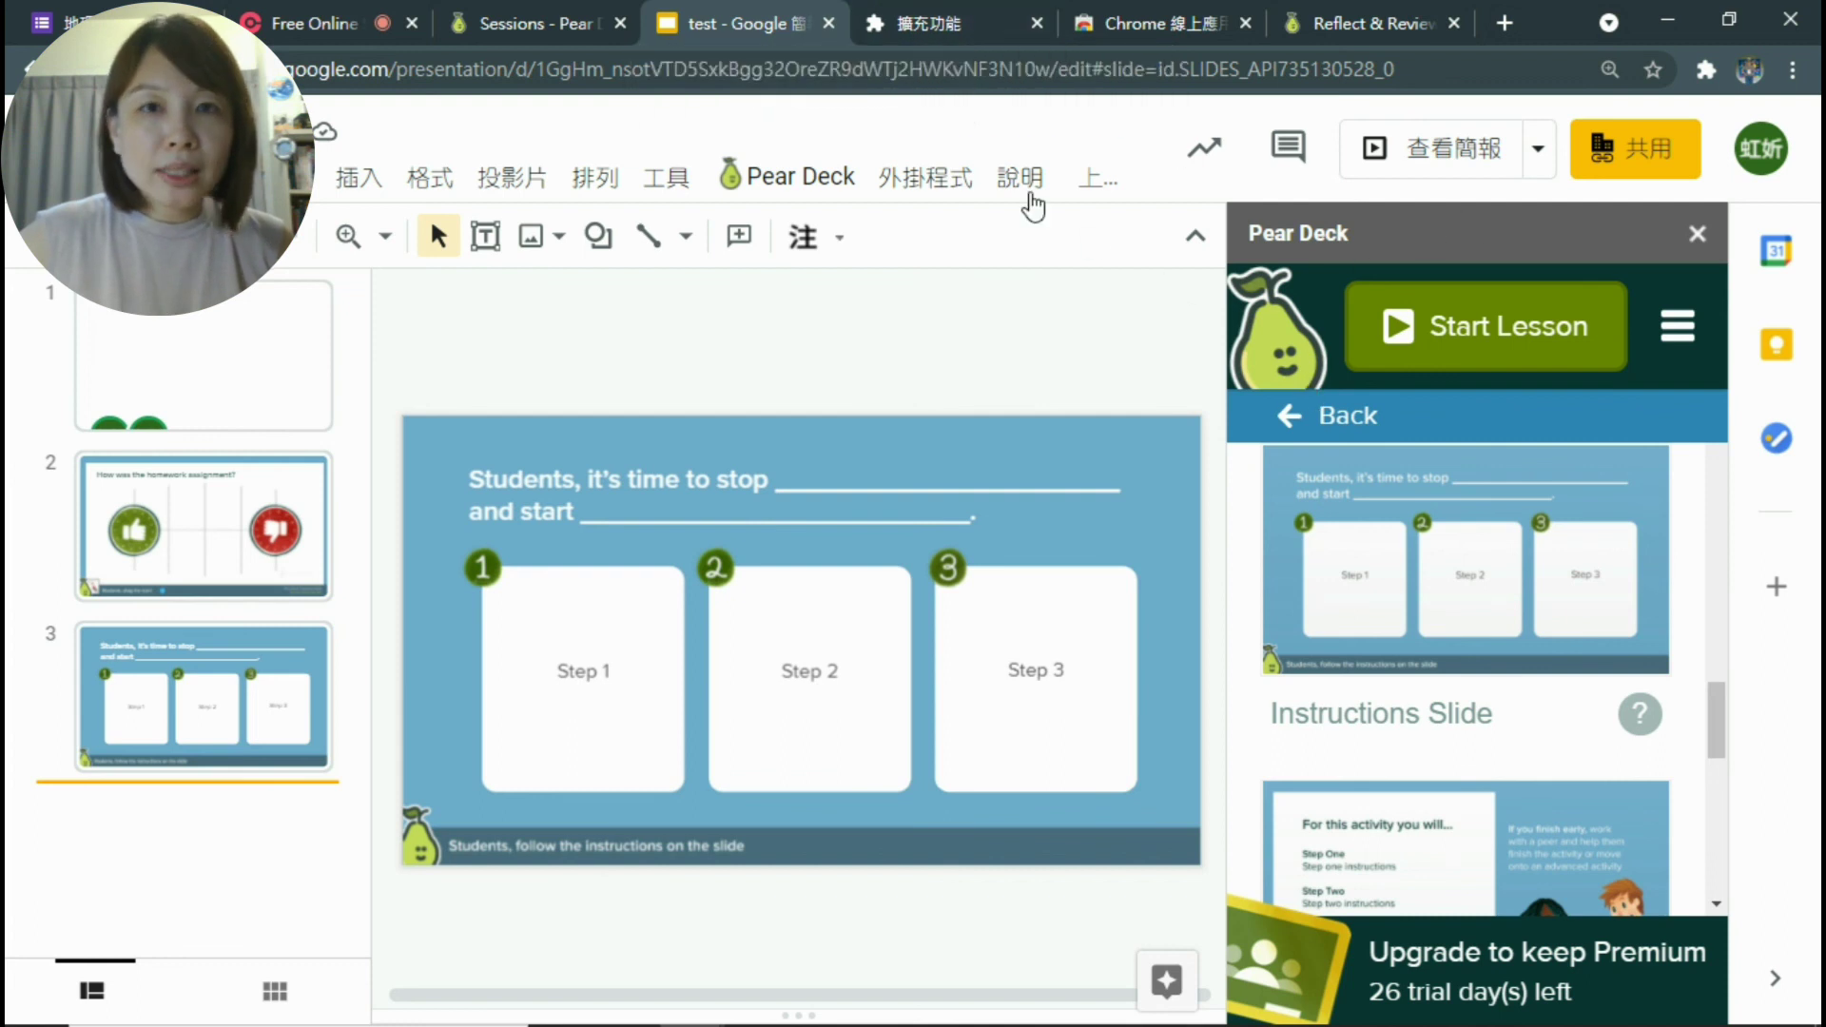
{"action": "left_click", "coordinate": [818, 182]}
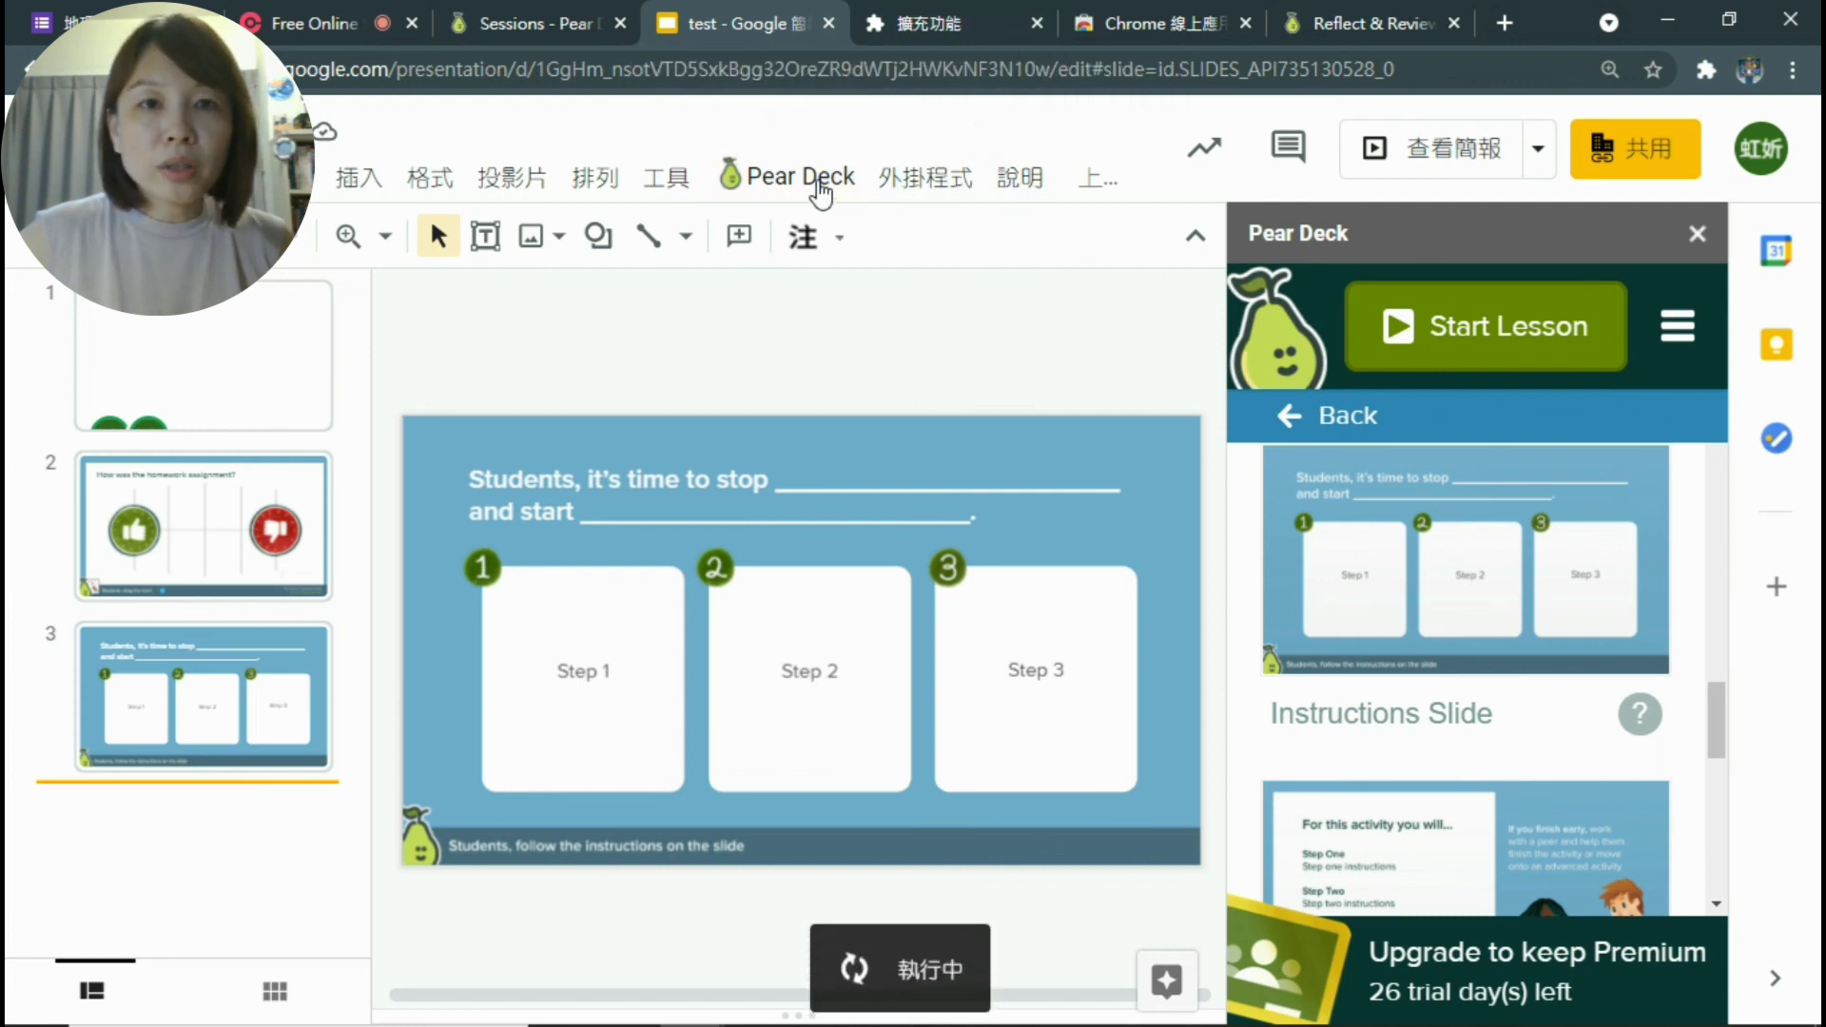